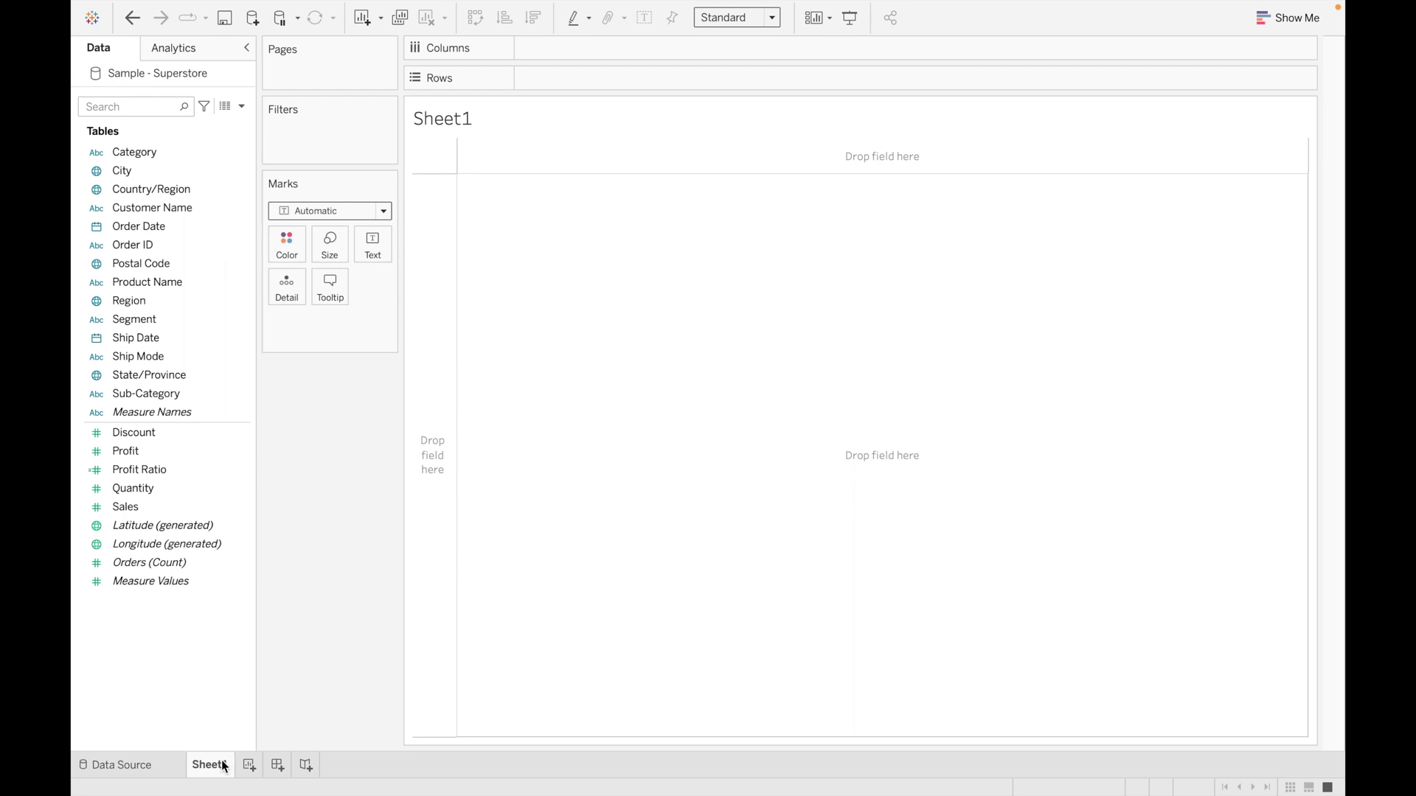
Rename the first worksheet as Color
key(BackSpace)
text(Color)
key(Return)
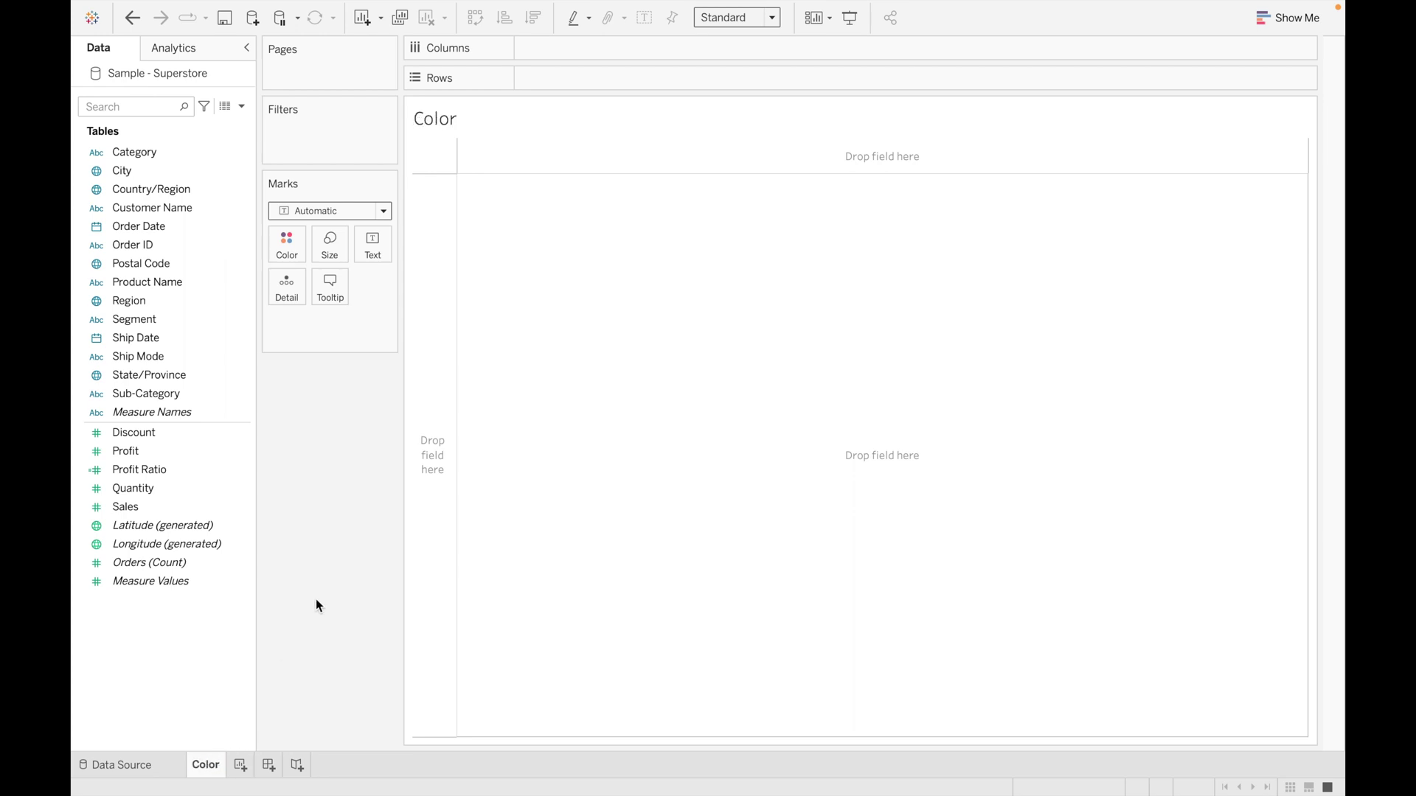
Build a bar chart of Sales by Category and swap rows and columns so the bars stand vertically
double_click(177, 149)
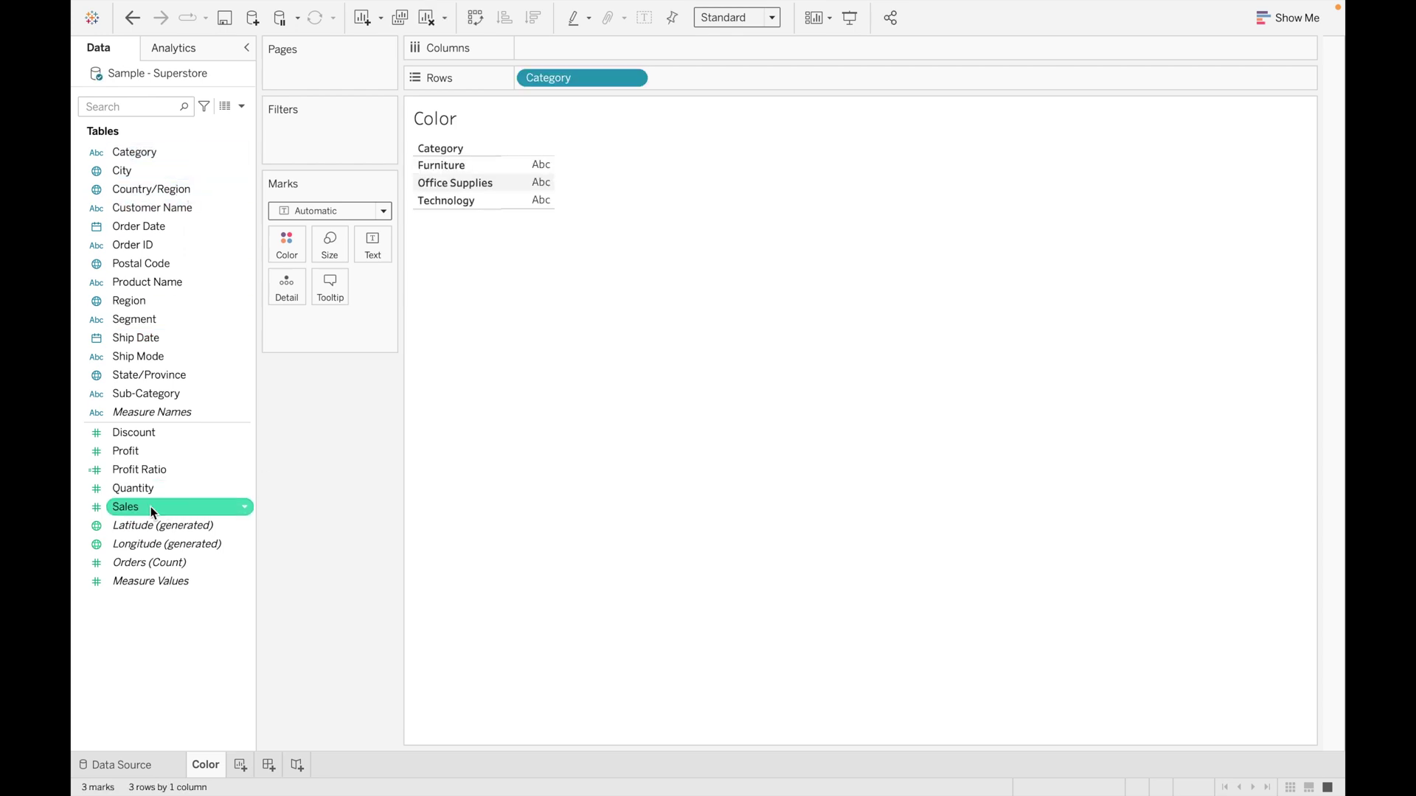
drag(152, 506, 577, 47)
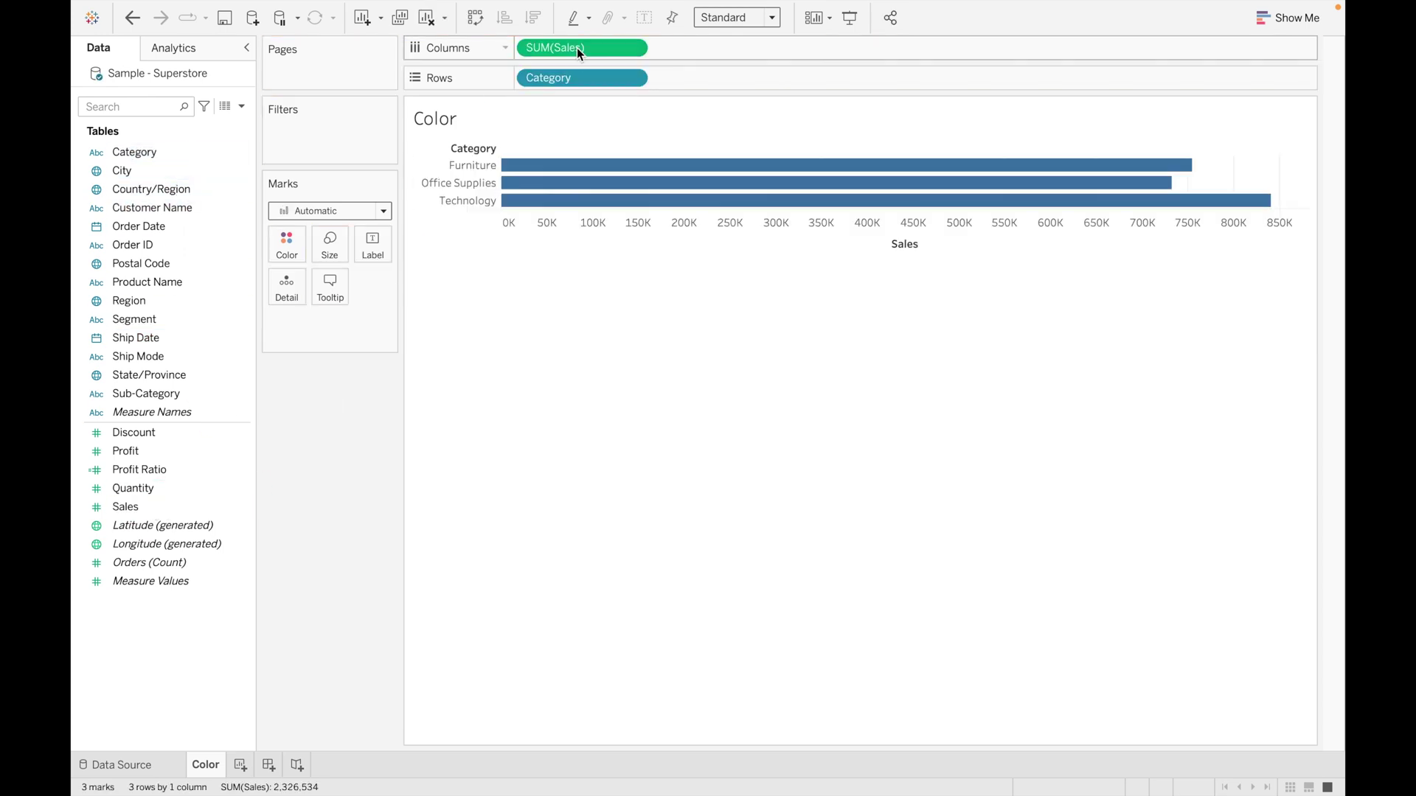
click(475, 21)
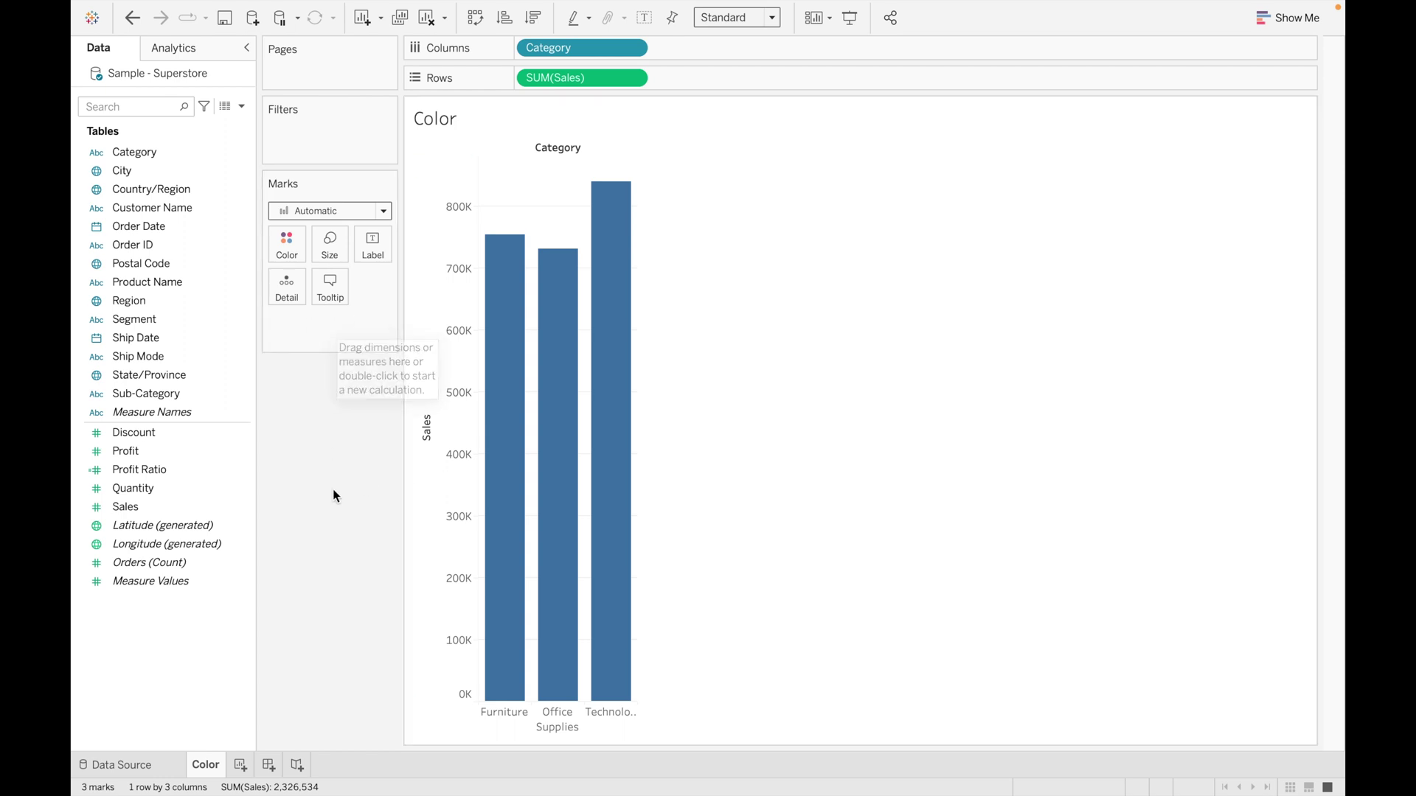
Try several fill colours on all bars, such as green, dark gray and pink, and finish with orange
mouse_move(564, 458)
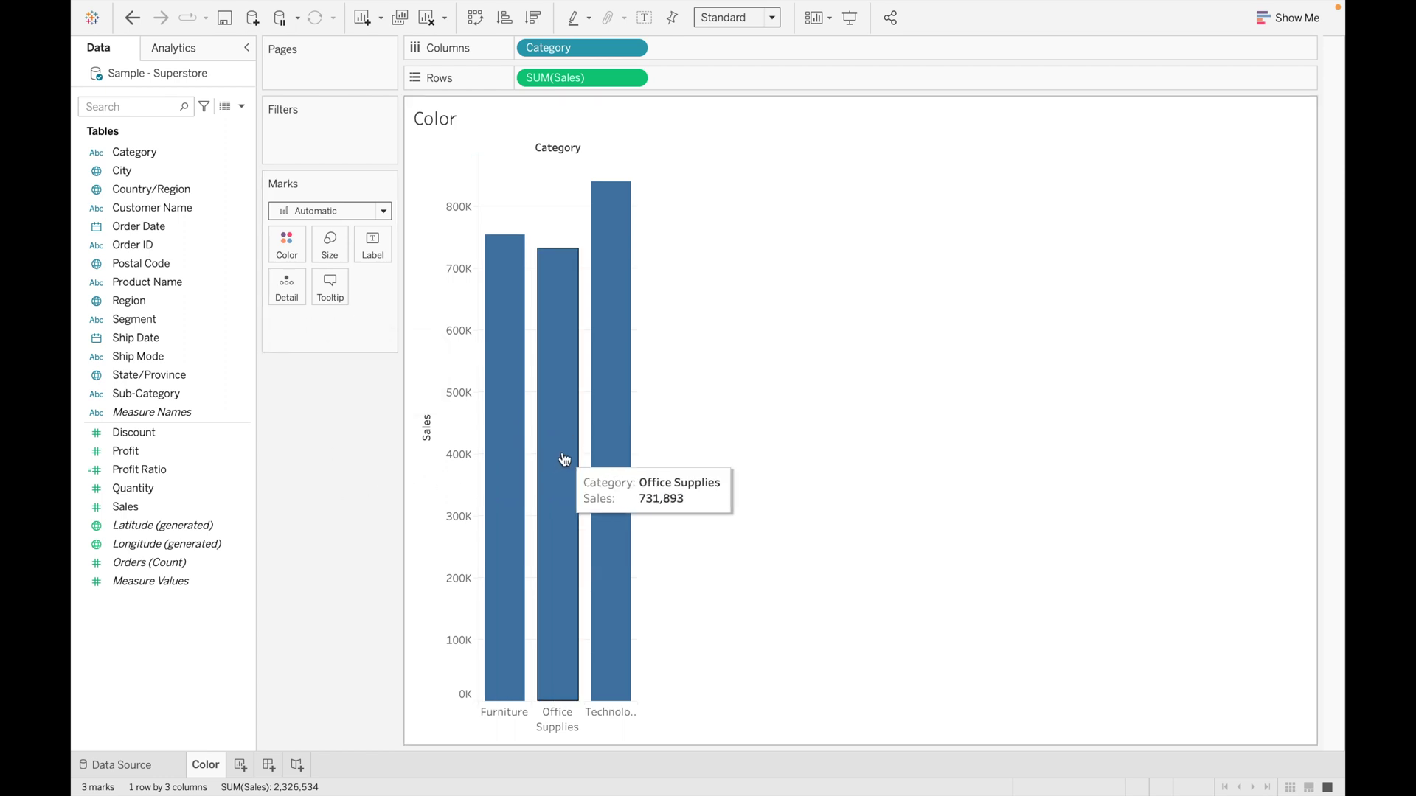
mouse_move(617, 451)
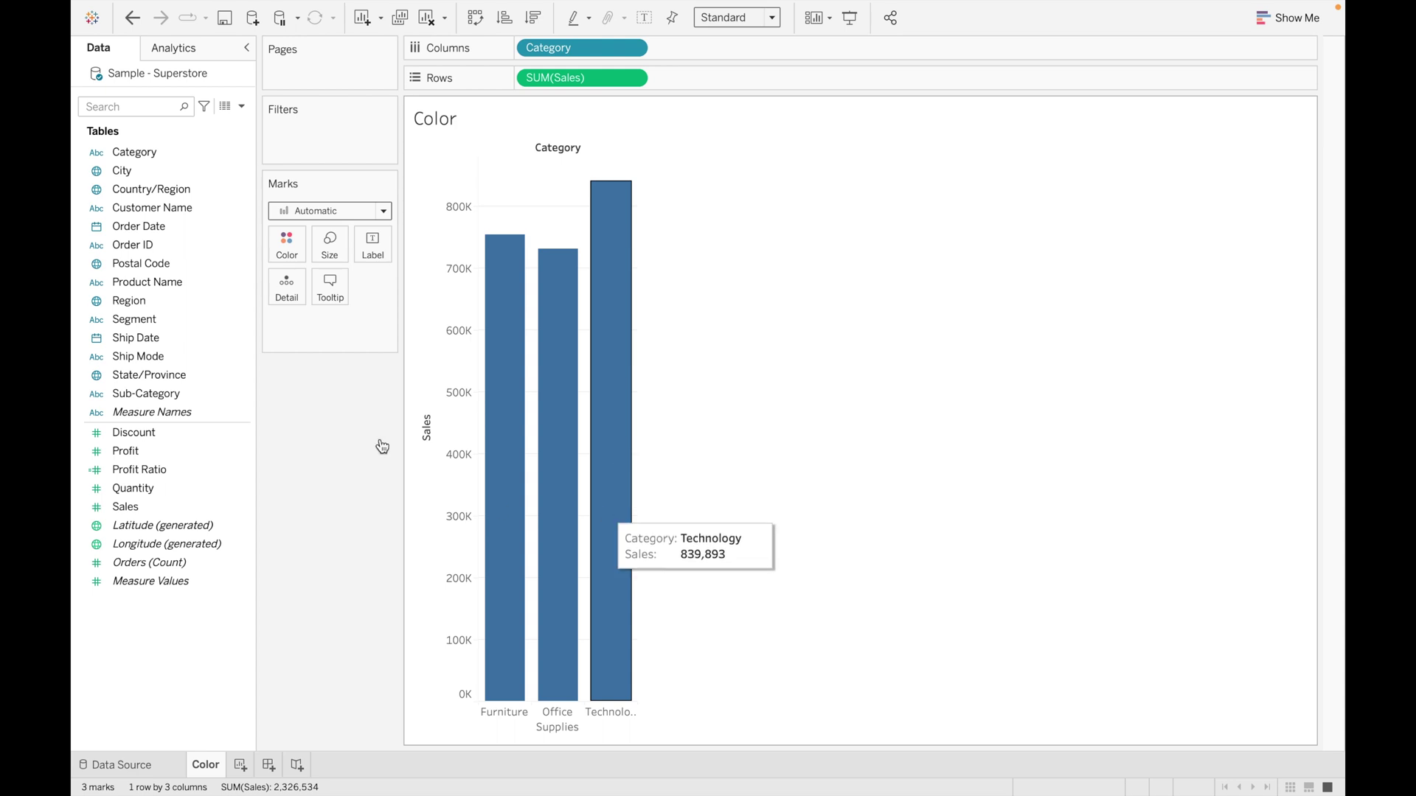
click(291, 250)
click(333, 302)
click(359, 302)
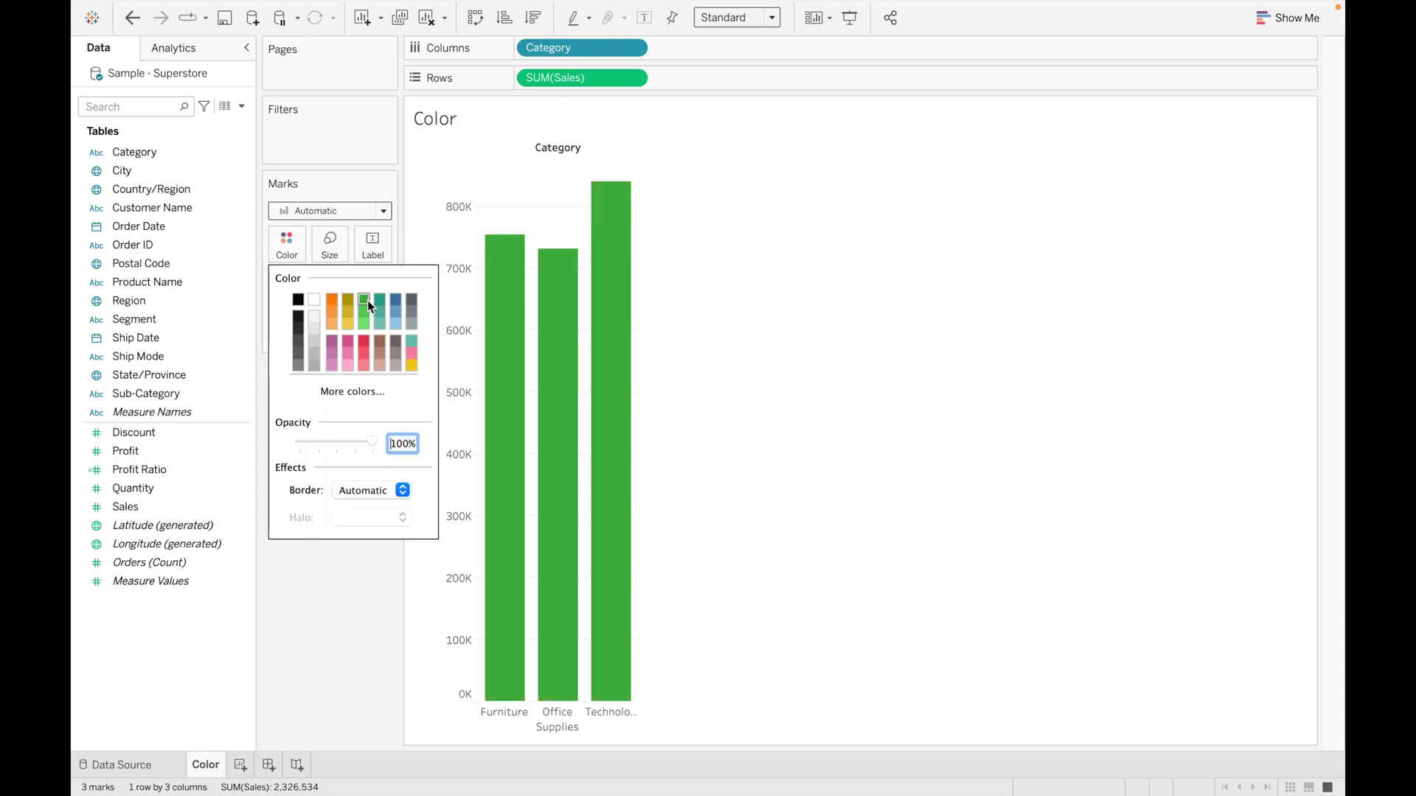
click(380, 301)
click(411, 301)
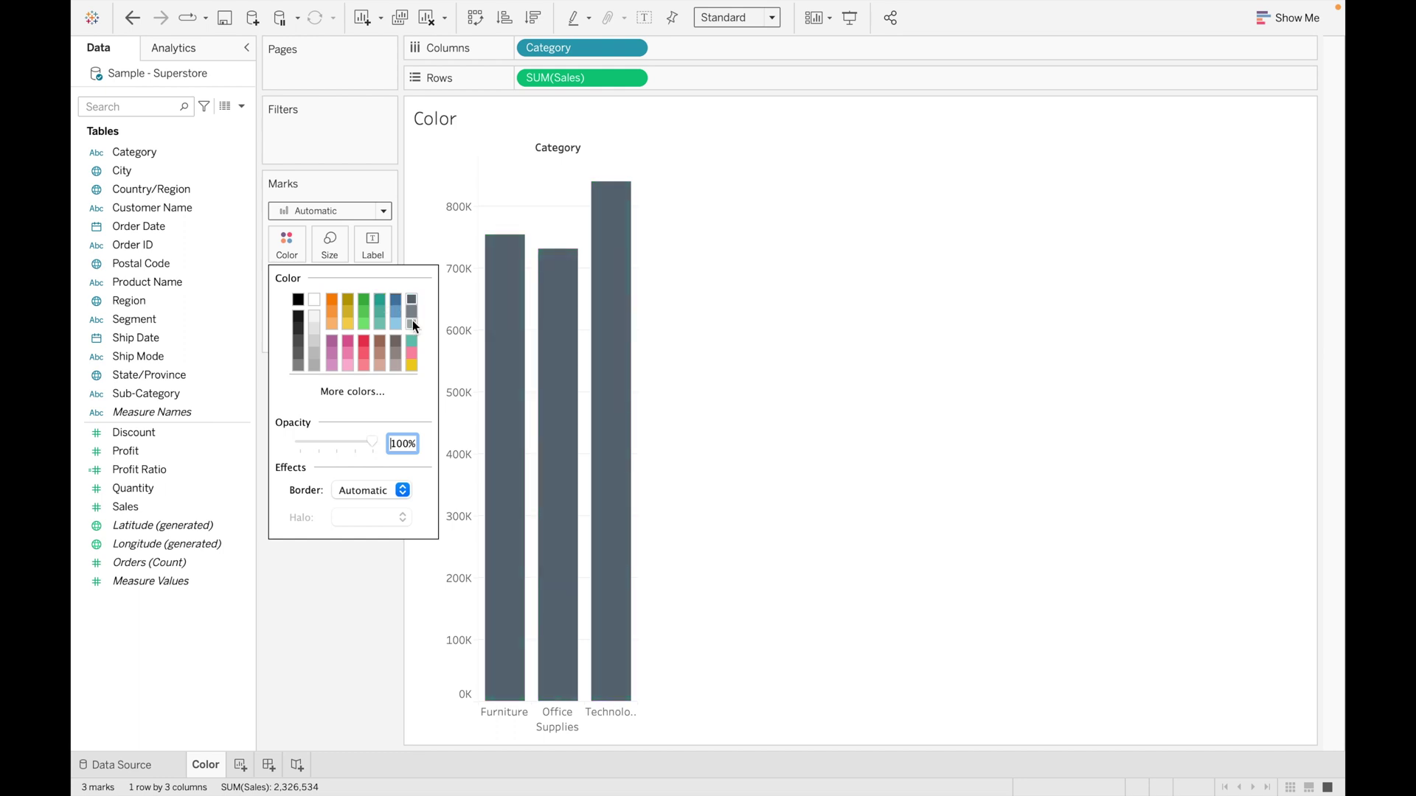
click(413, 320)
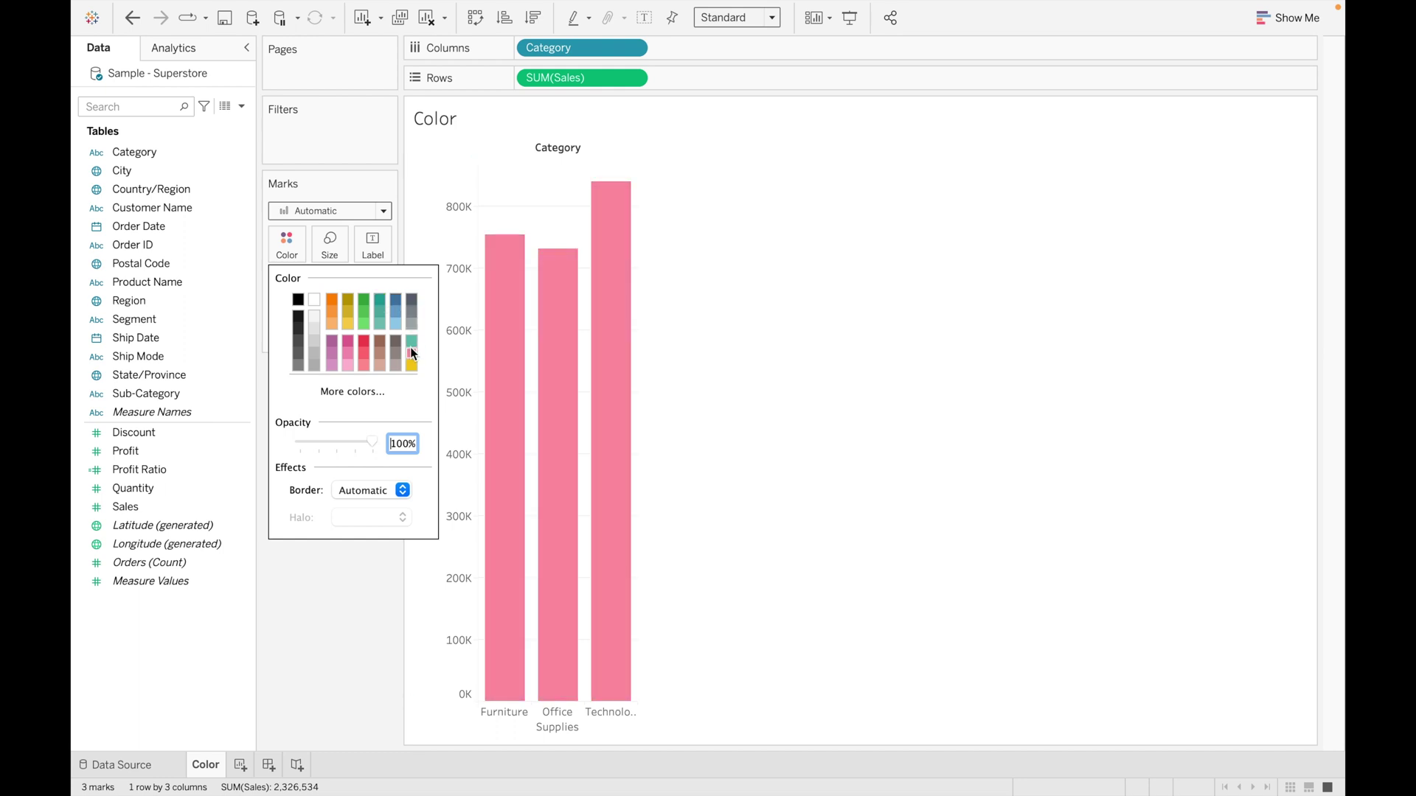
click(332, 301)
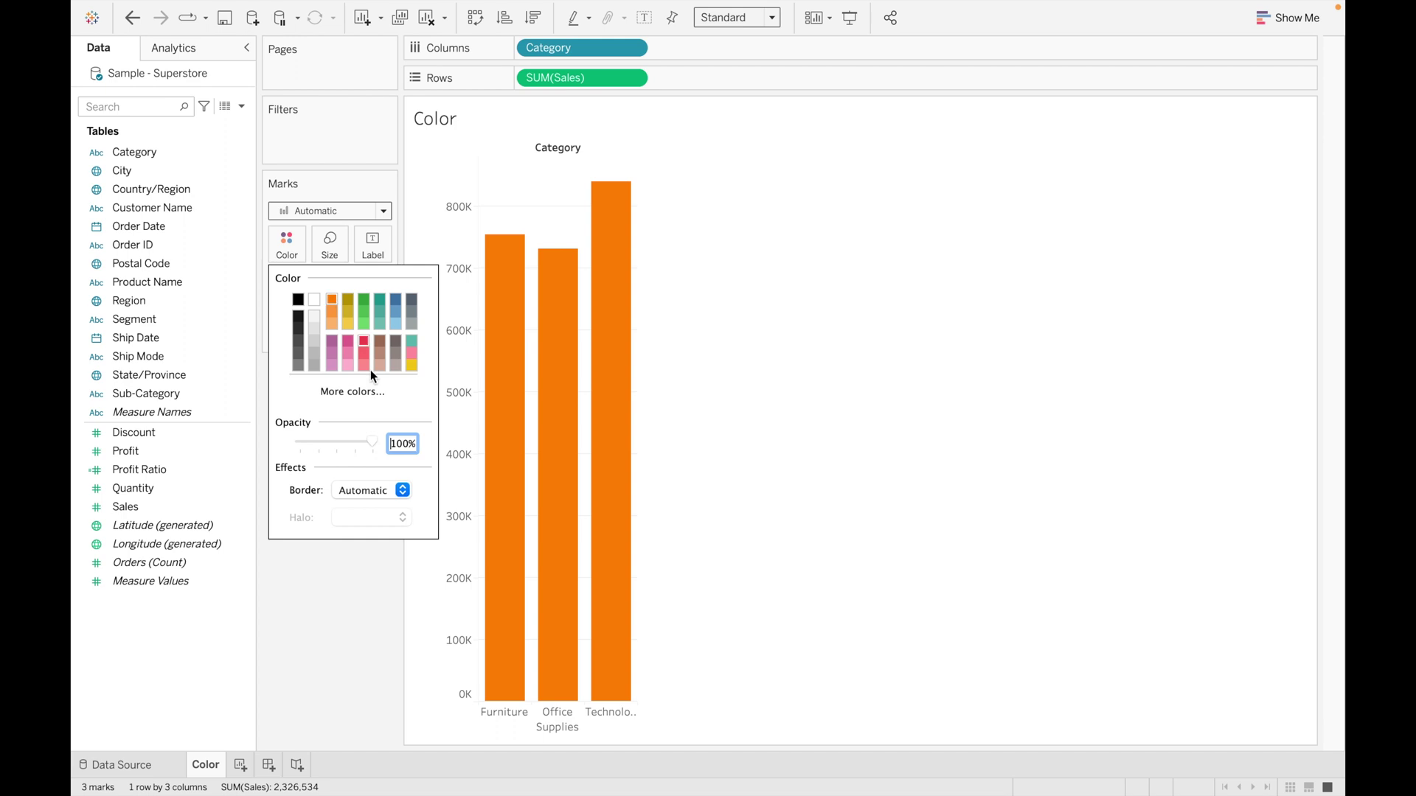
Lower the opacity of the bars, settling on 75%
click(353, 440)
click(337, 441)
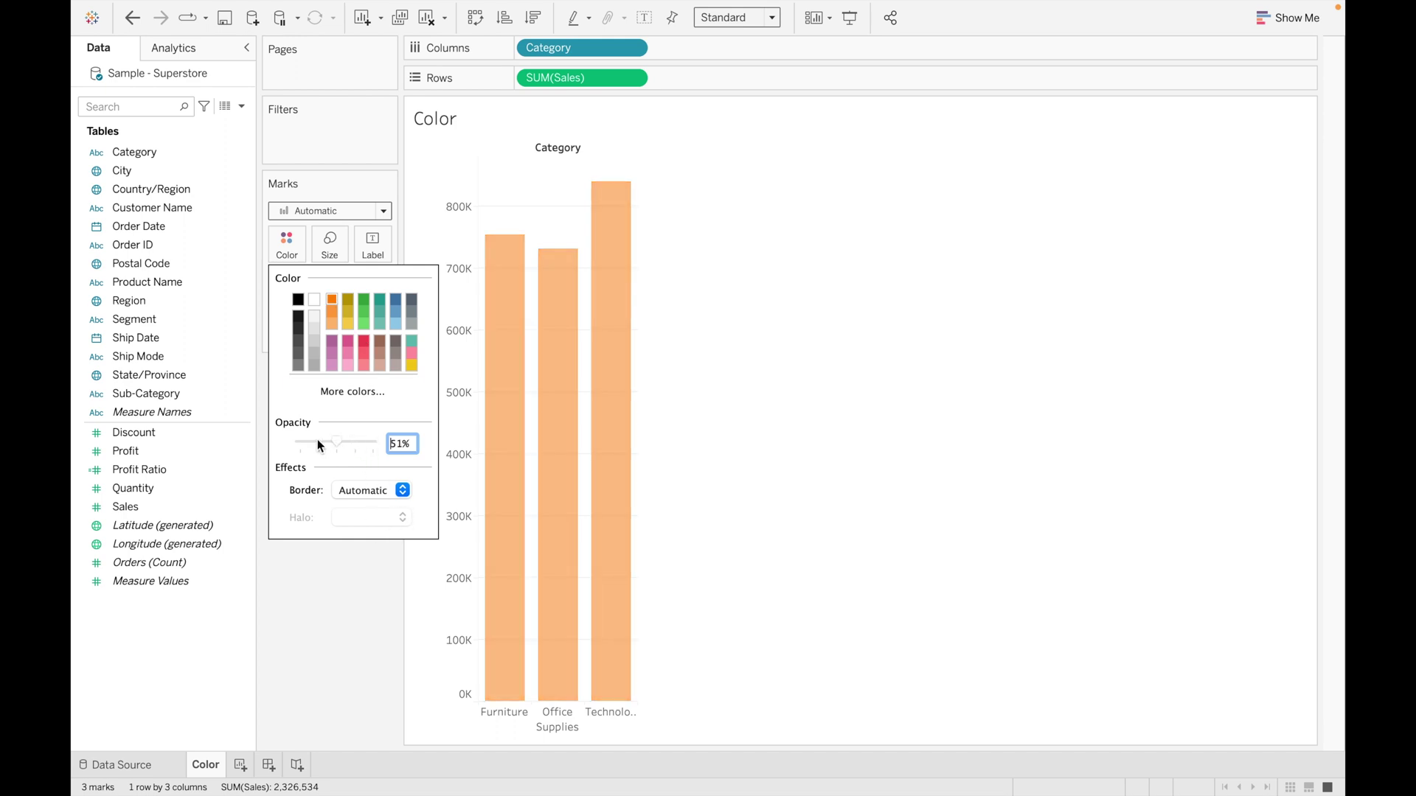
click(337, 440)
click(336, 441)
click(352, 441)
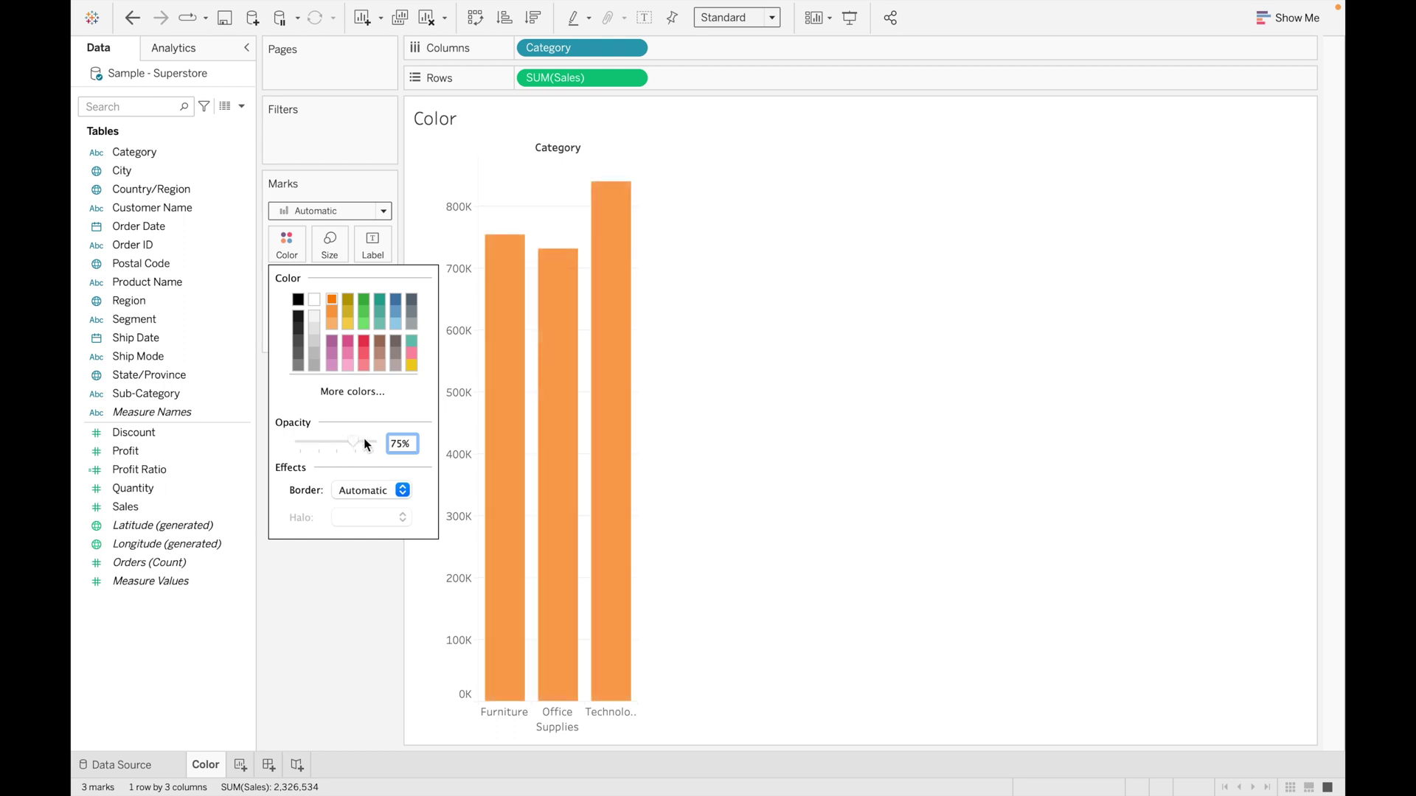
Give the bars a black border and close the colour settings
click(403, 491)
click(339, 579)
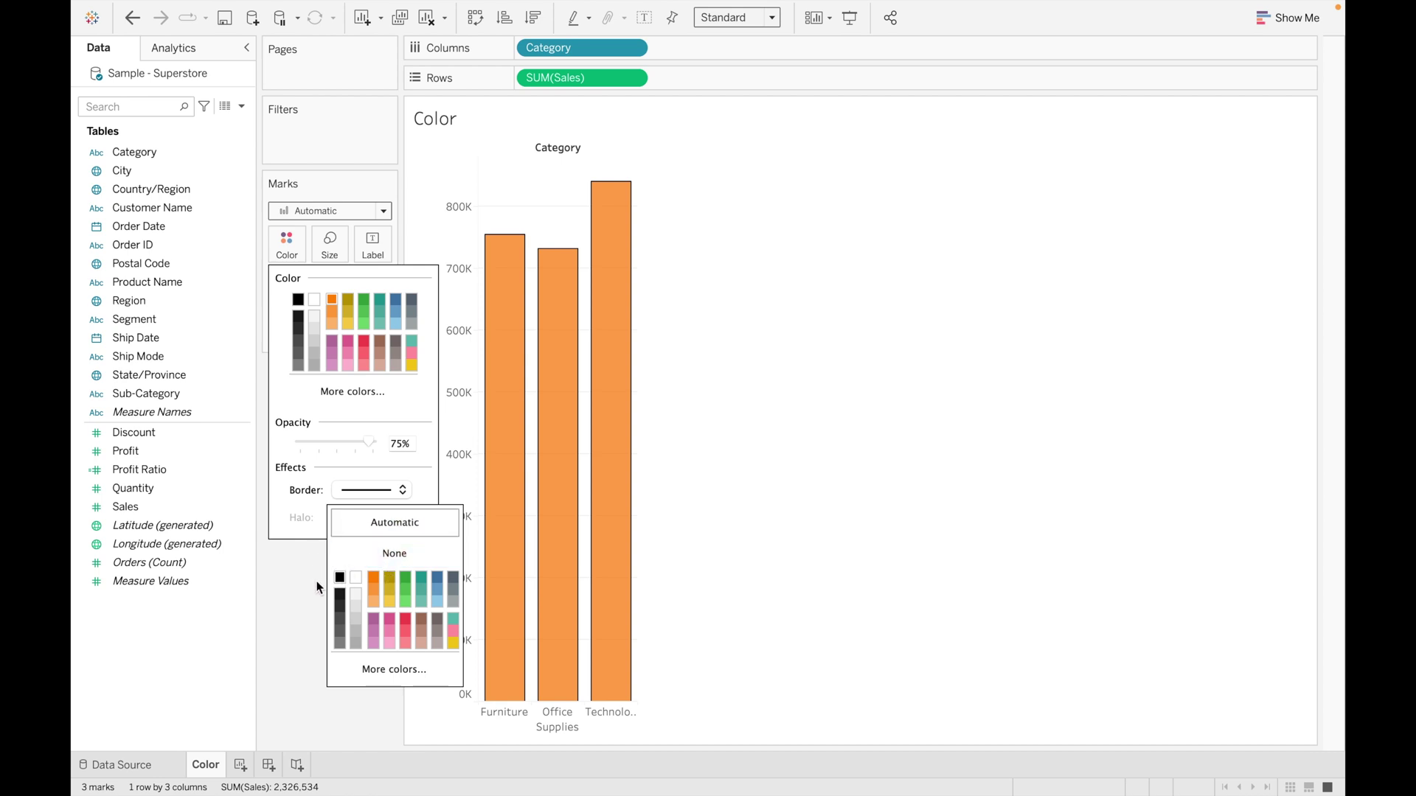
click(319, 587)
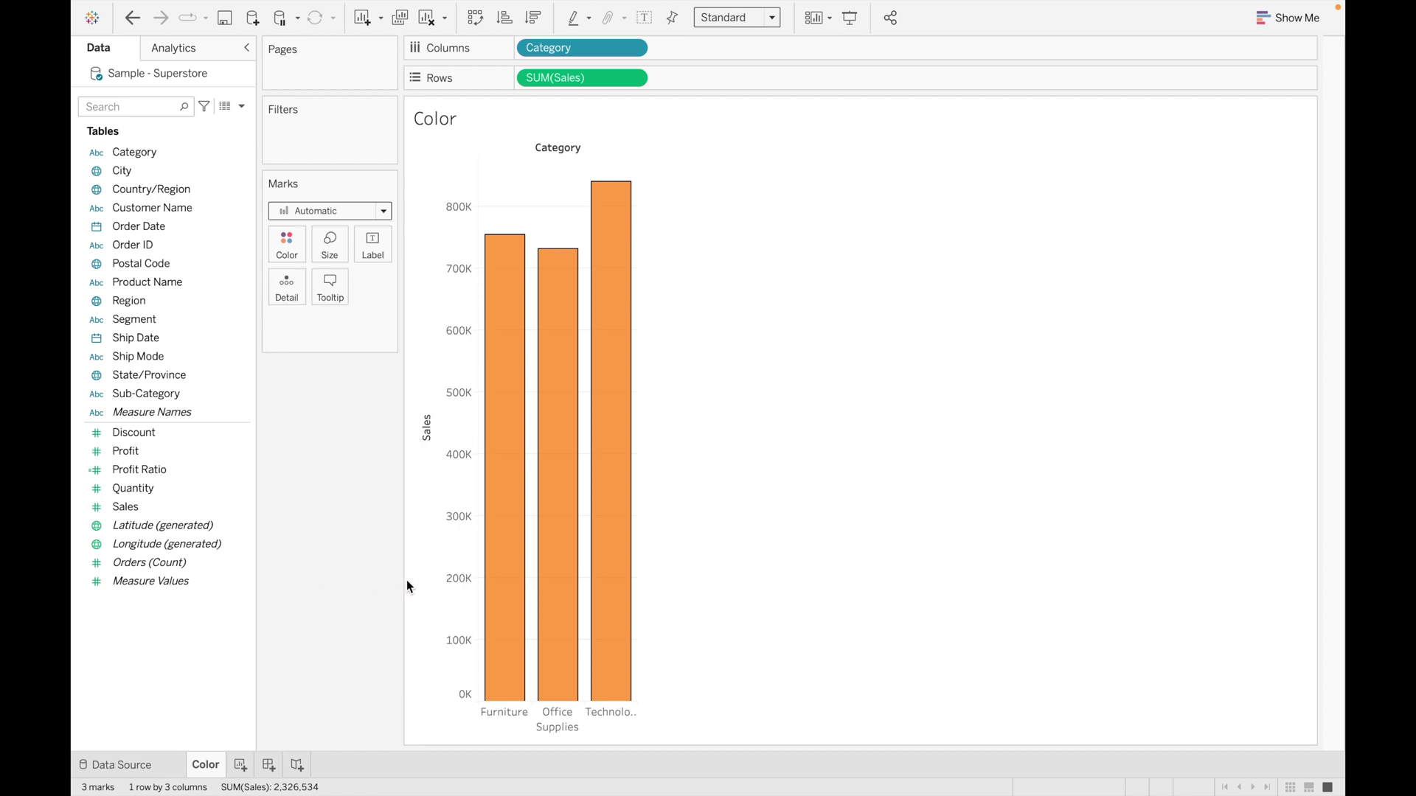
click(291, 246)
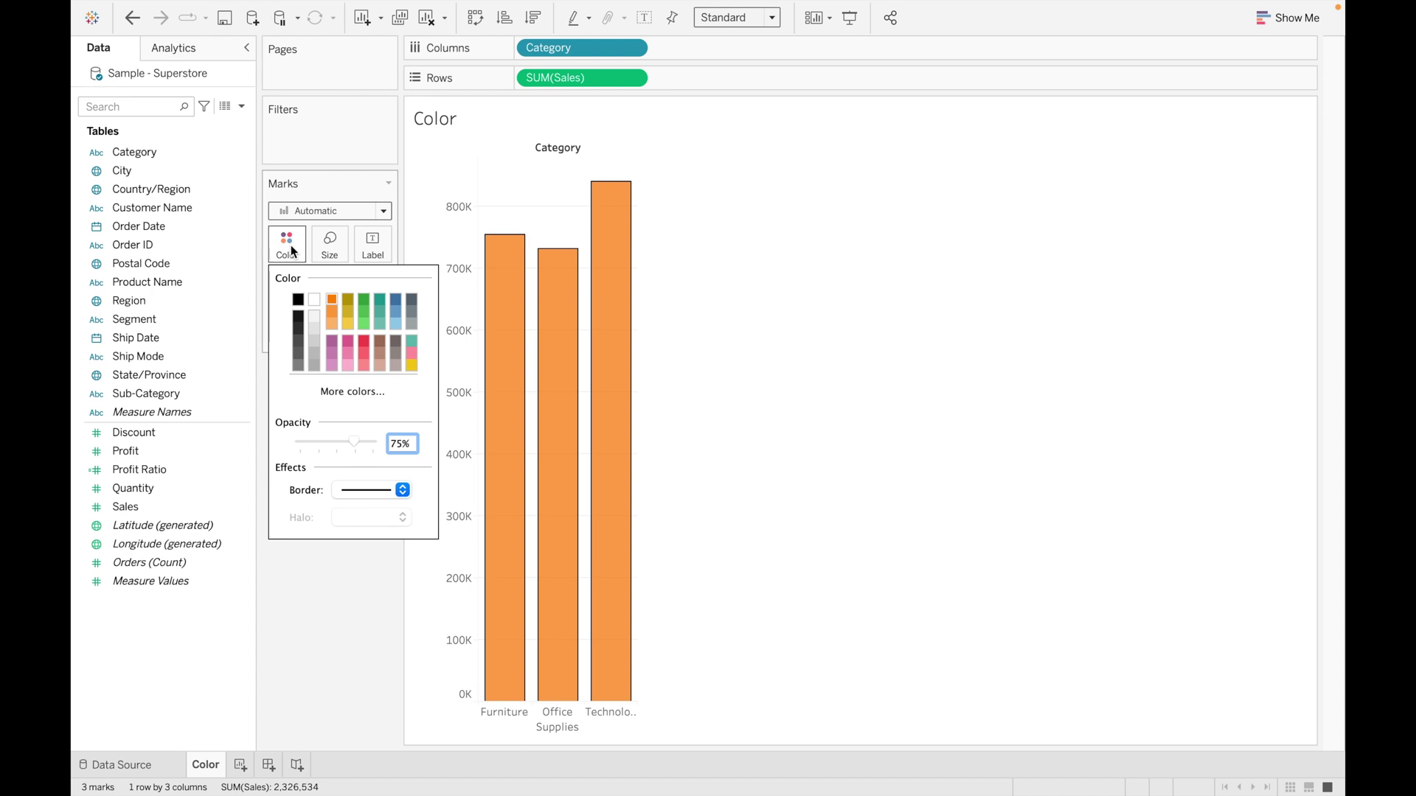
click(314, 615)
Colour the bars by Category and remove the duplicate Category field from Columns
mouse_move(516, 537)
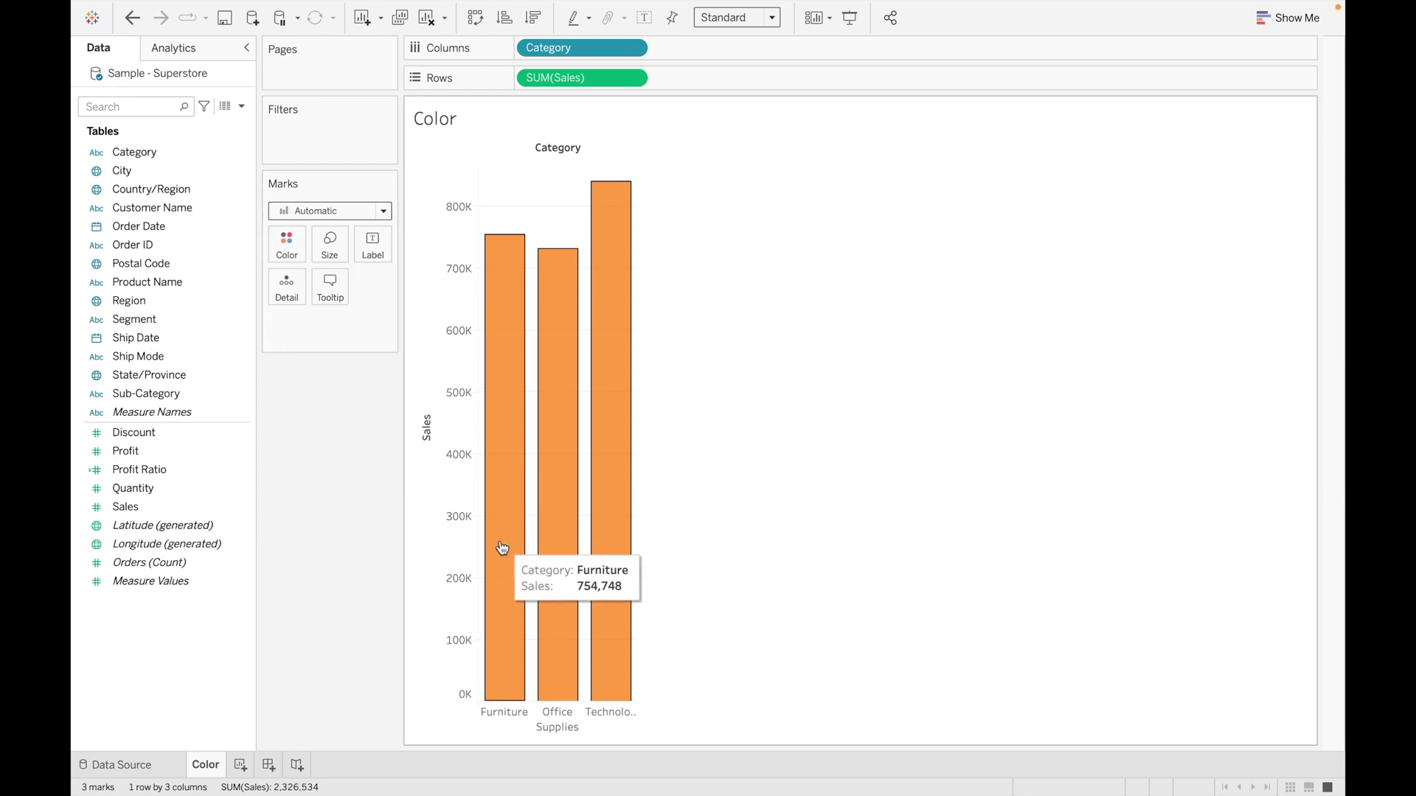
mouse_move(568, 594)
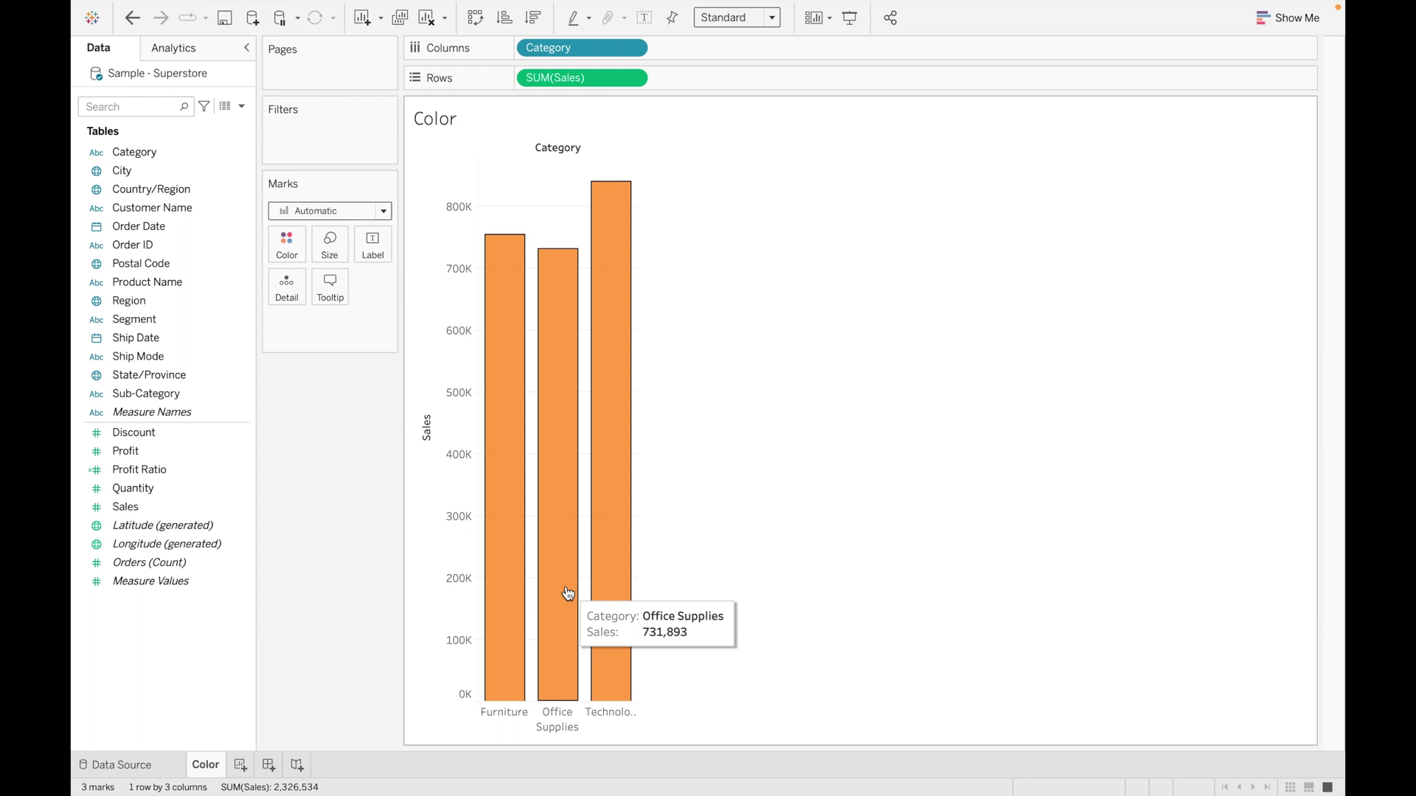
mouse_move(617, 570)
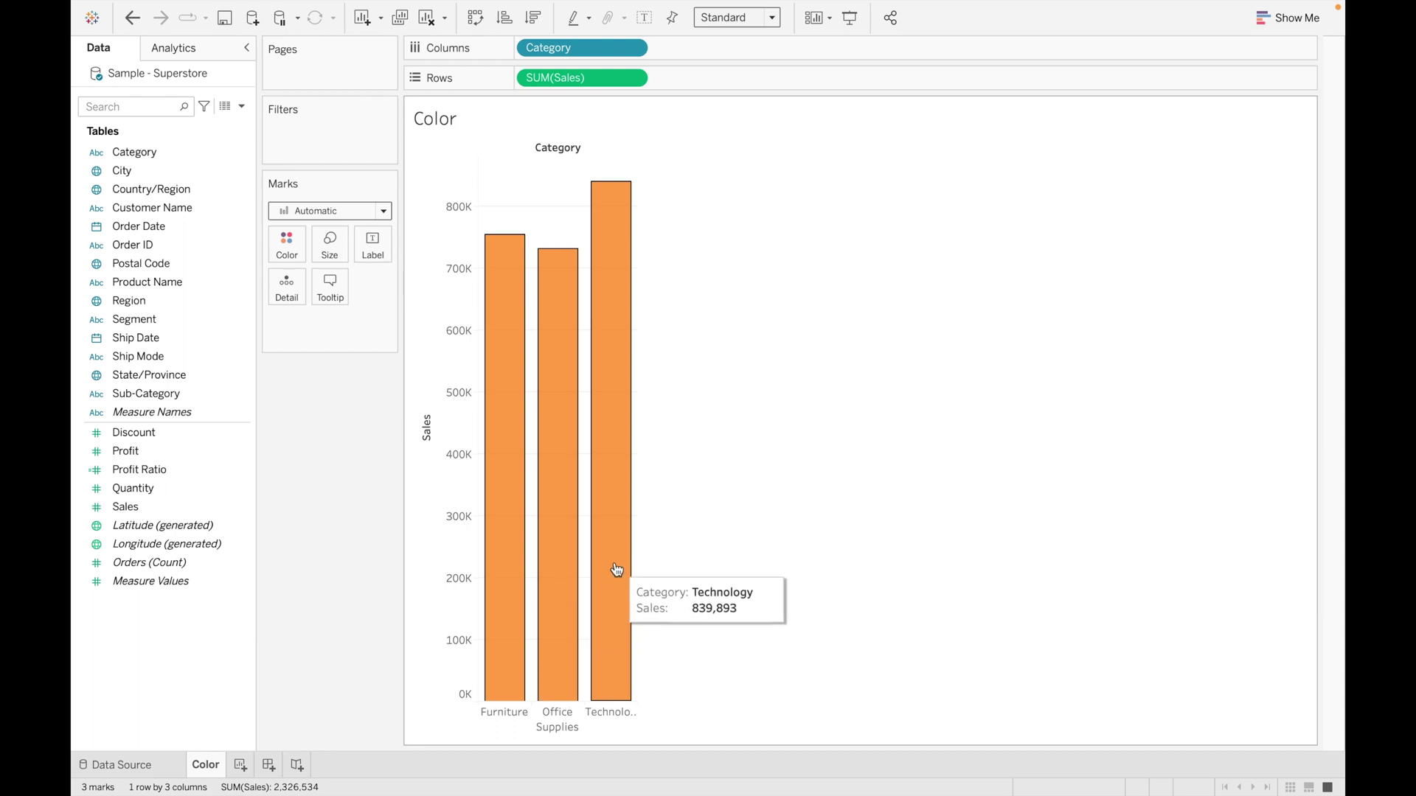
double_click(155, 149)
drag(155, 149, 292, 246)
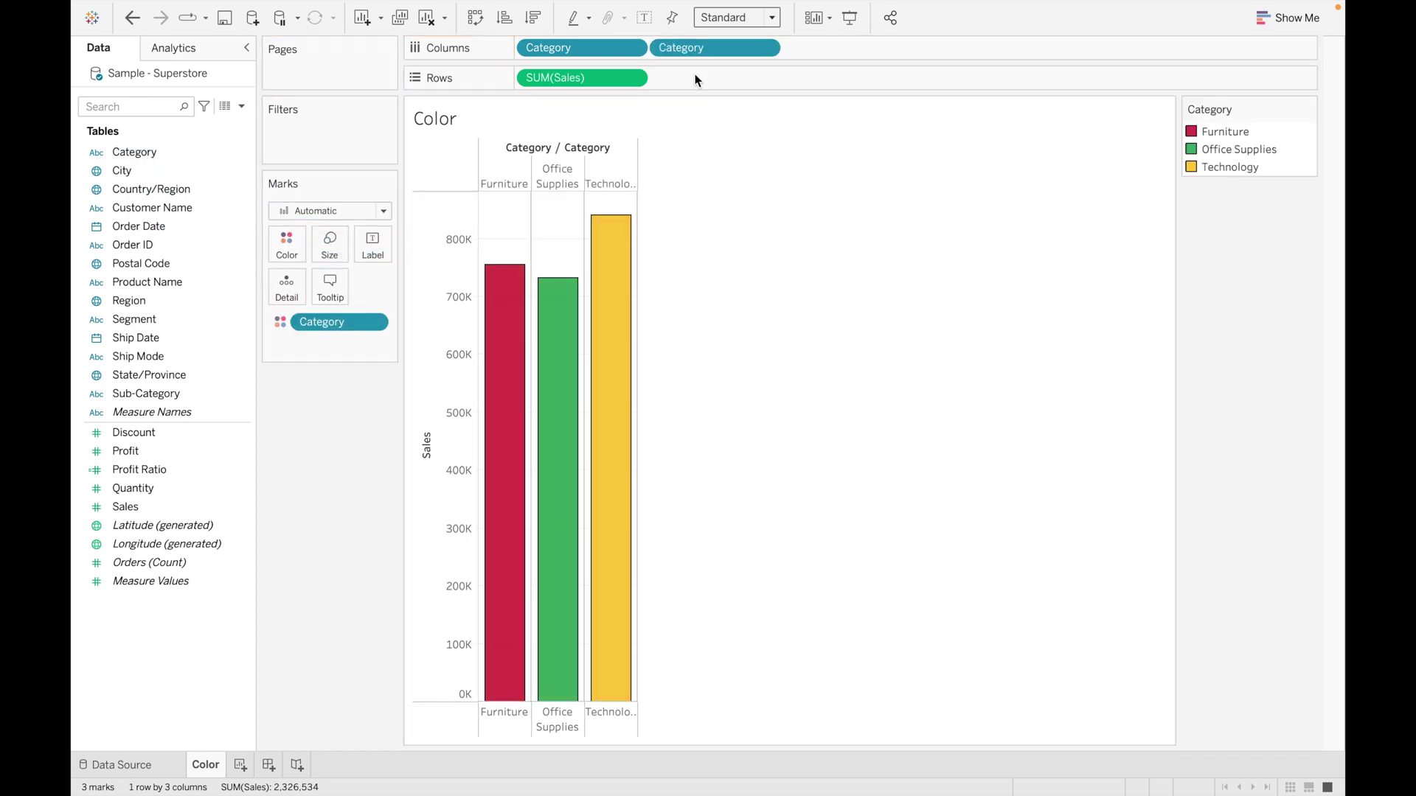
drag(716, 44, 907, 3)
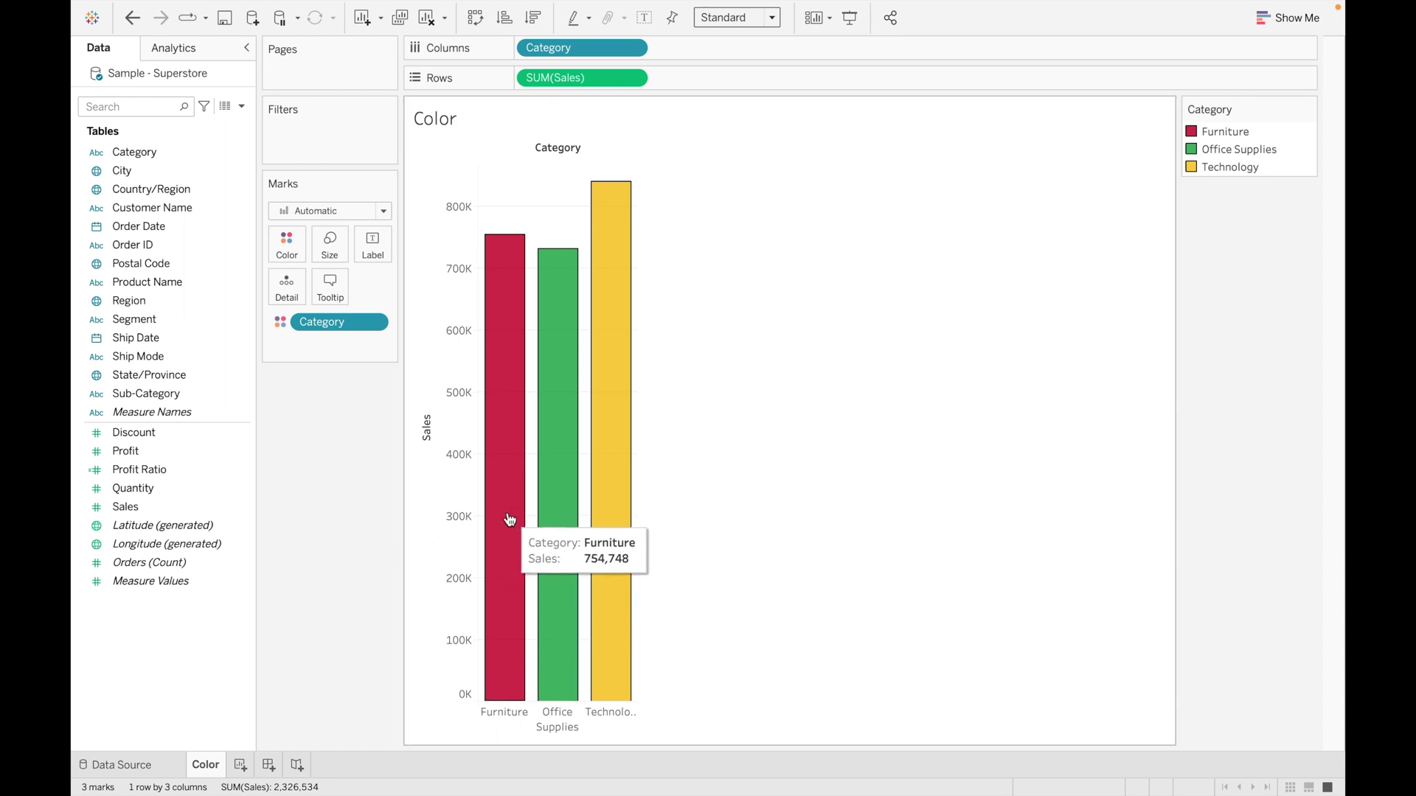
Assign orange to Furniture, gray to Office Supplies and pink to Technology from the Automatic palette
click(285, 253)
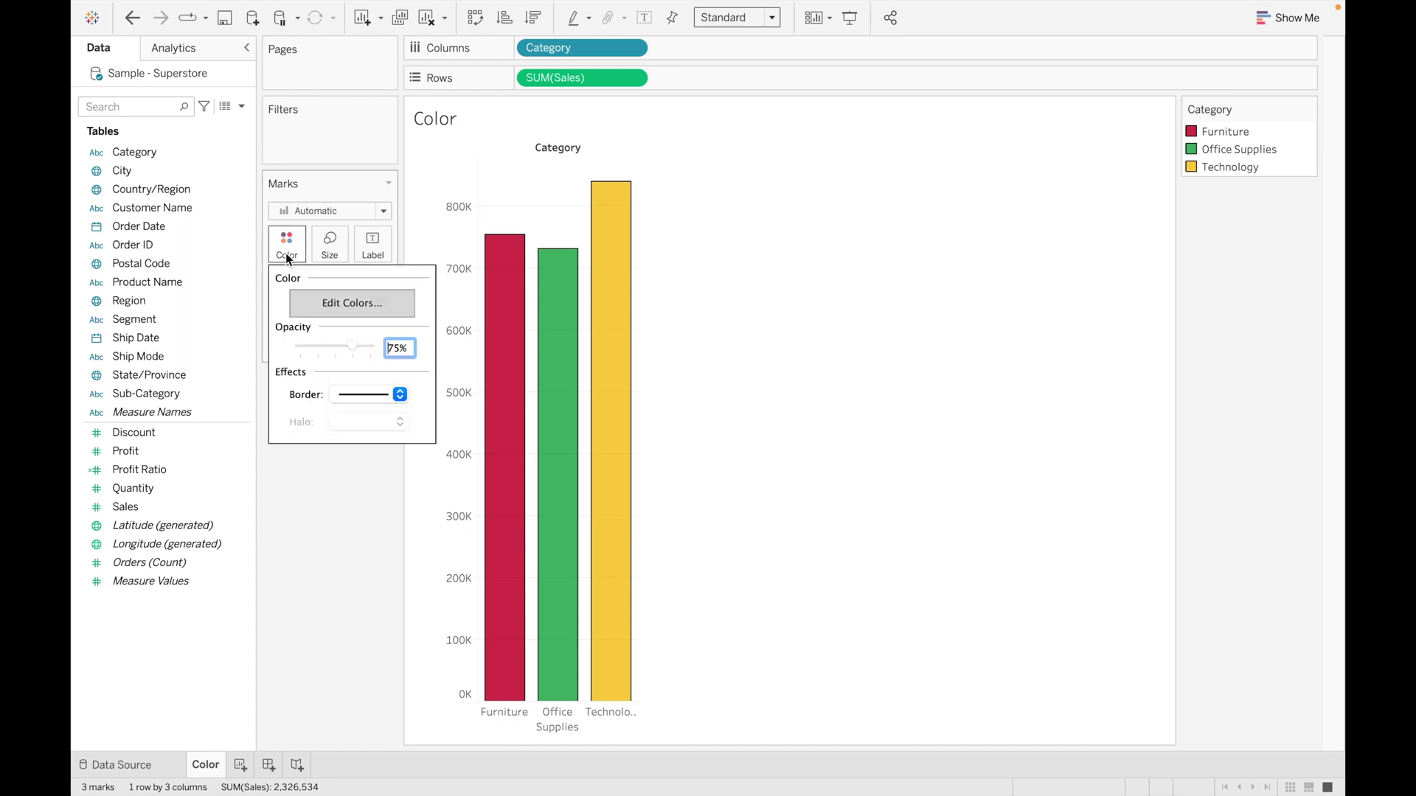
click(333, 302)
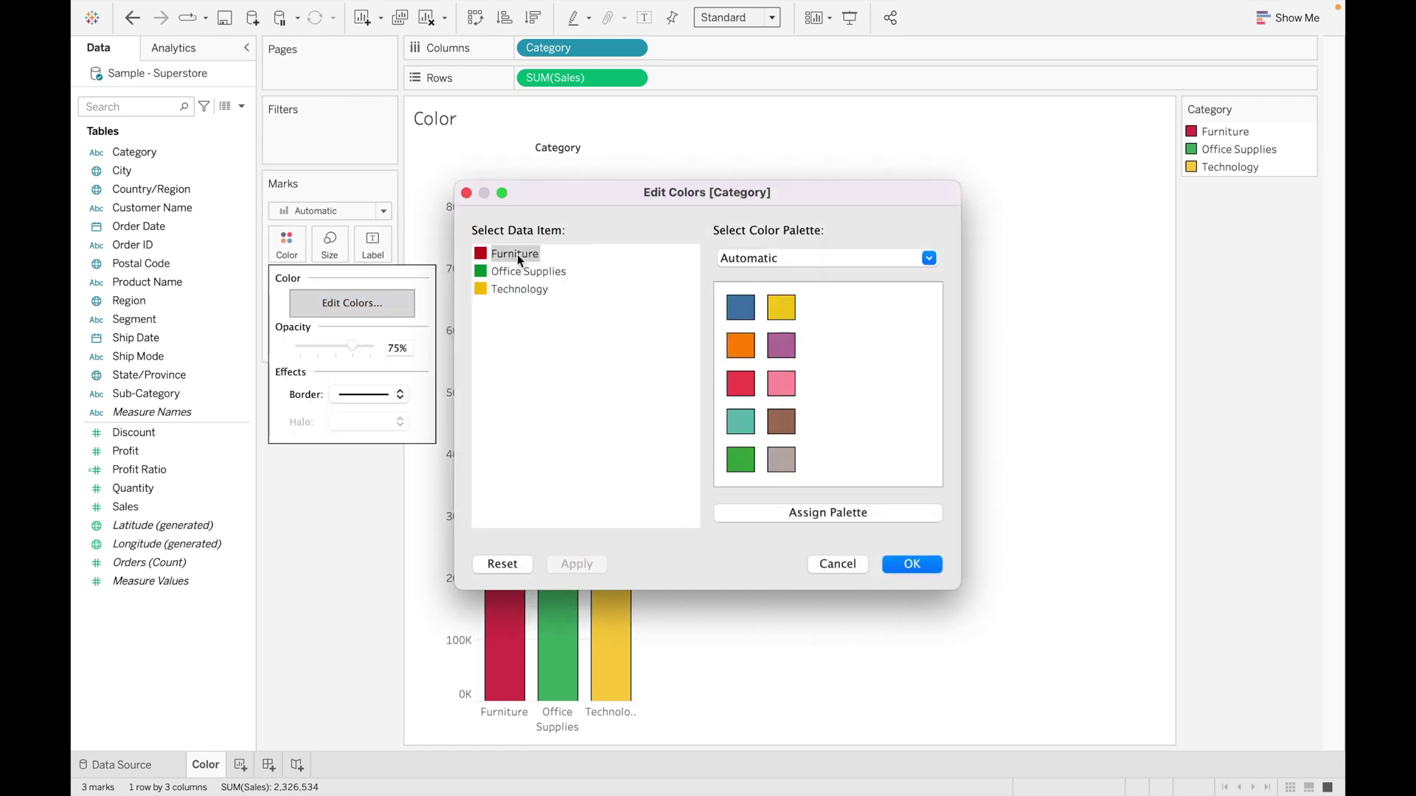
click(745, 348)
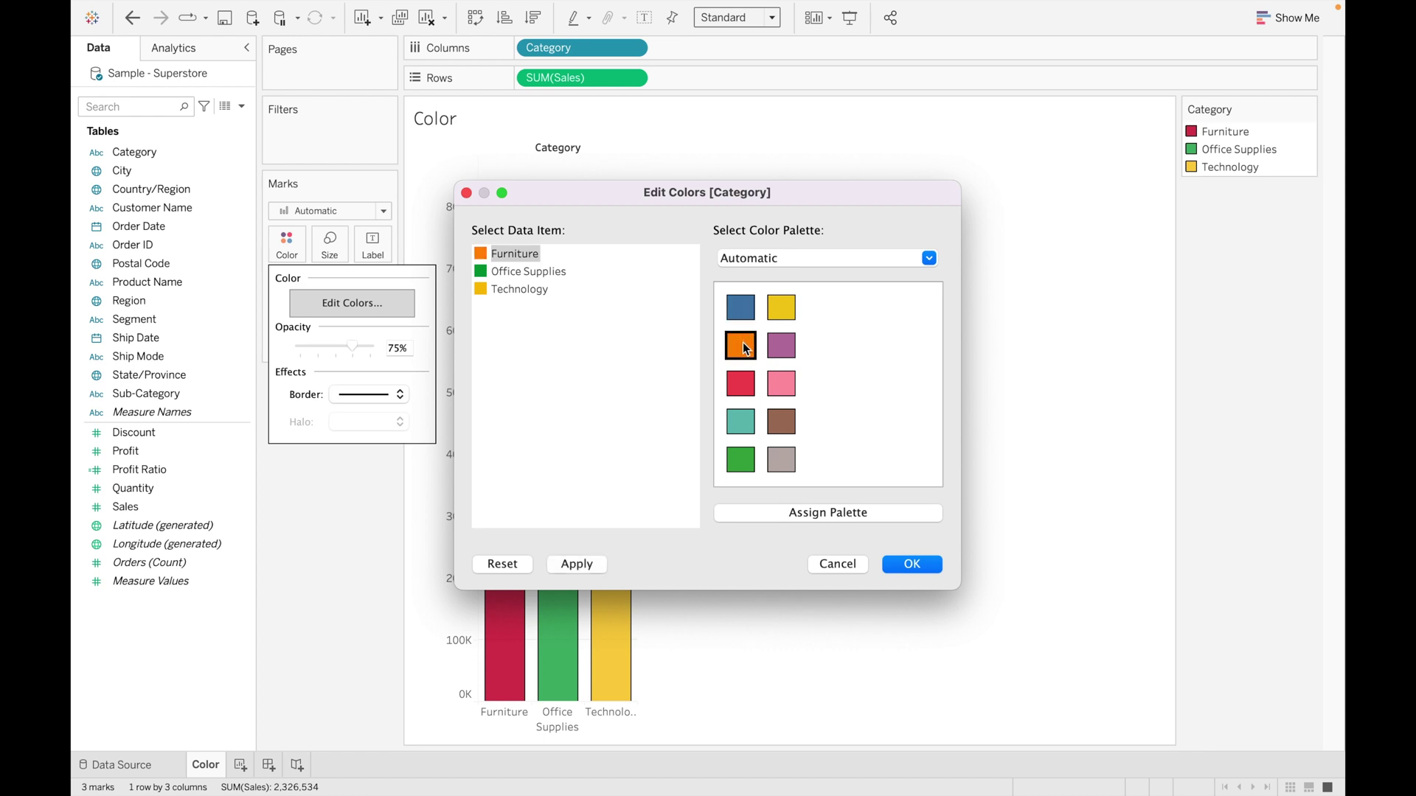
click(541, 274)
click(781, 459)
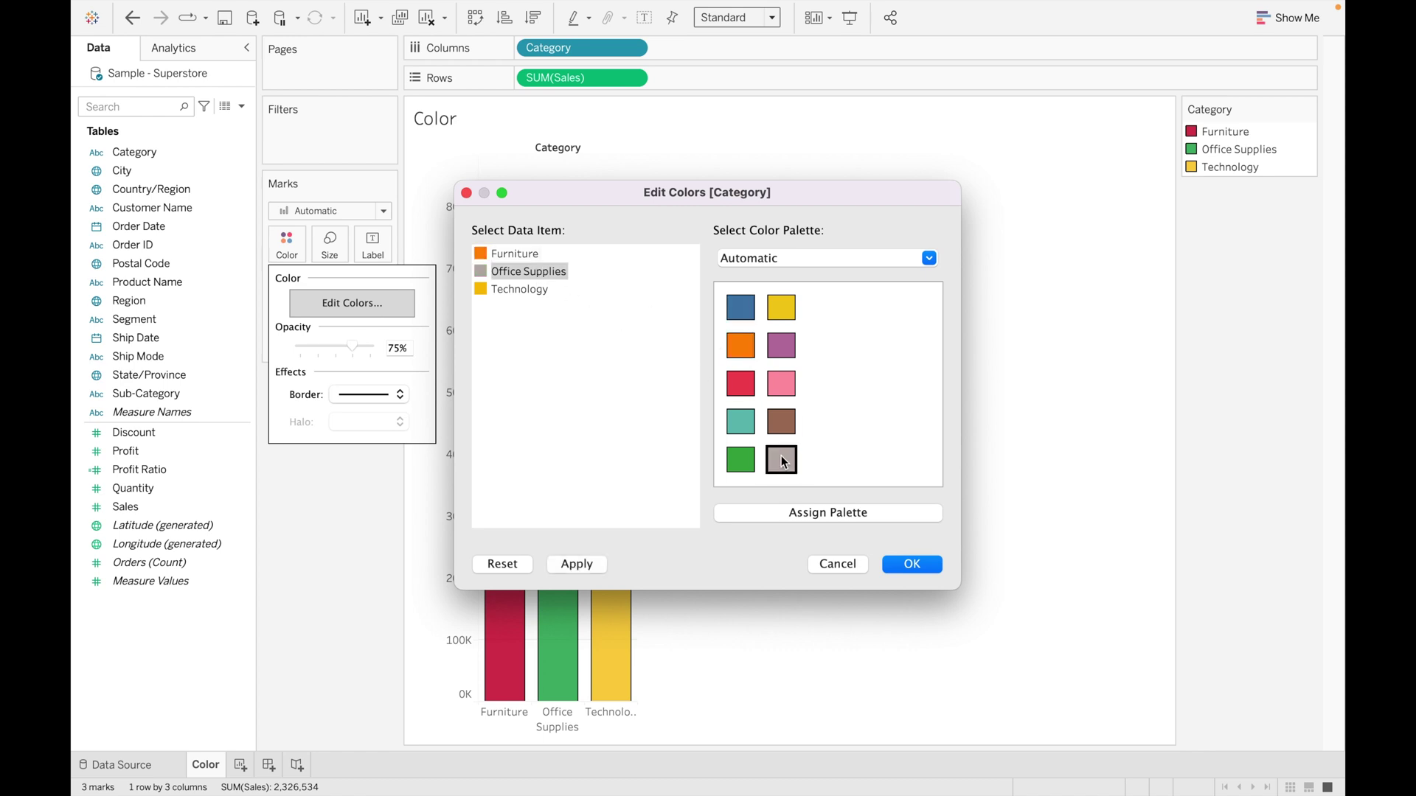
double_click(530, 288)
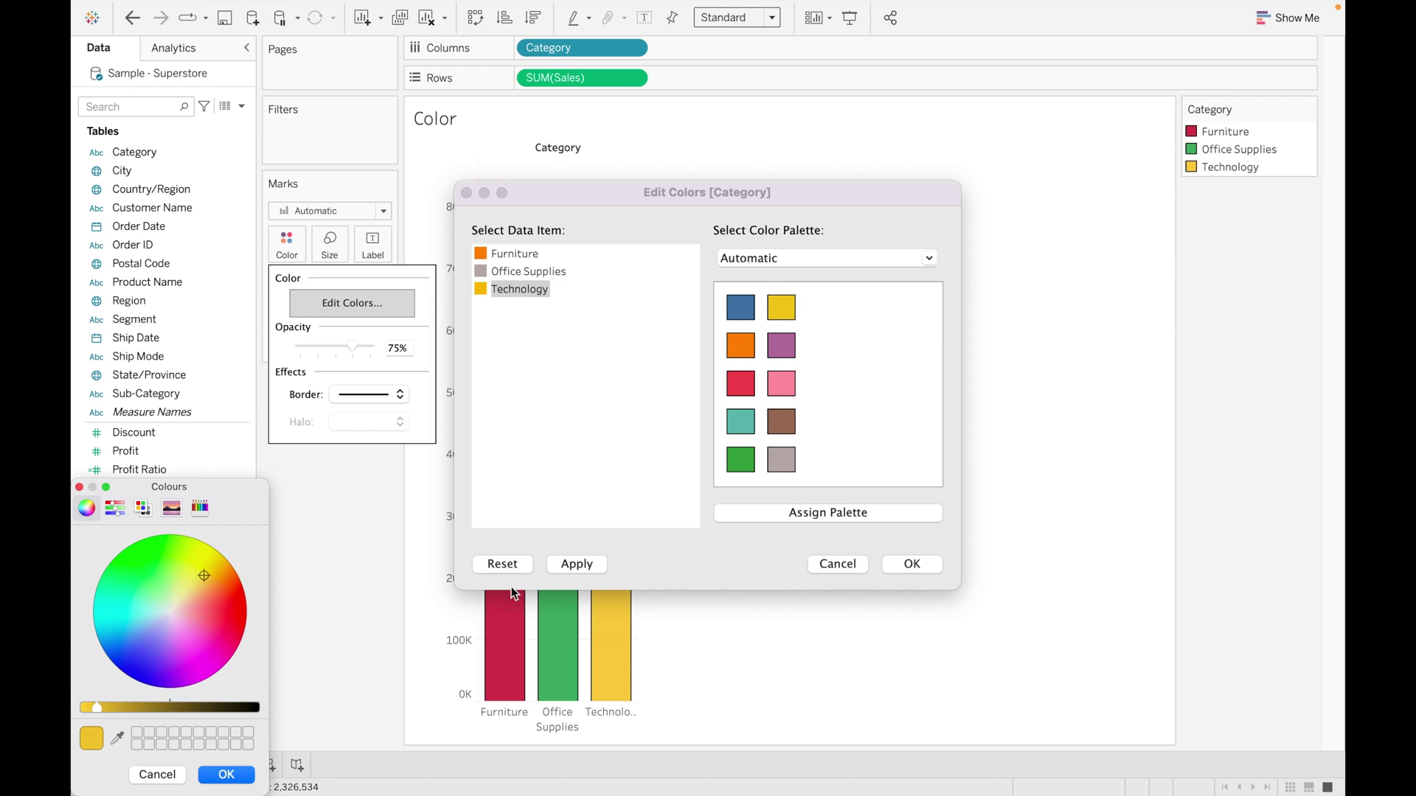
click(157, 774)
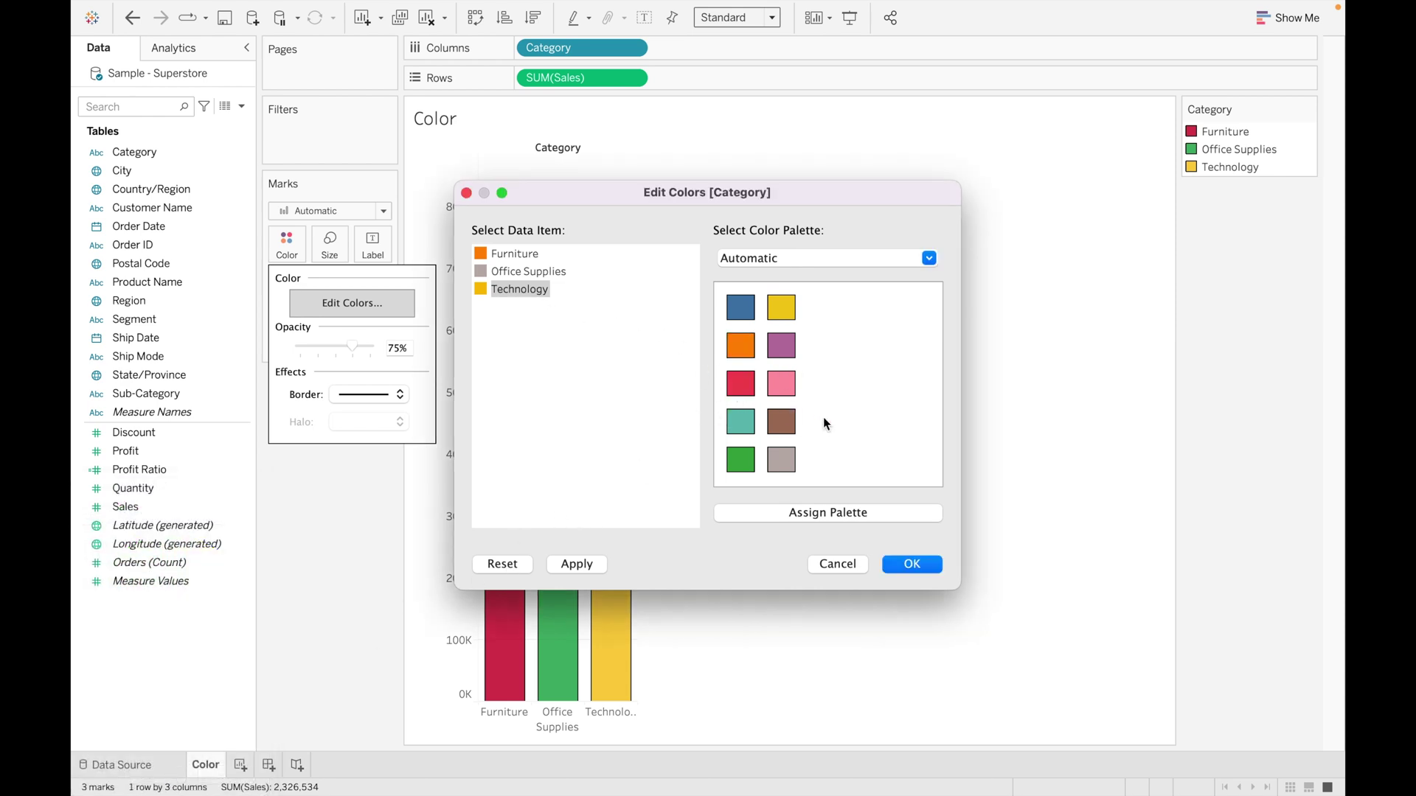
click(784, 387)
click(909, 565)
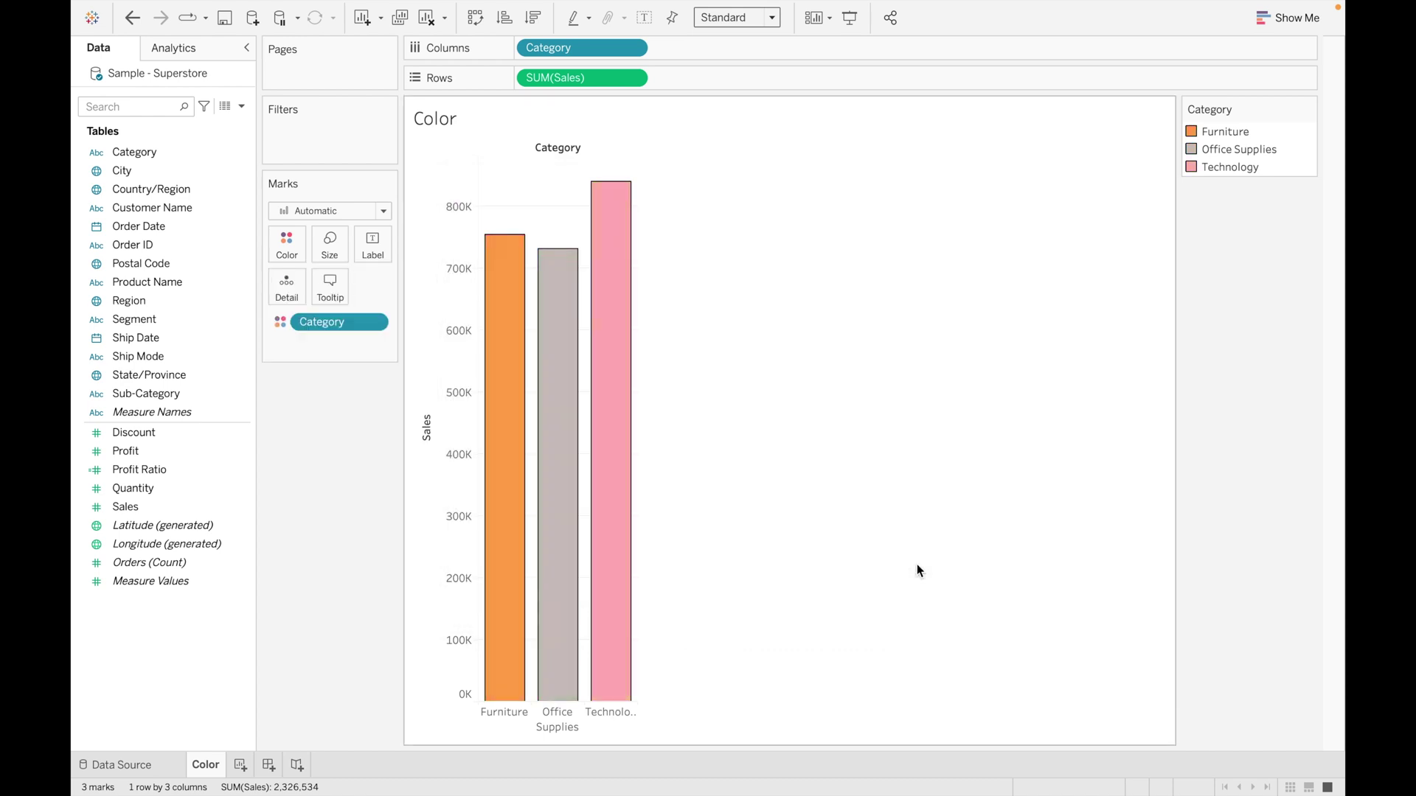
Look through the available colour palettes, then reset the Category colours to their defaults and apply them
click(292, 246)
click(359, 310)
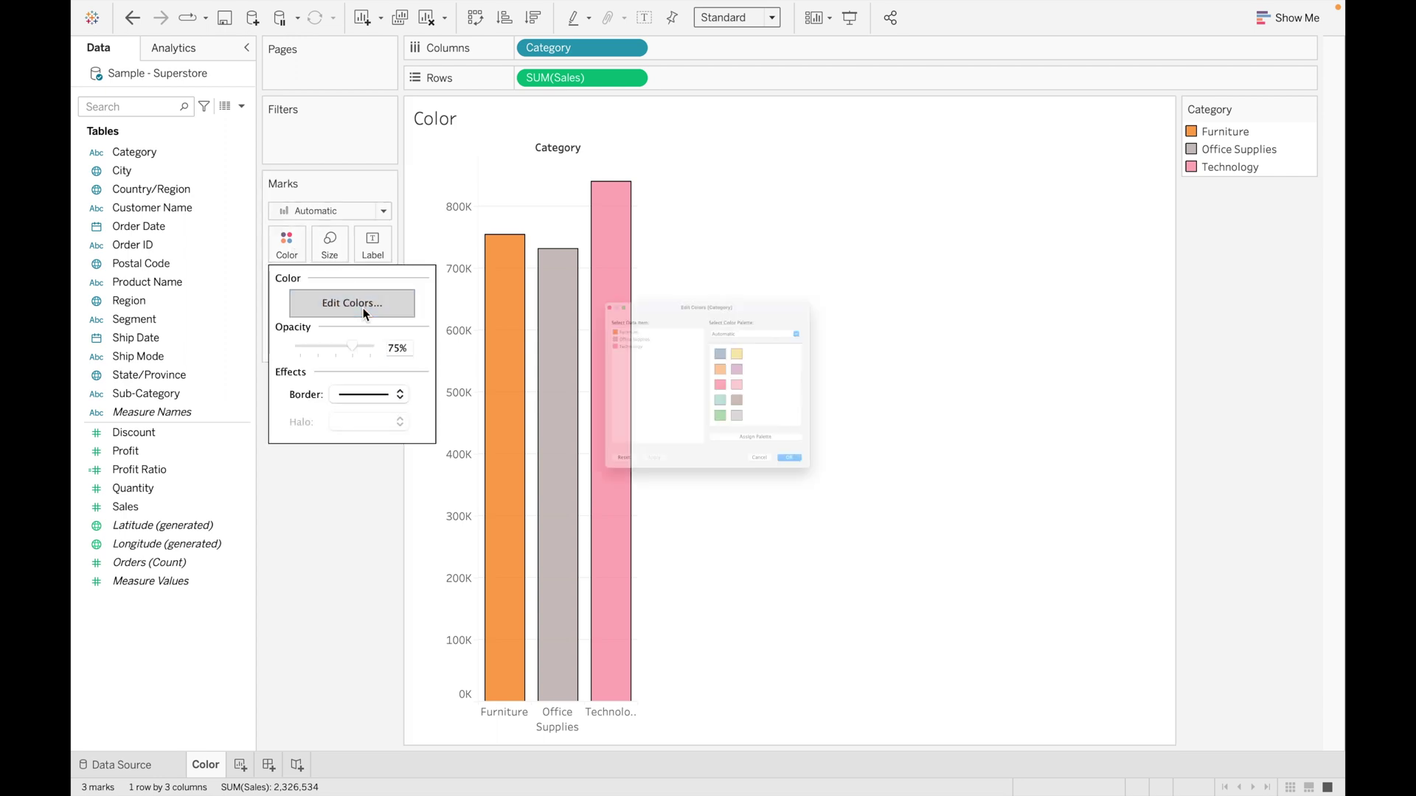
click(929, 258)
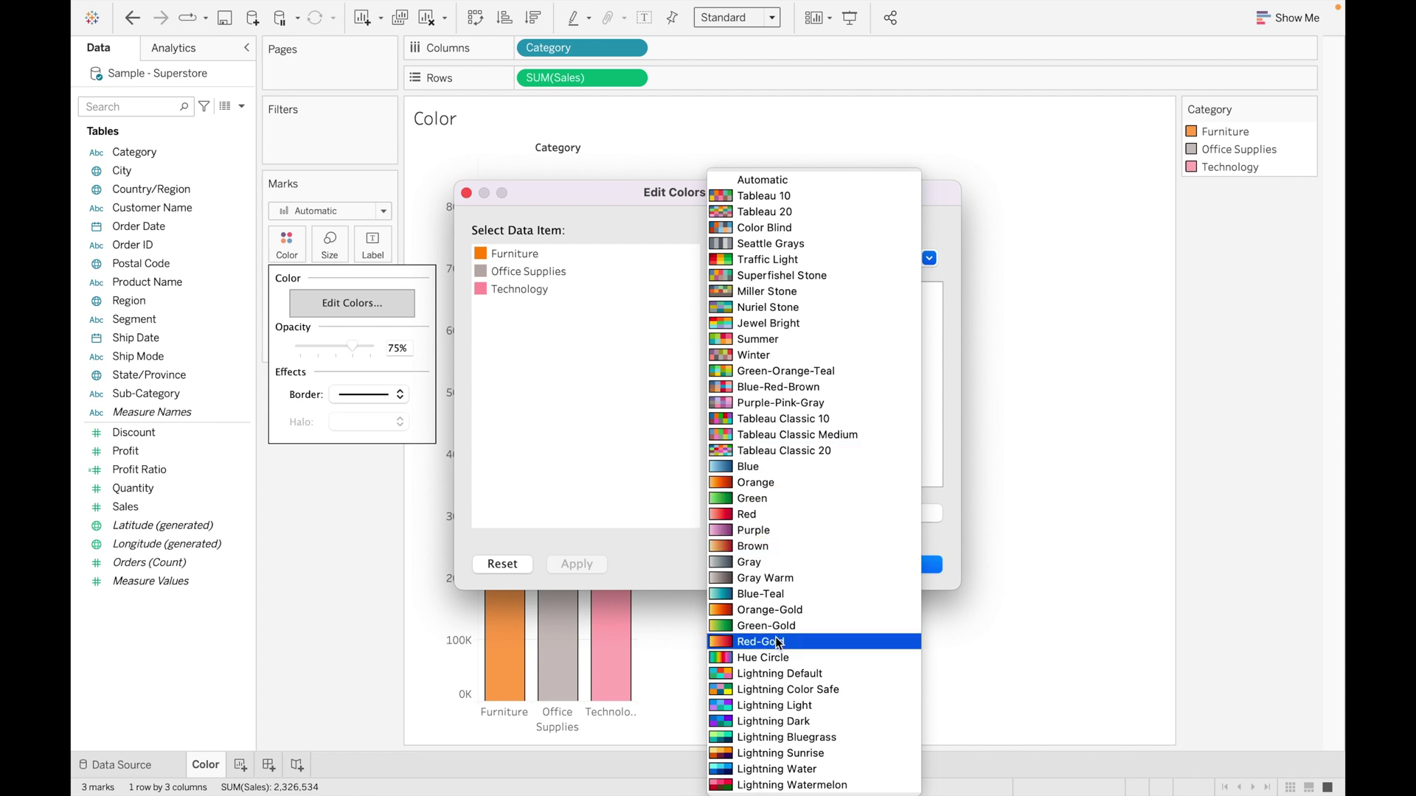
click(617, 476)
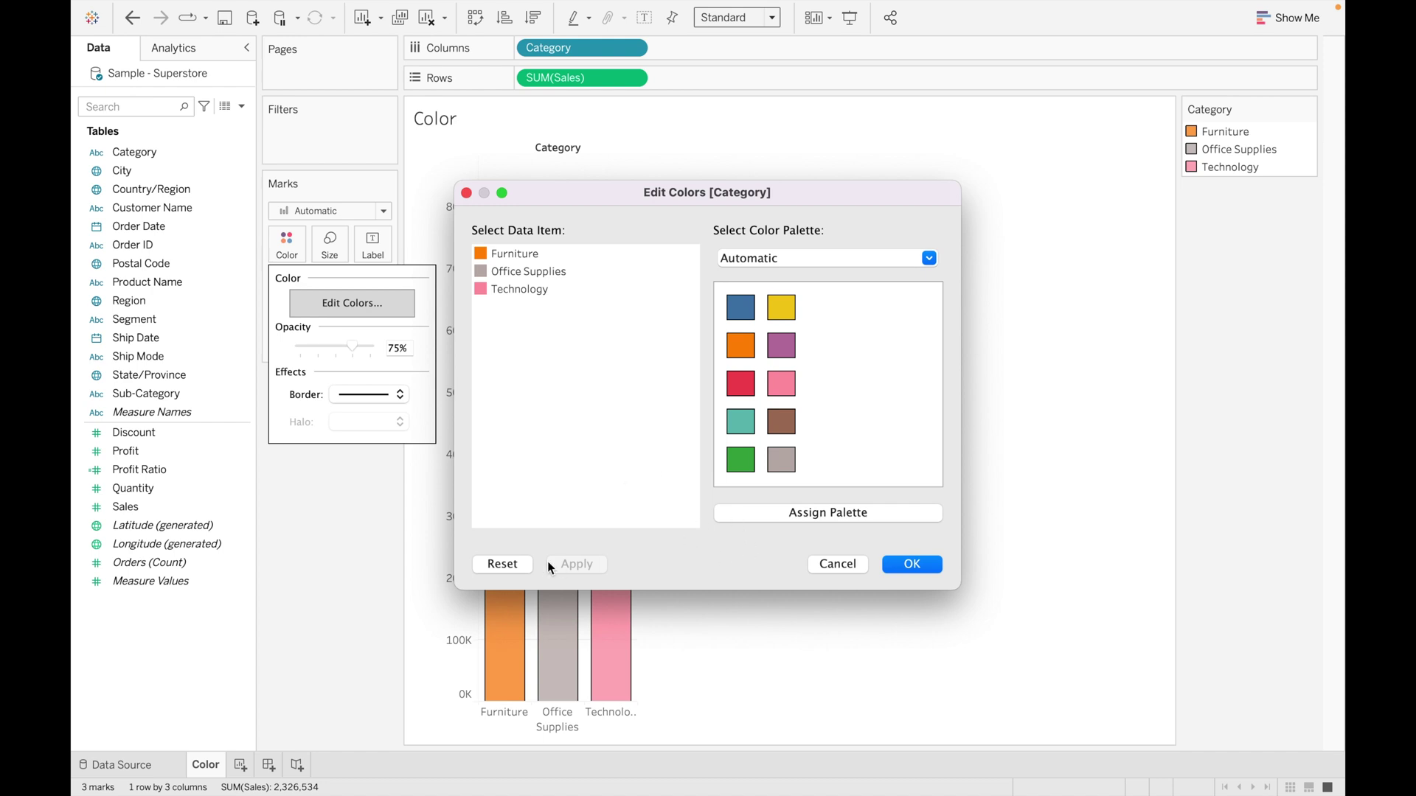
click(504, 565)
click(918, 564)
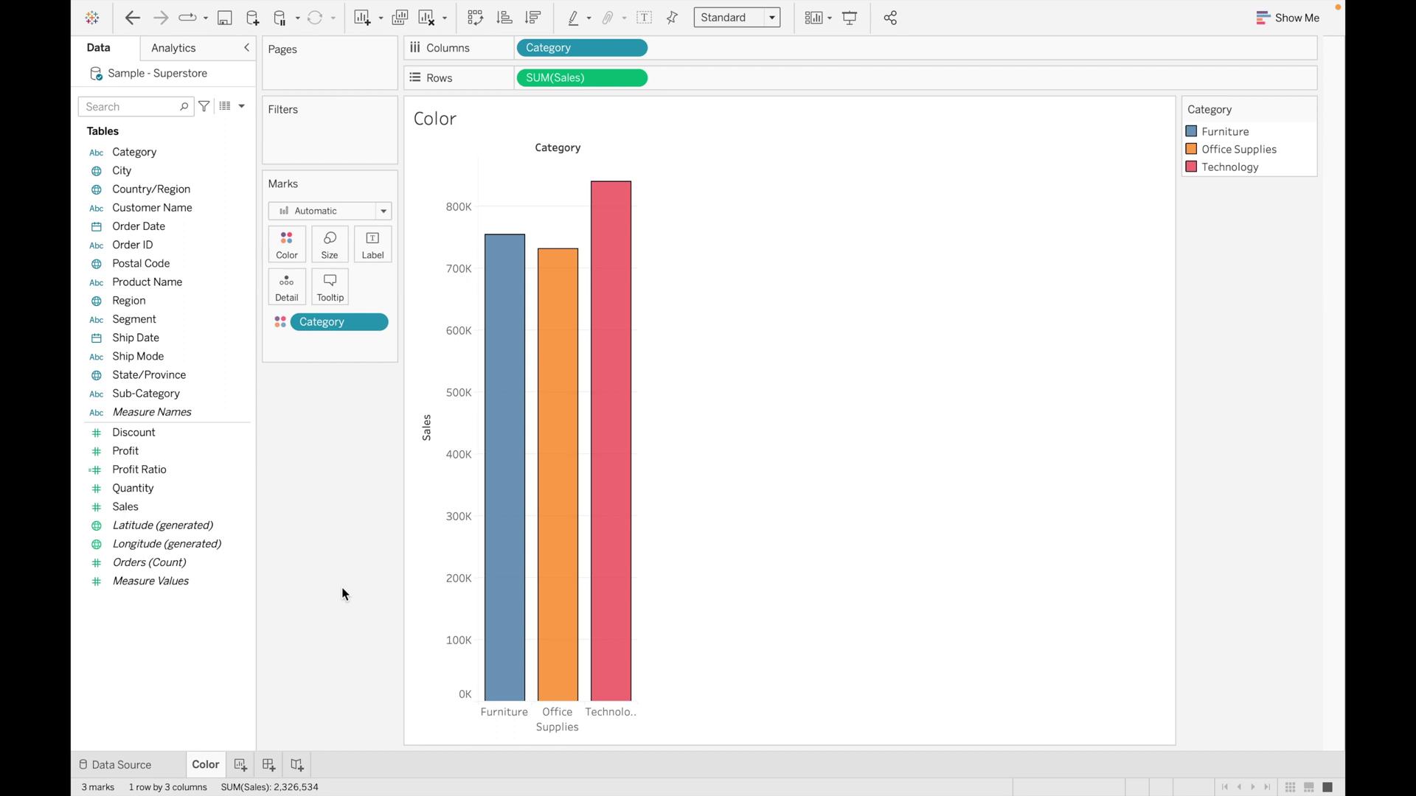
Add a new worksheet and build a vertical bar chart of Sales by Category on it
click(240, 766)
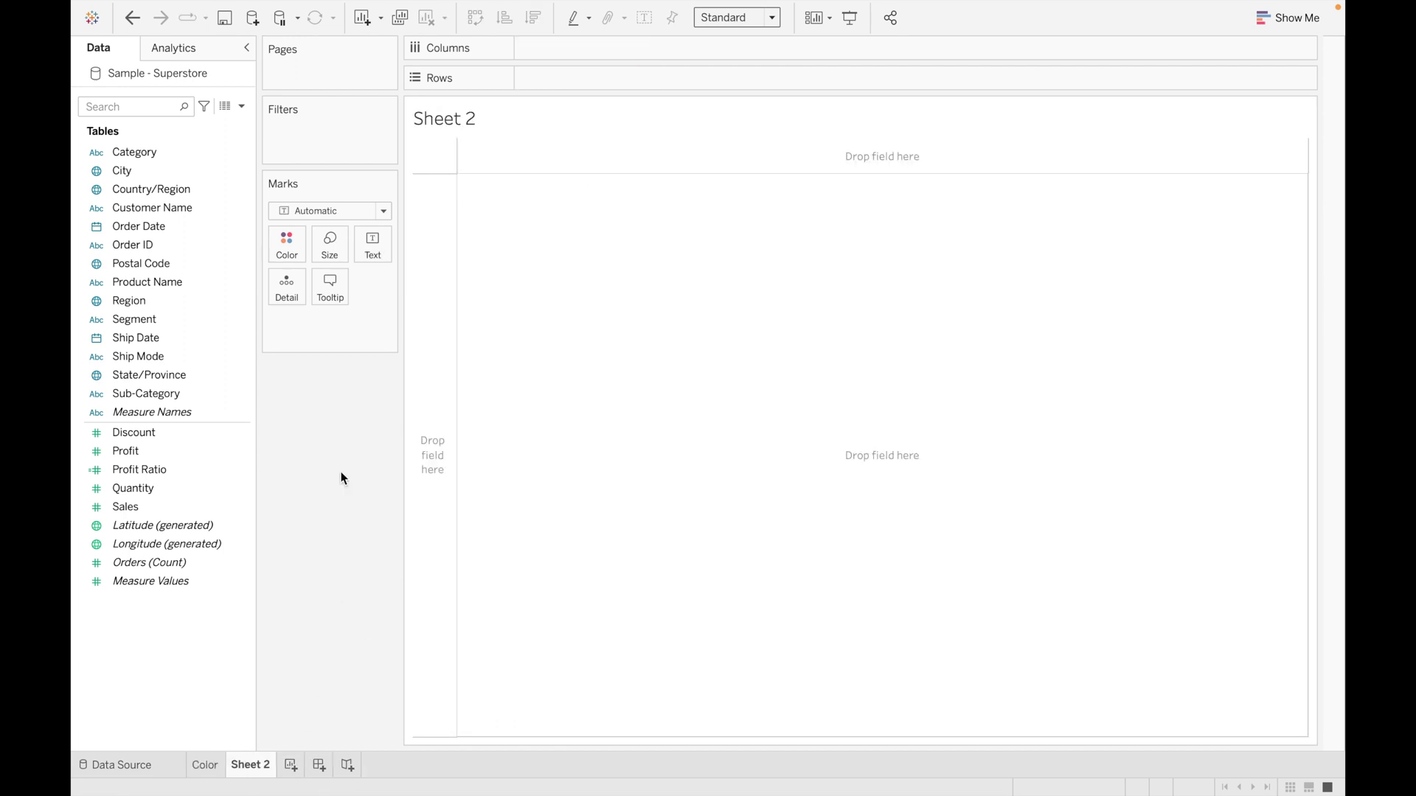
double_click(183, 153)
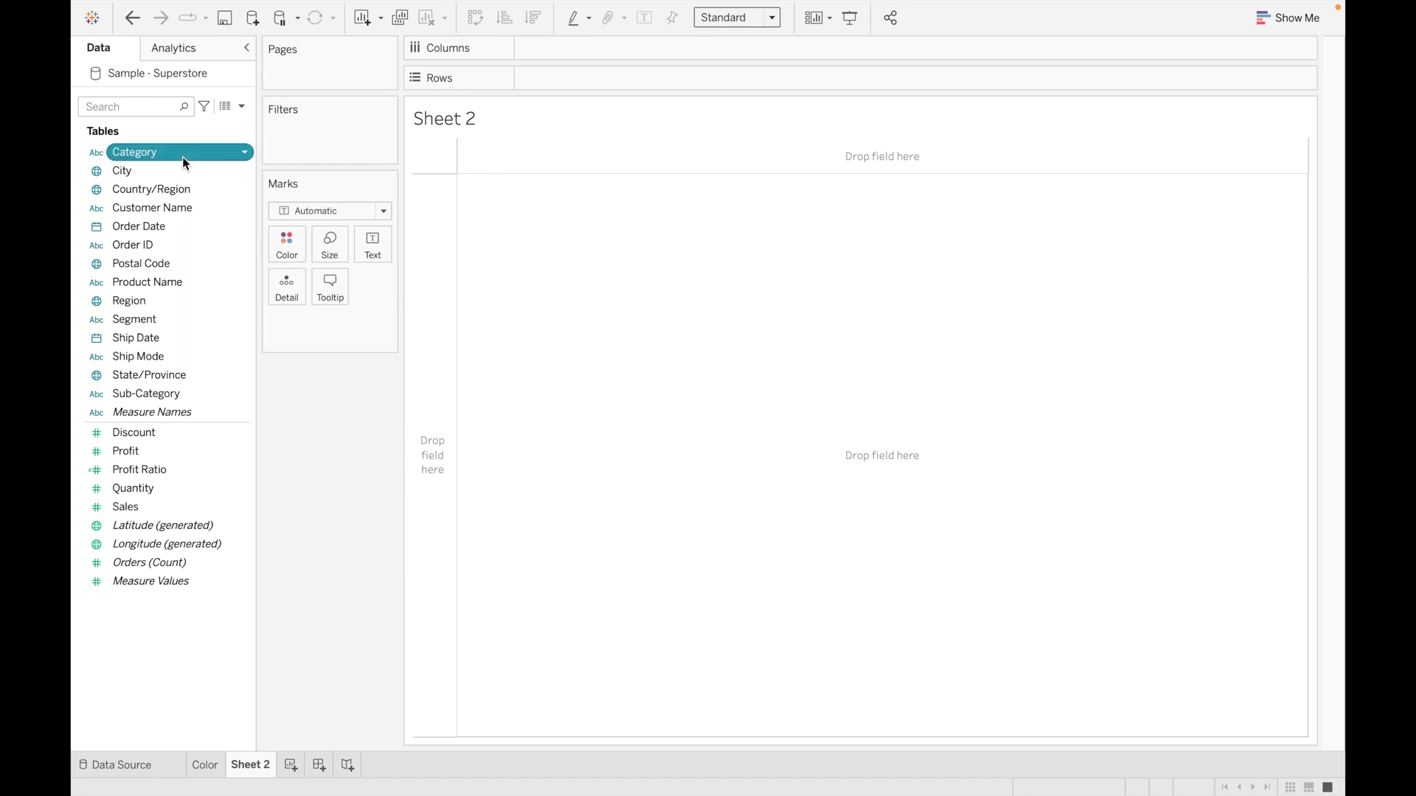
drag(149, 506, 587, 47)
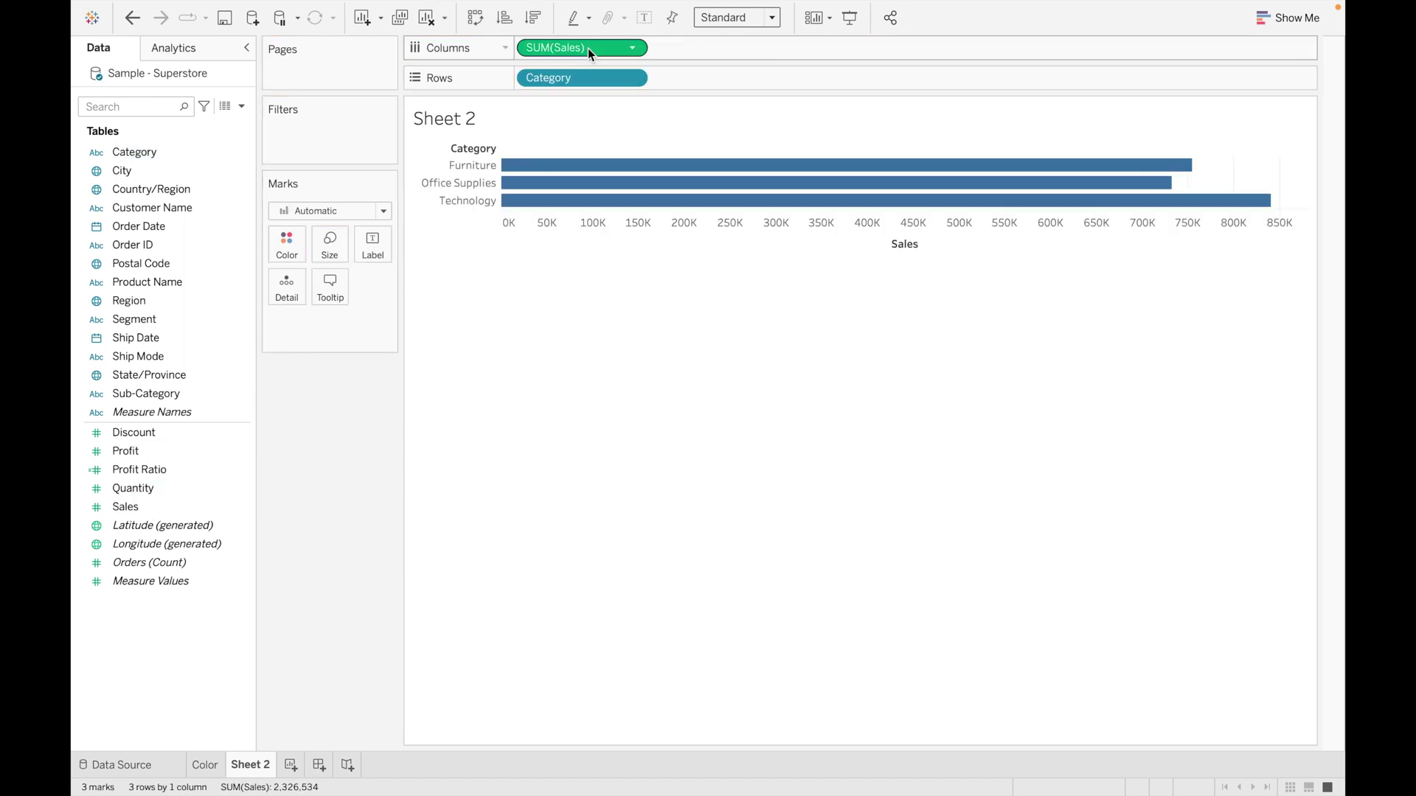
click(475, 17)
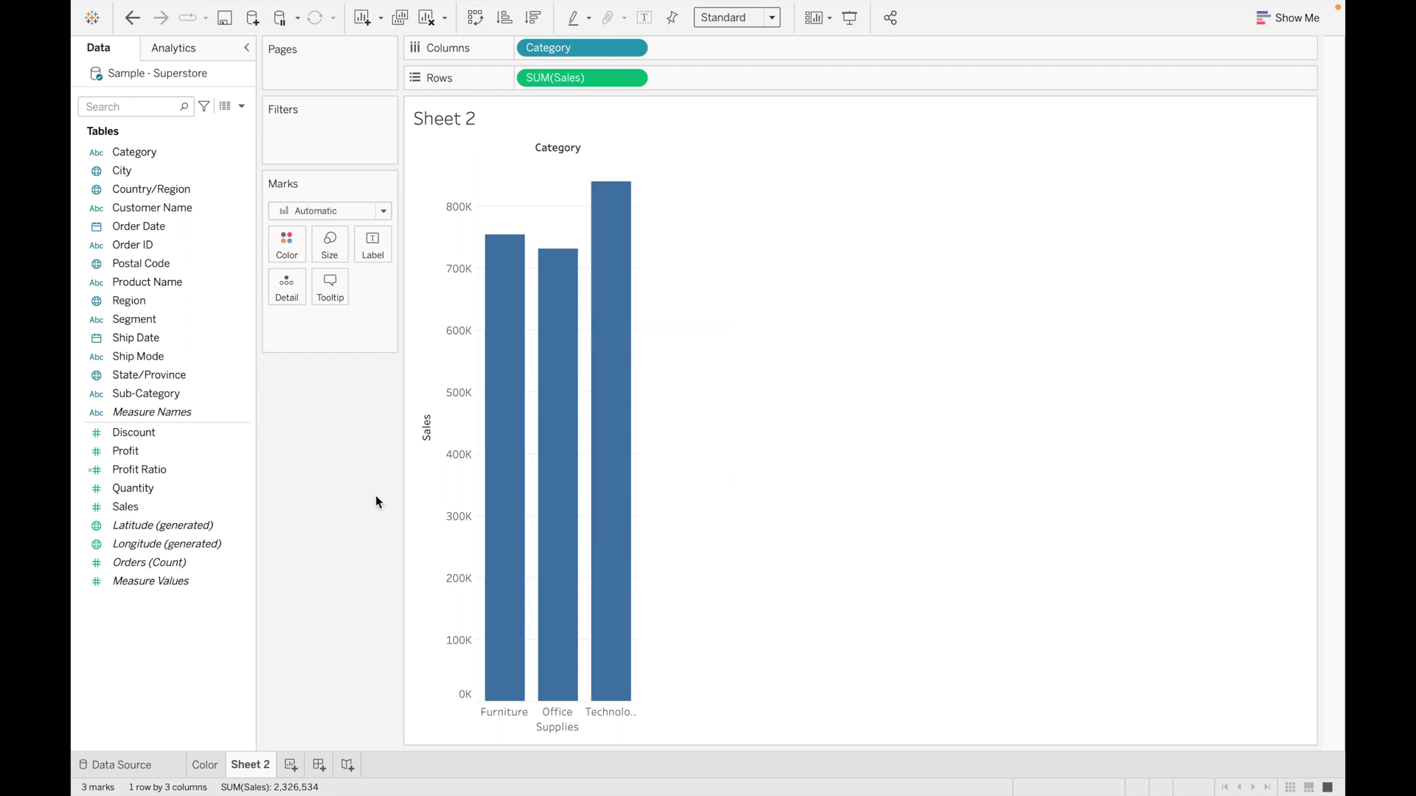
Reduce the mark size on Sheet 2 so the Category bars are narrower
click(335, 244)
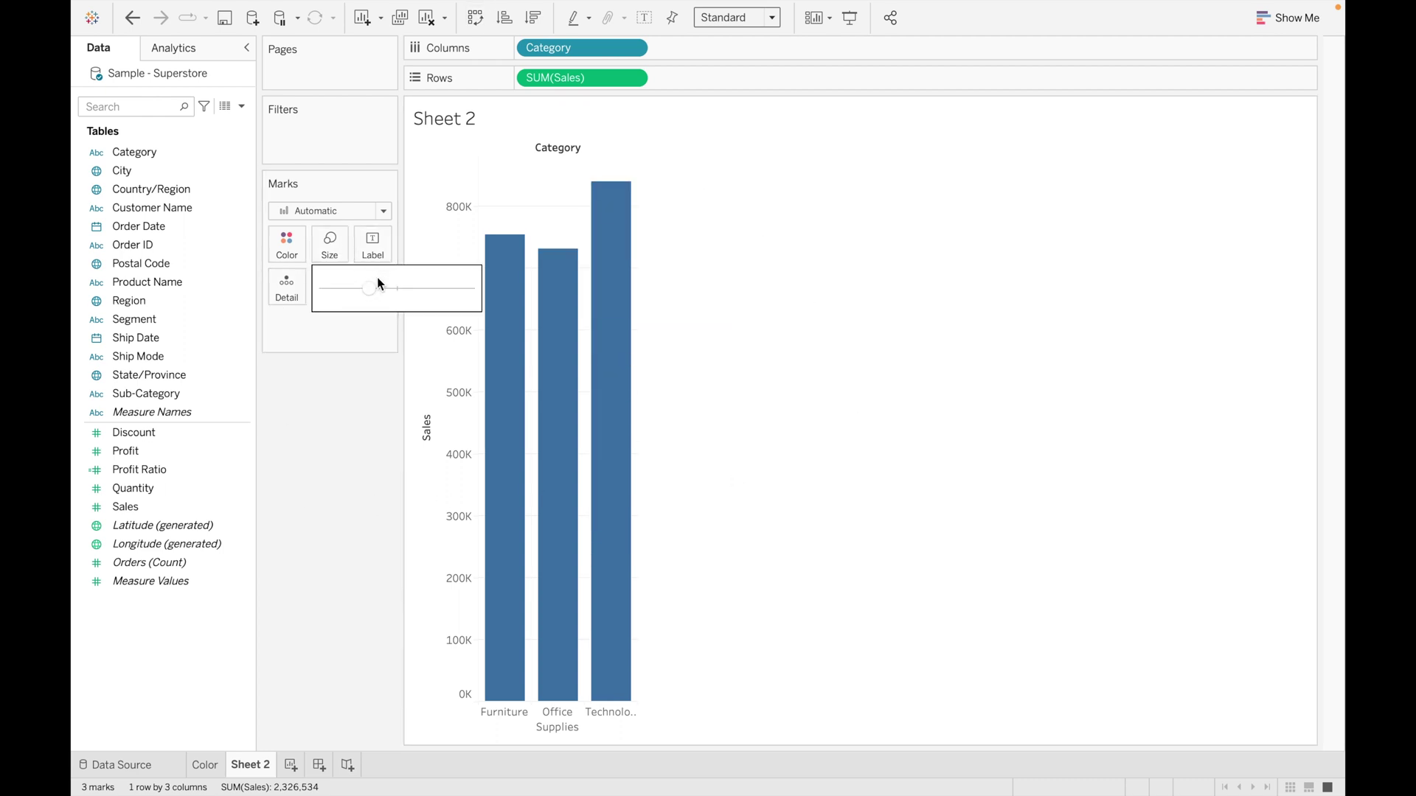
mouse_move(383, 290)
mouse_down()
mouse_move(448, 288)
mouse_move(381, 290)
mouse_up()
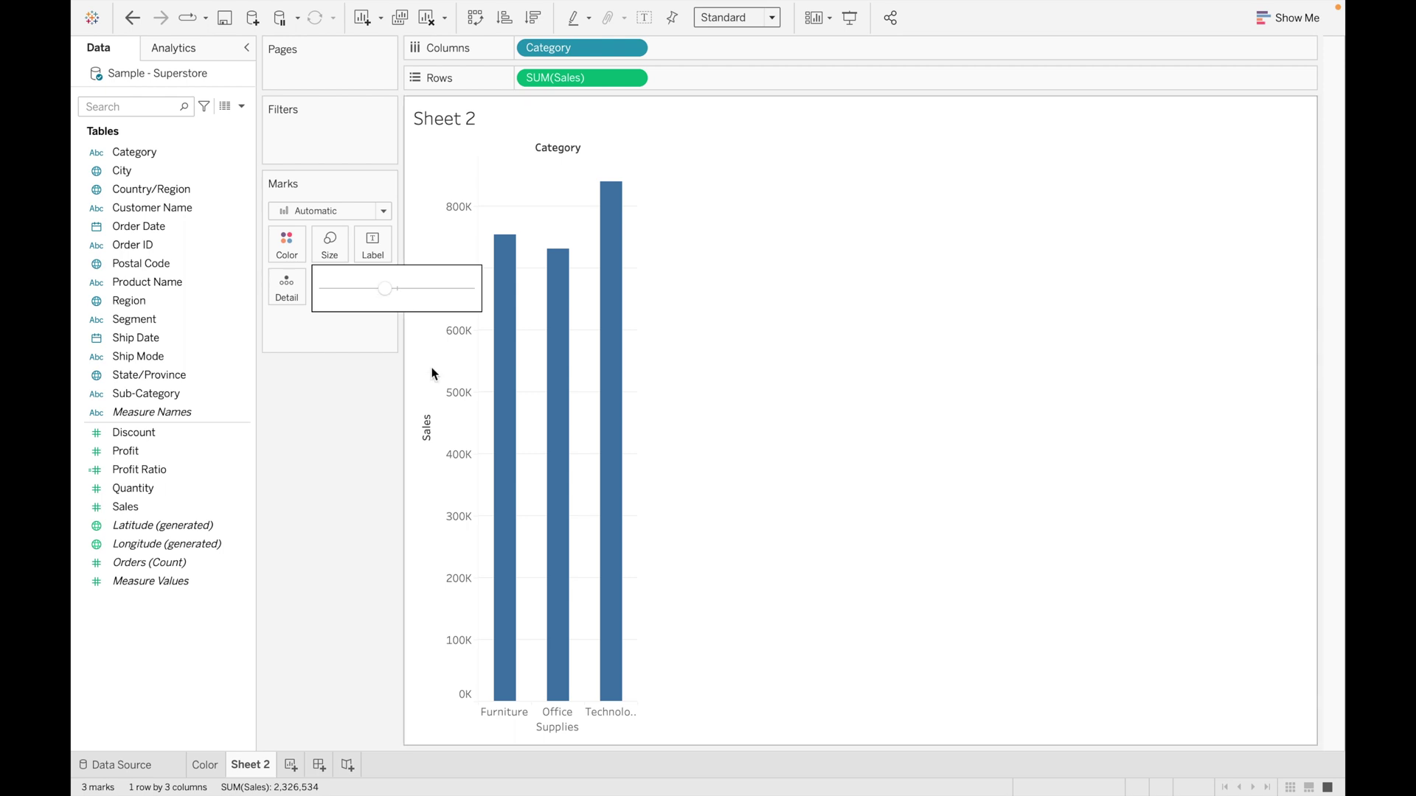
click(331, 418)
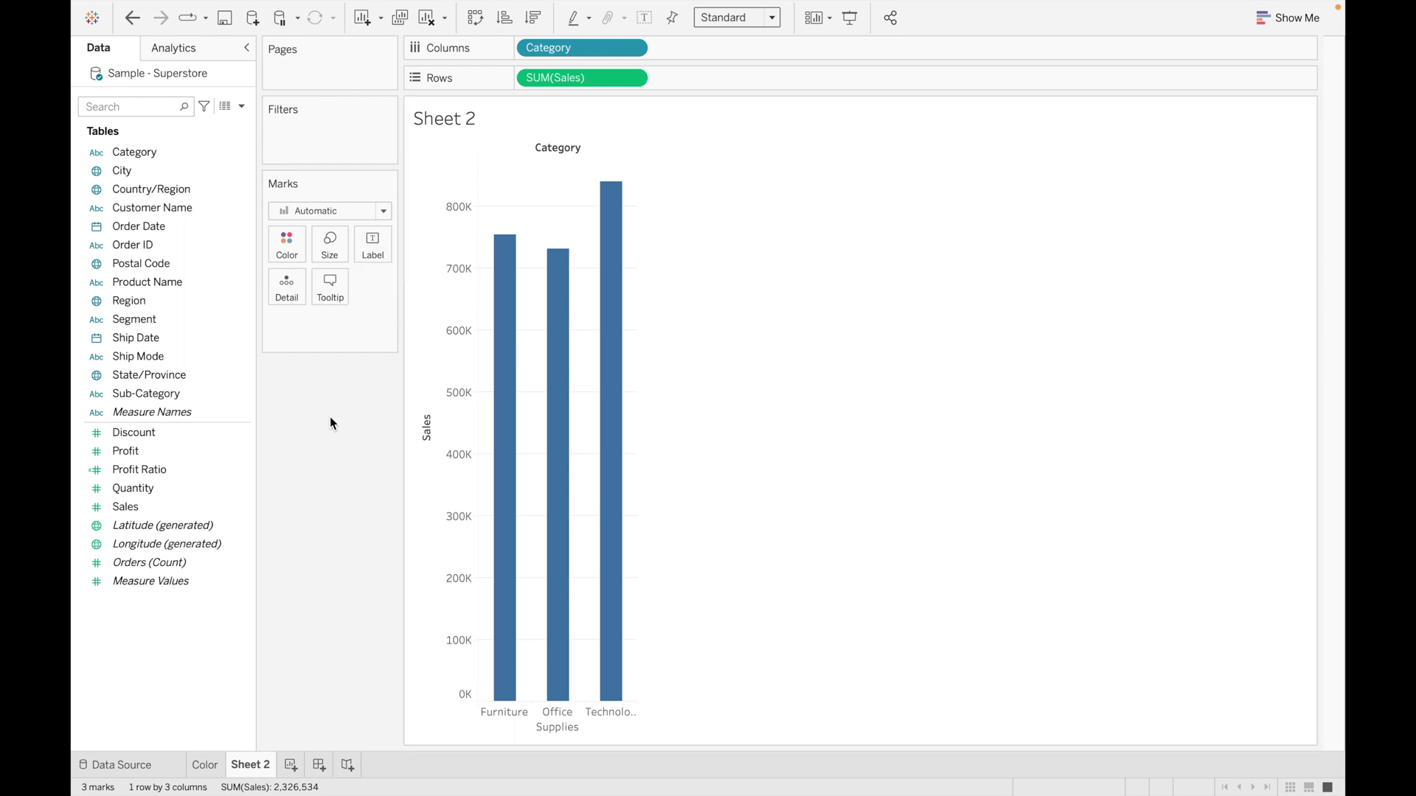
Rename Sheet 2 as Size
double_click(255, 767)
key(BackSpace)
text(Size)
key(Return)
Add a new worksheet and name it Text
click(283, 767)
double_click(299, 765)
key(BackSpace)
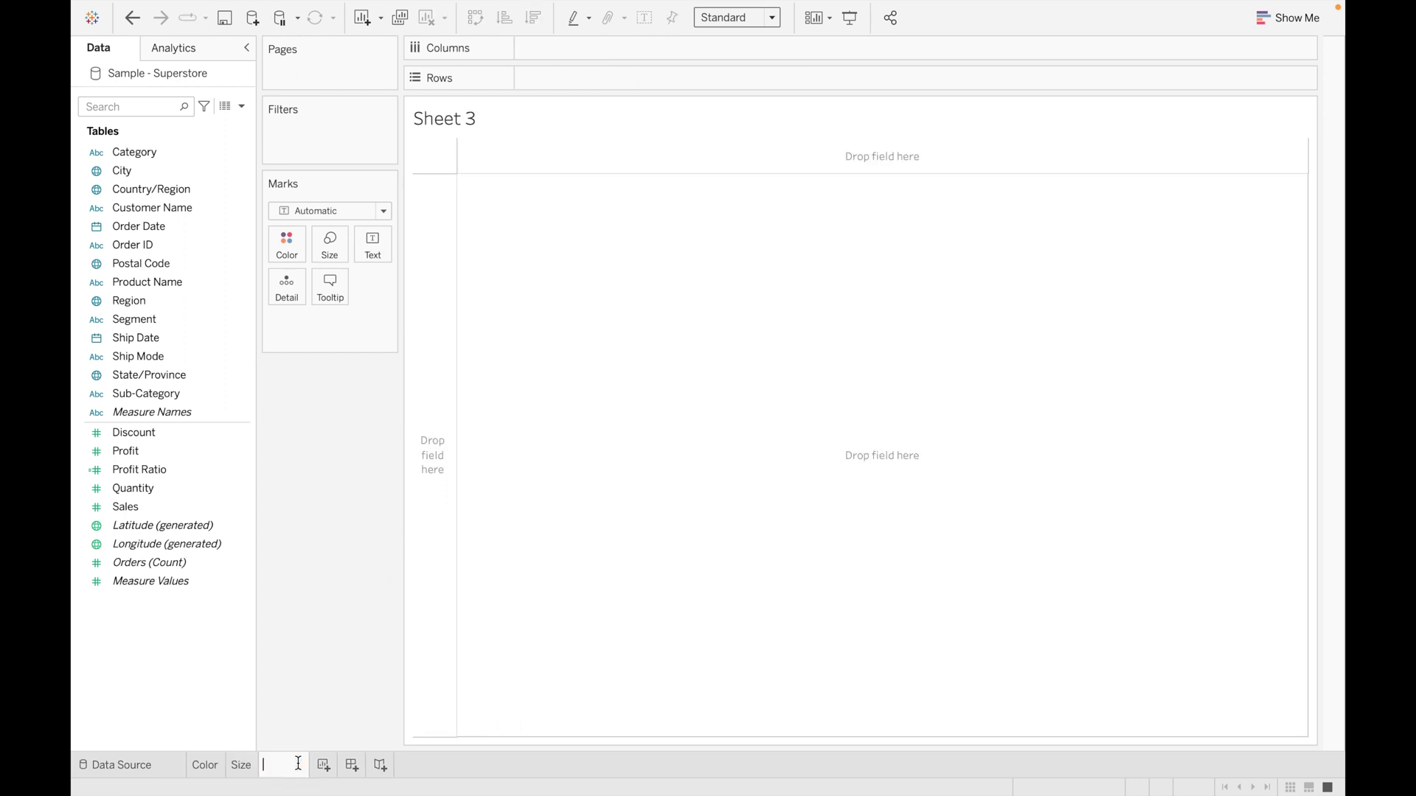
text(Text)
key(Return)
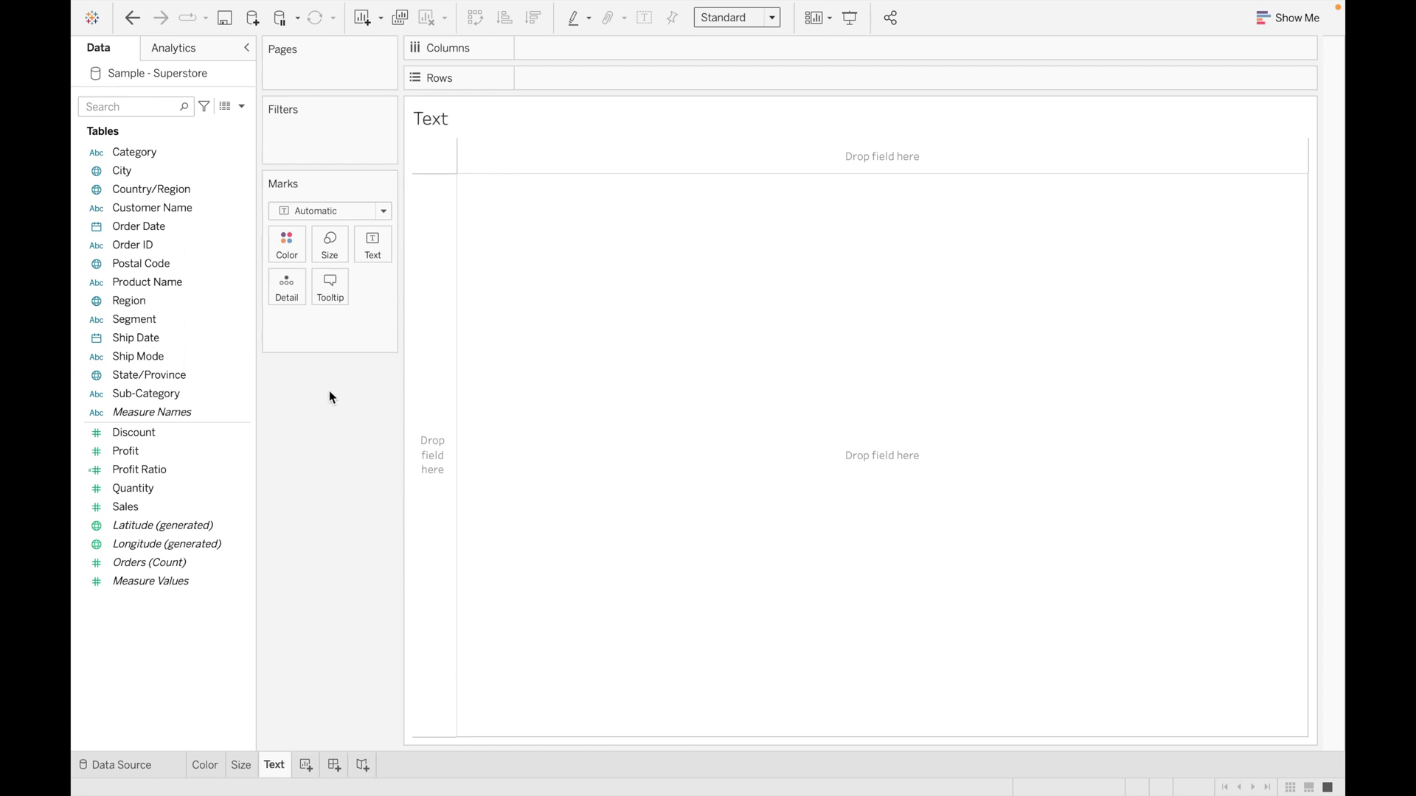
Build a bar chart of Sales by Category on the Text sheet and swap its axes to make the bars vertical
drag(162, 153, 599, 81)
drag(170, 509, 582, 53)
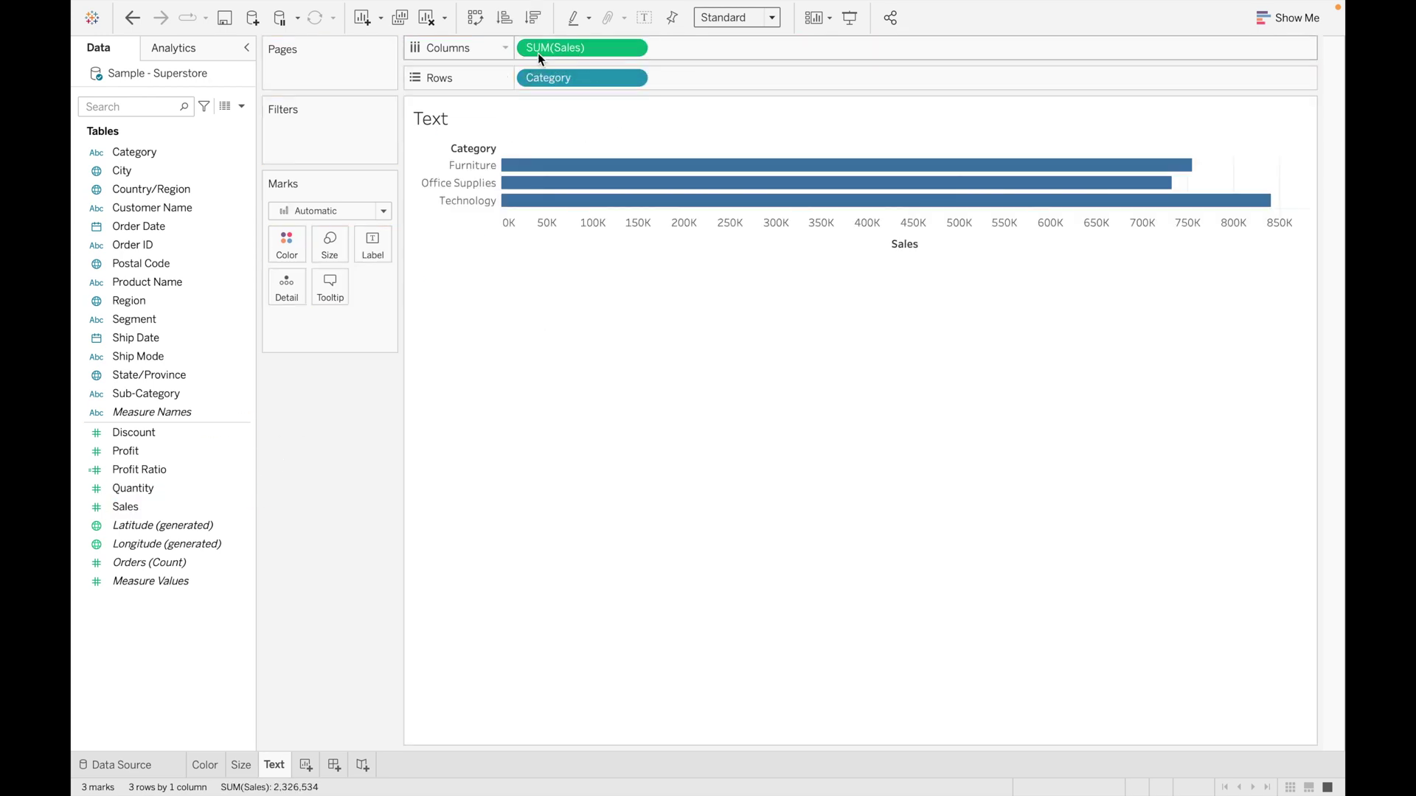
click(477, 19)
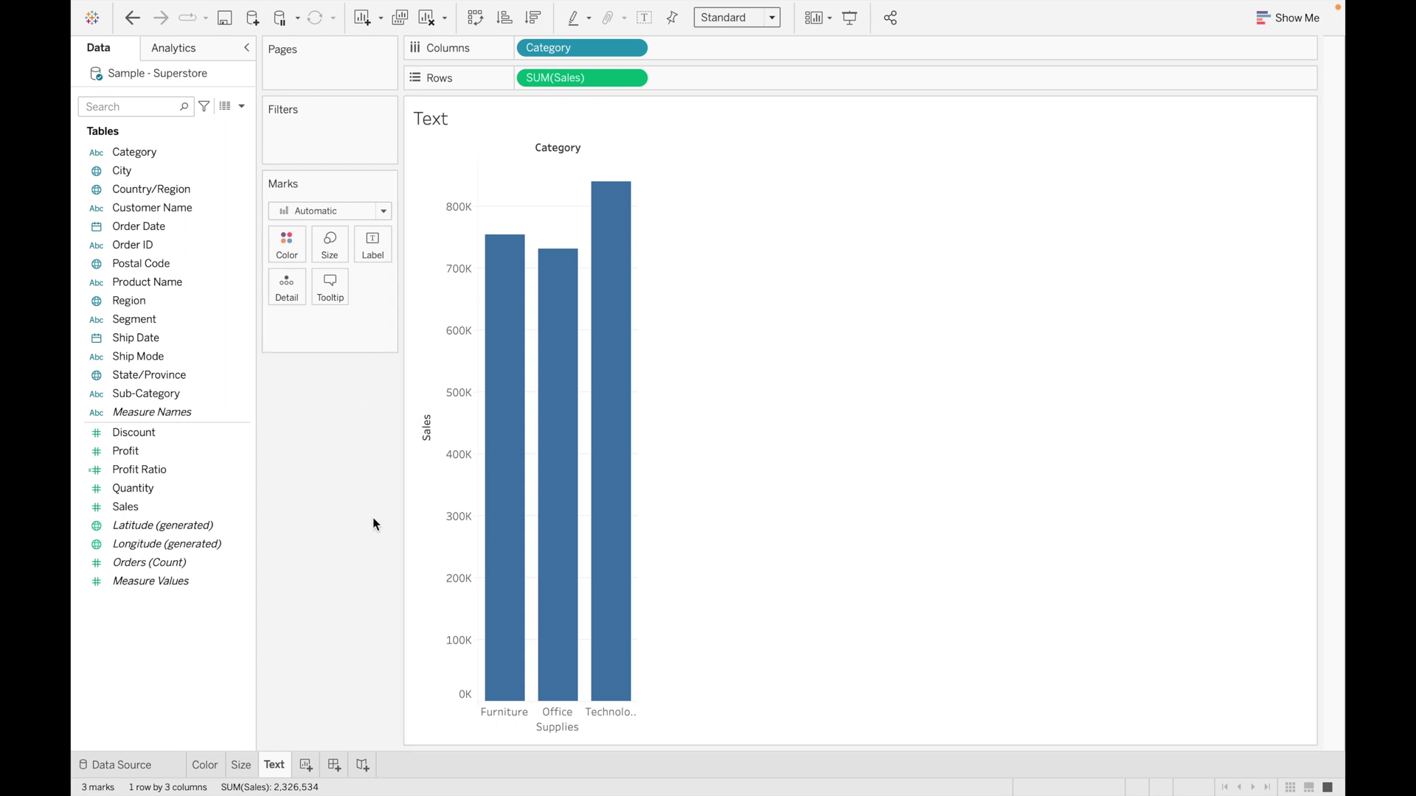
Turn on mark labels for the Category bars
mouse_move(487, 498)
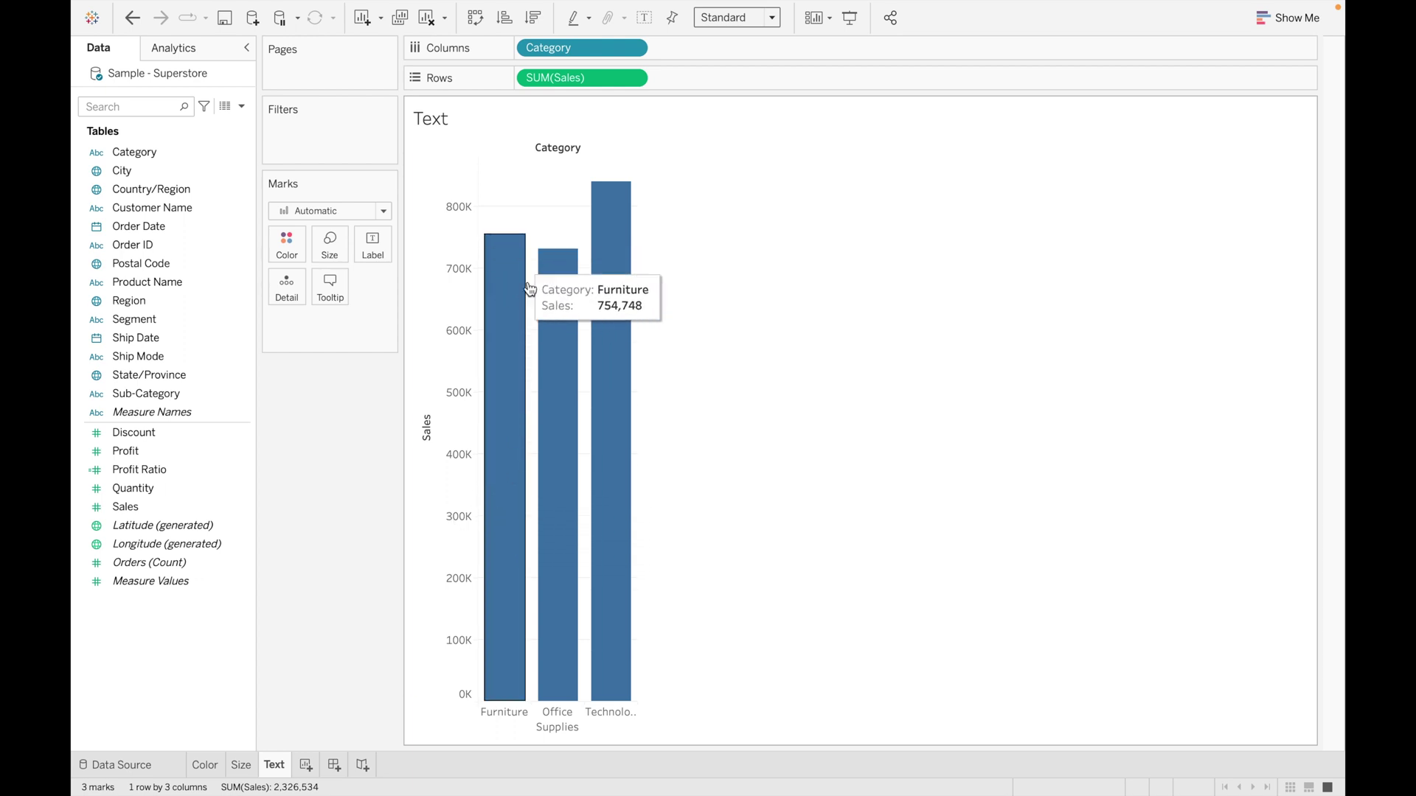
click(375, 249)
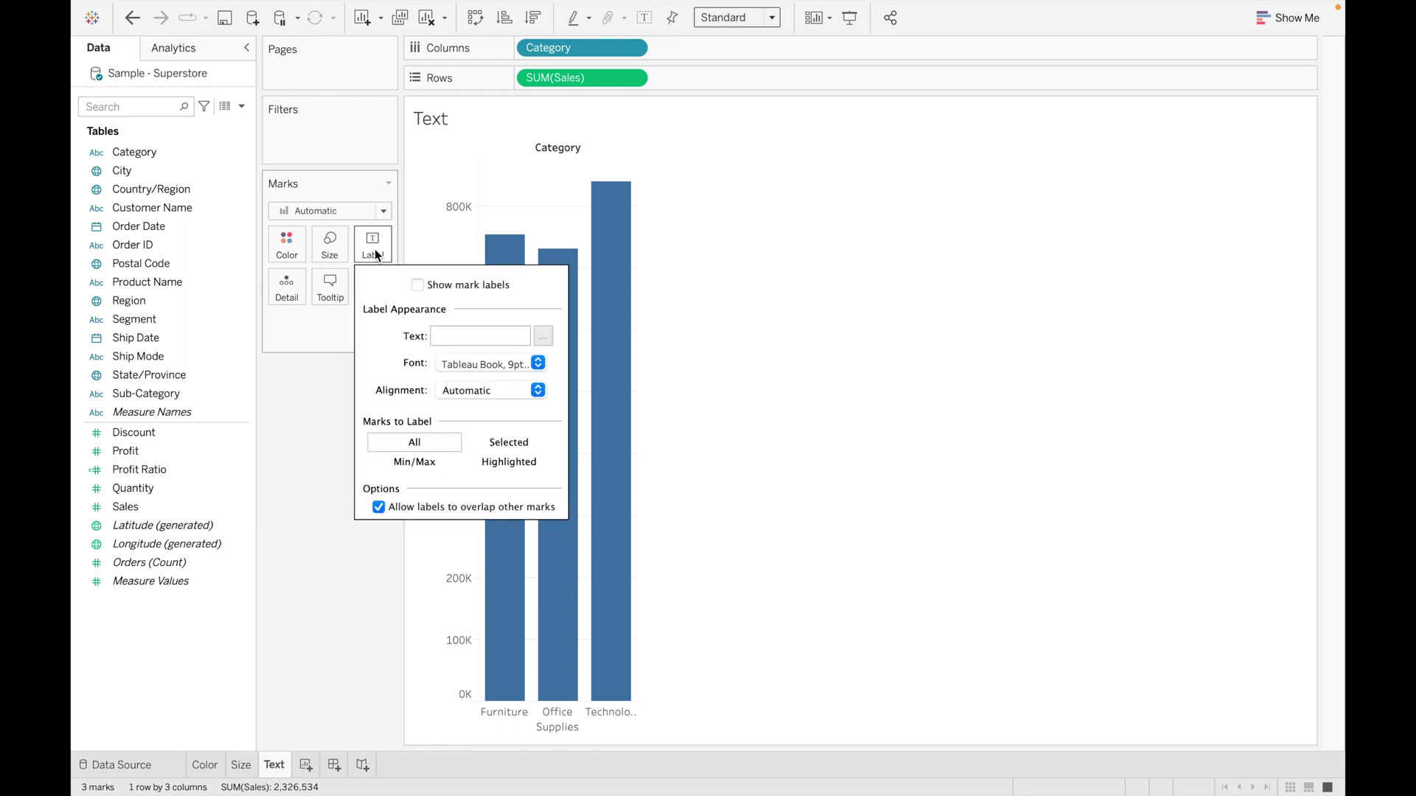
click(418, 286)
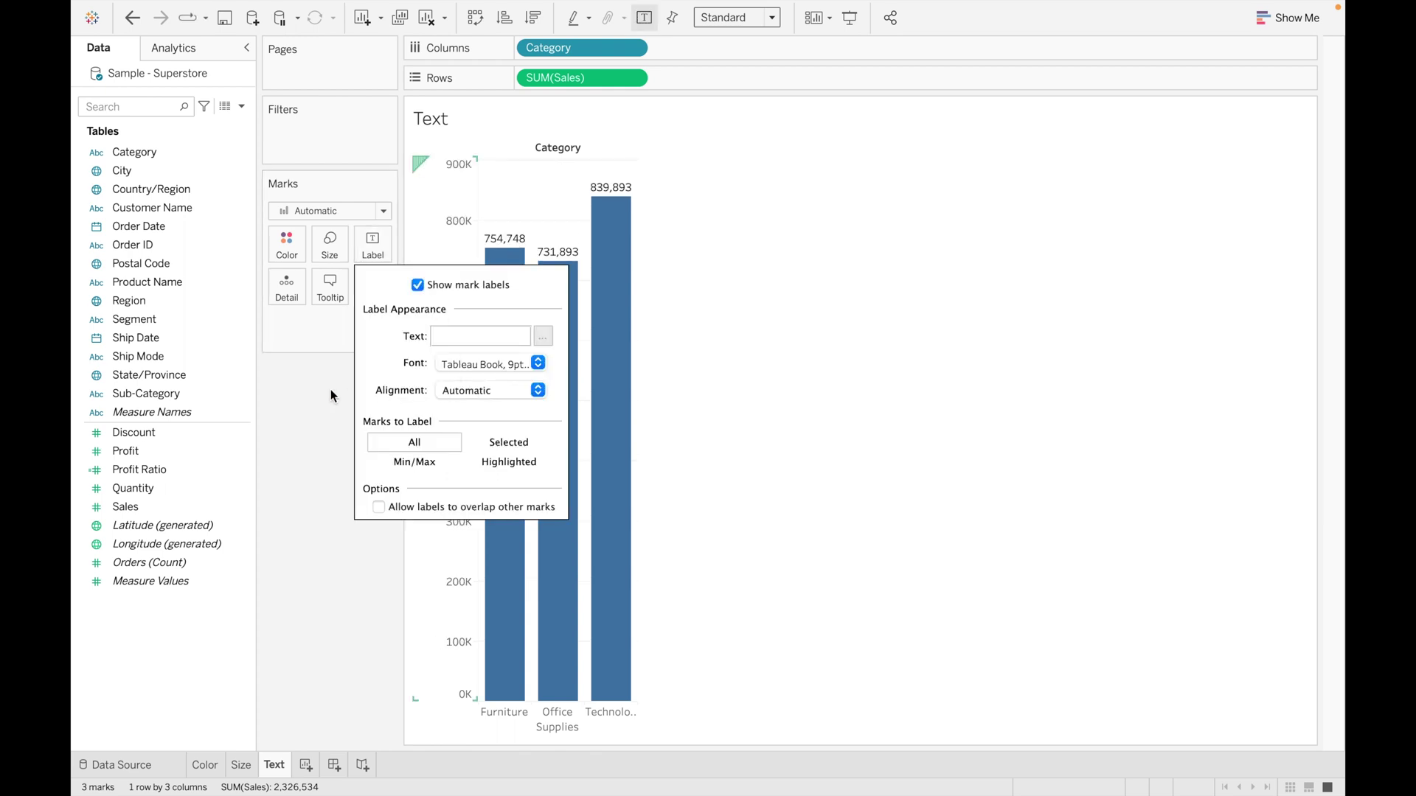
click(301, 404)
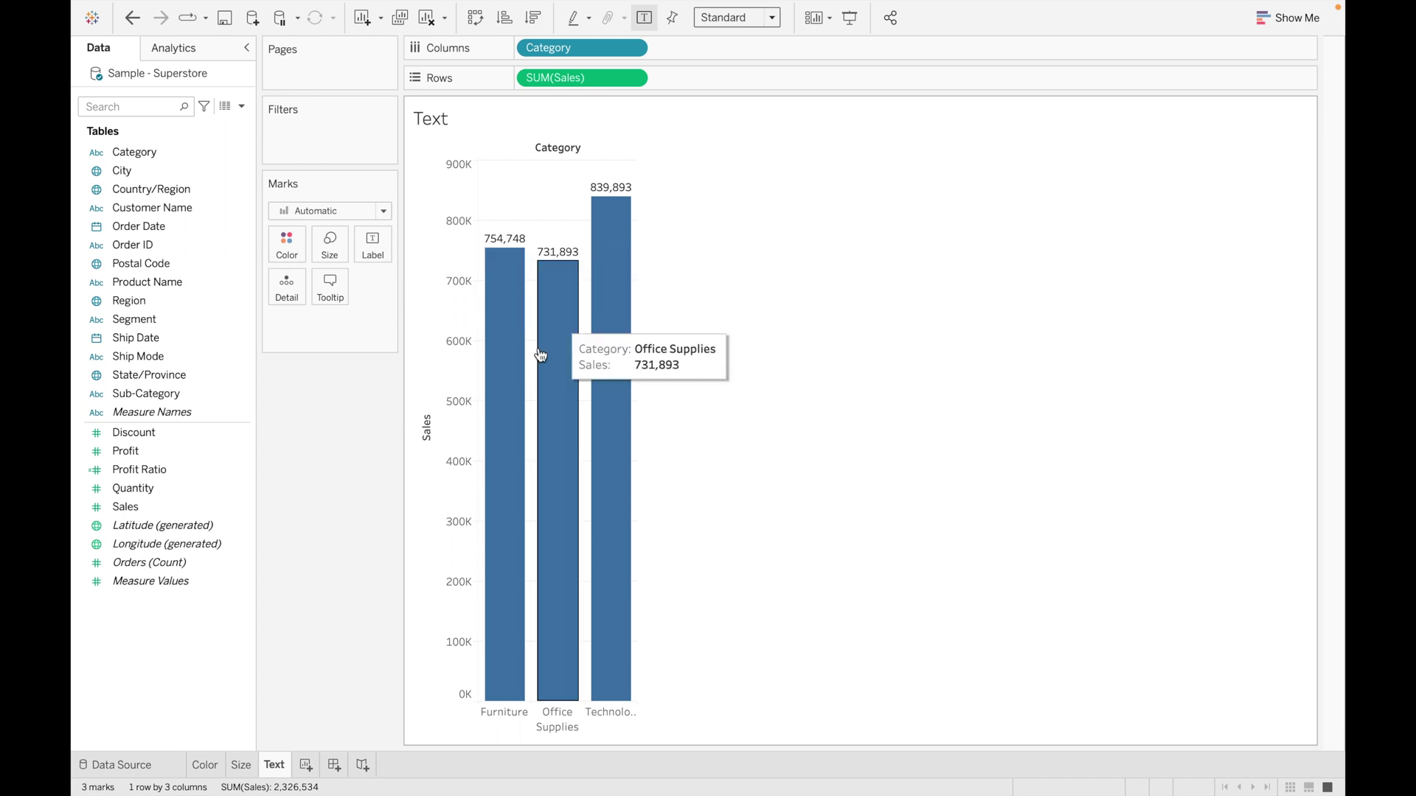
click(228, 393)
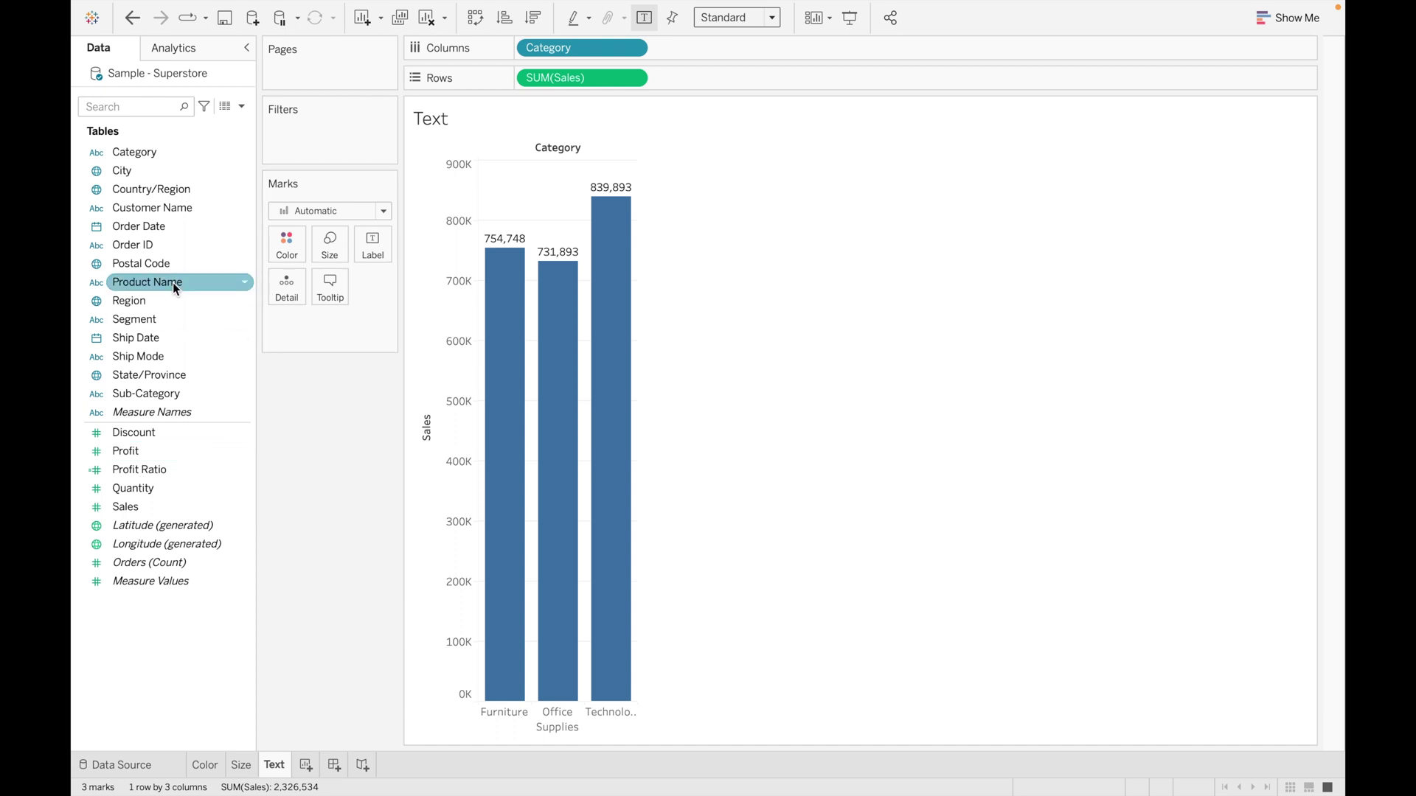
Turn the mark labels on the Category bars off again
click(367, 243)
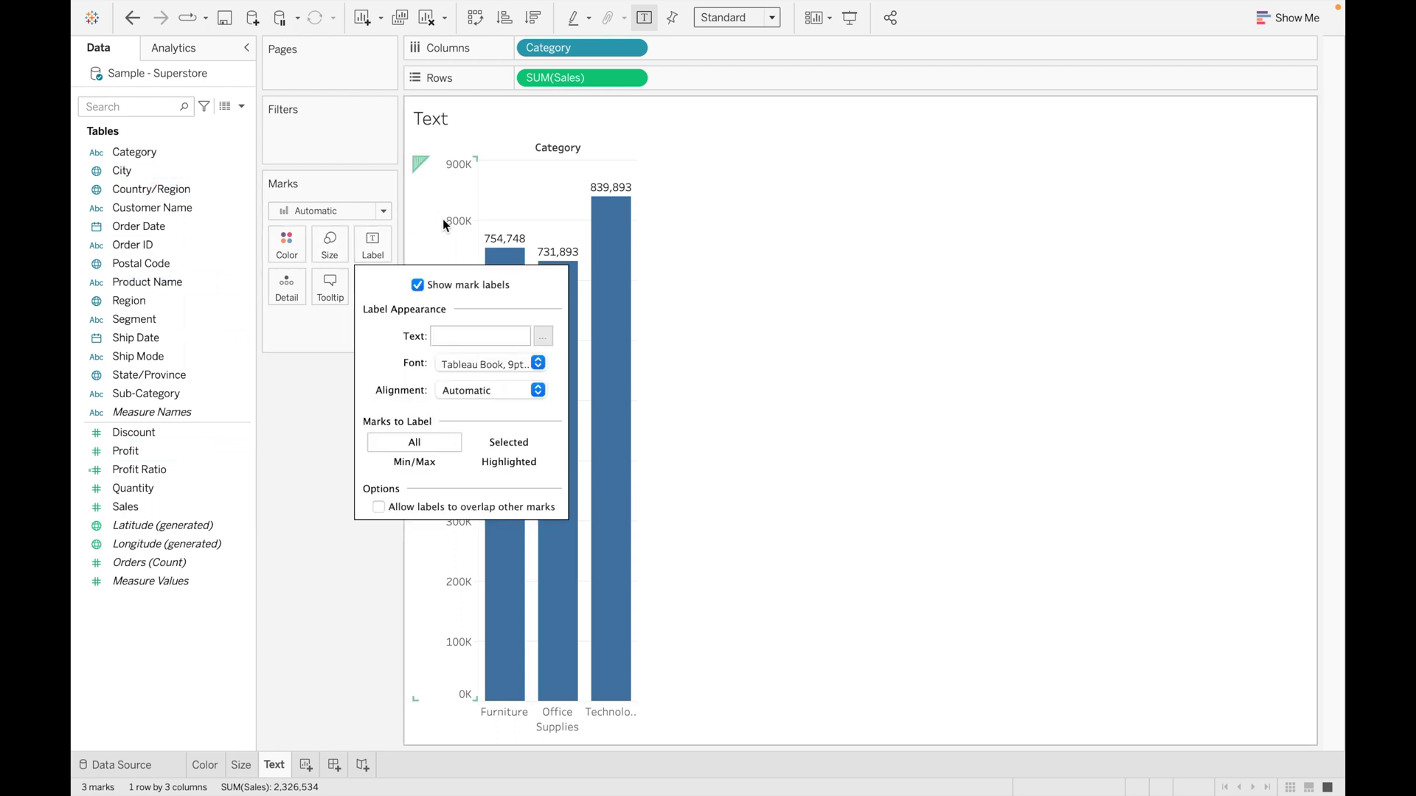
click(417, 285)
click(316, 370)
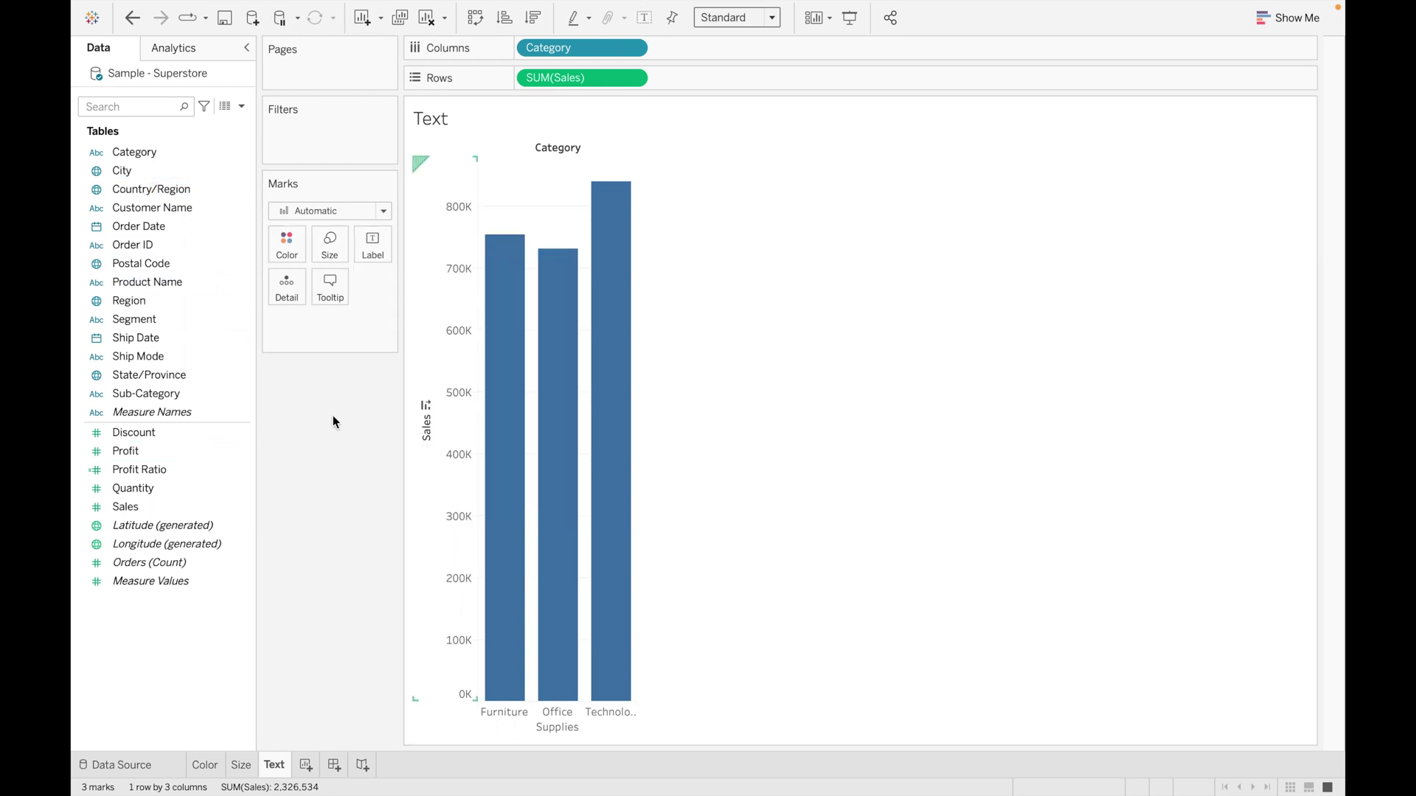
Label the bars with Sales and add the prefix "Sales: " before the field in the label text
drag(156, 504, 374, 242)
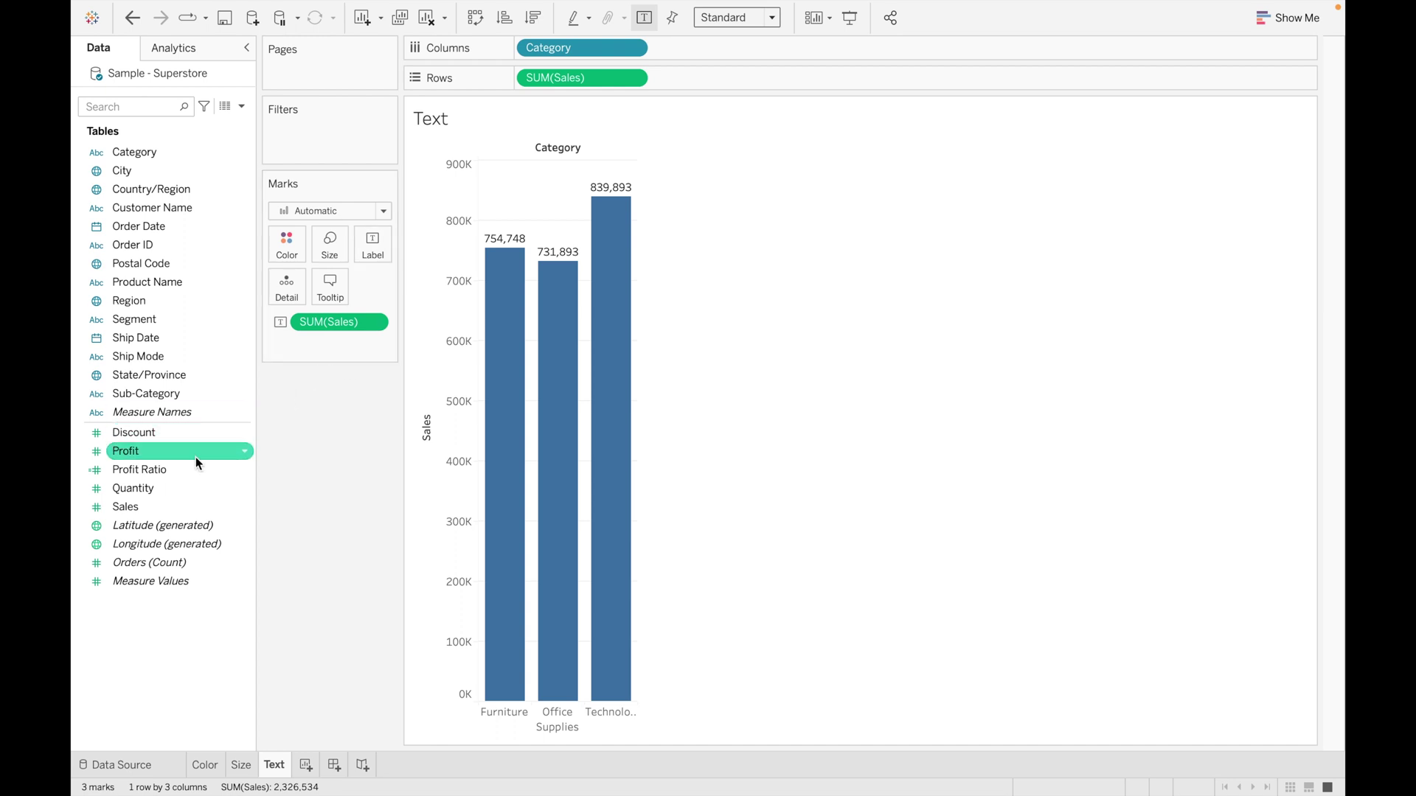
click(374, 251)
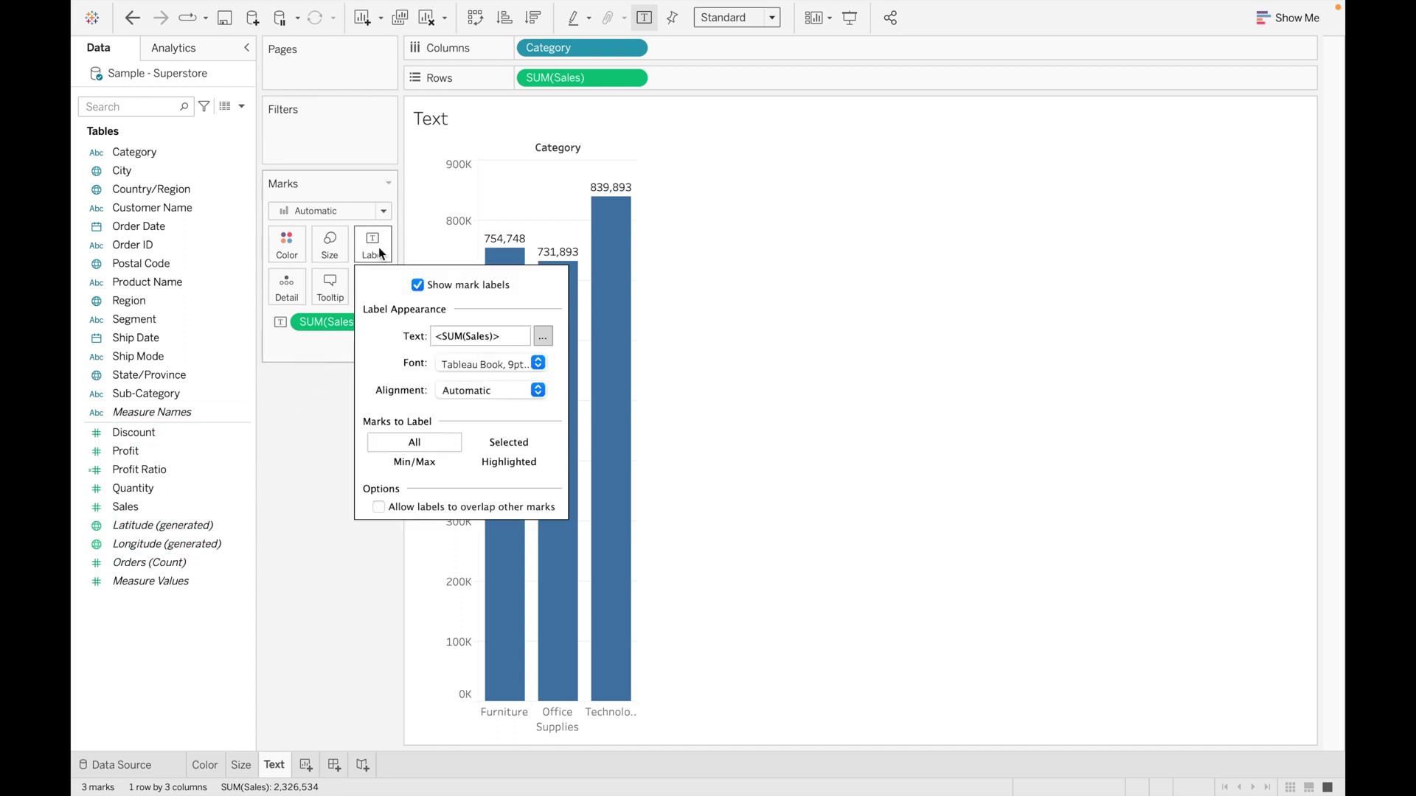
click(548, 340)
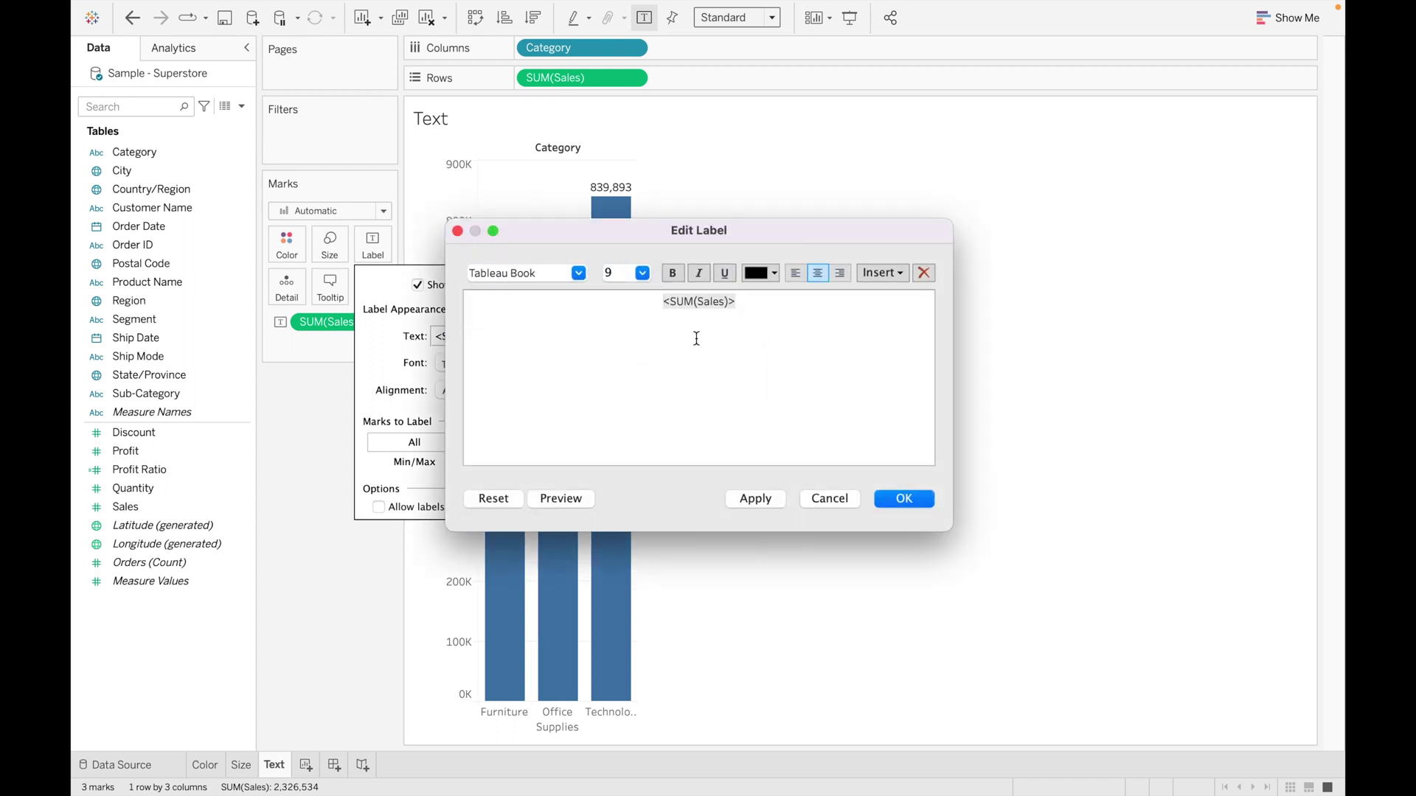
text(C)
text(ales)
text(:)
Format the "Sales: " prefix in the label text as Tableau Light, size 12
key(shift+Left)
key(shift+Left)
key(shift+Left)
key(shift+Left)
key(shift+Left)
key(shift+Left)
key(shift+Left)
click(580, 274)
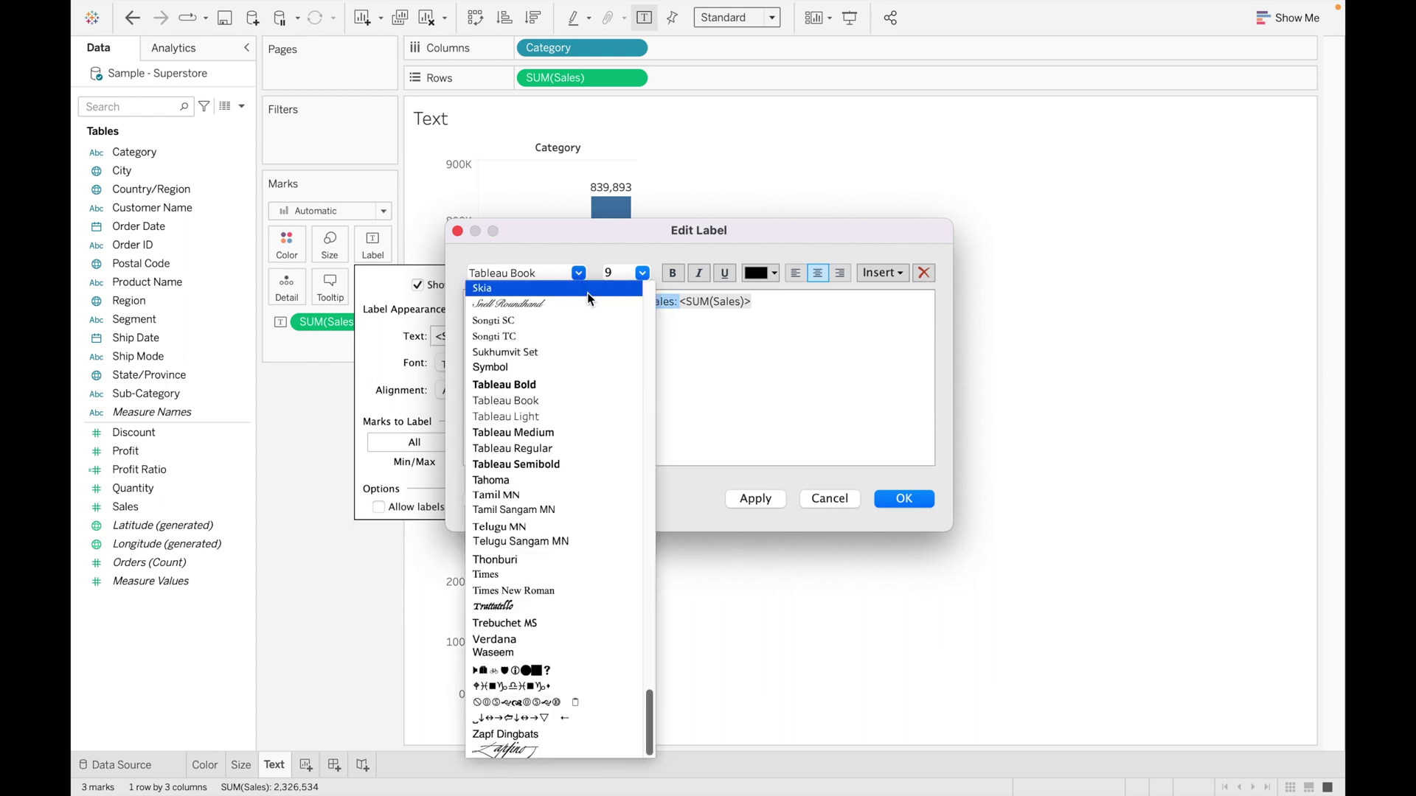
click(532, 415)
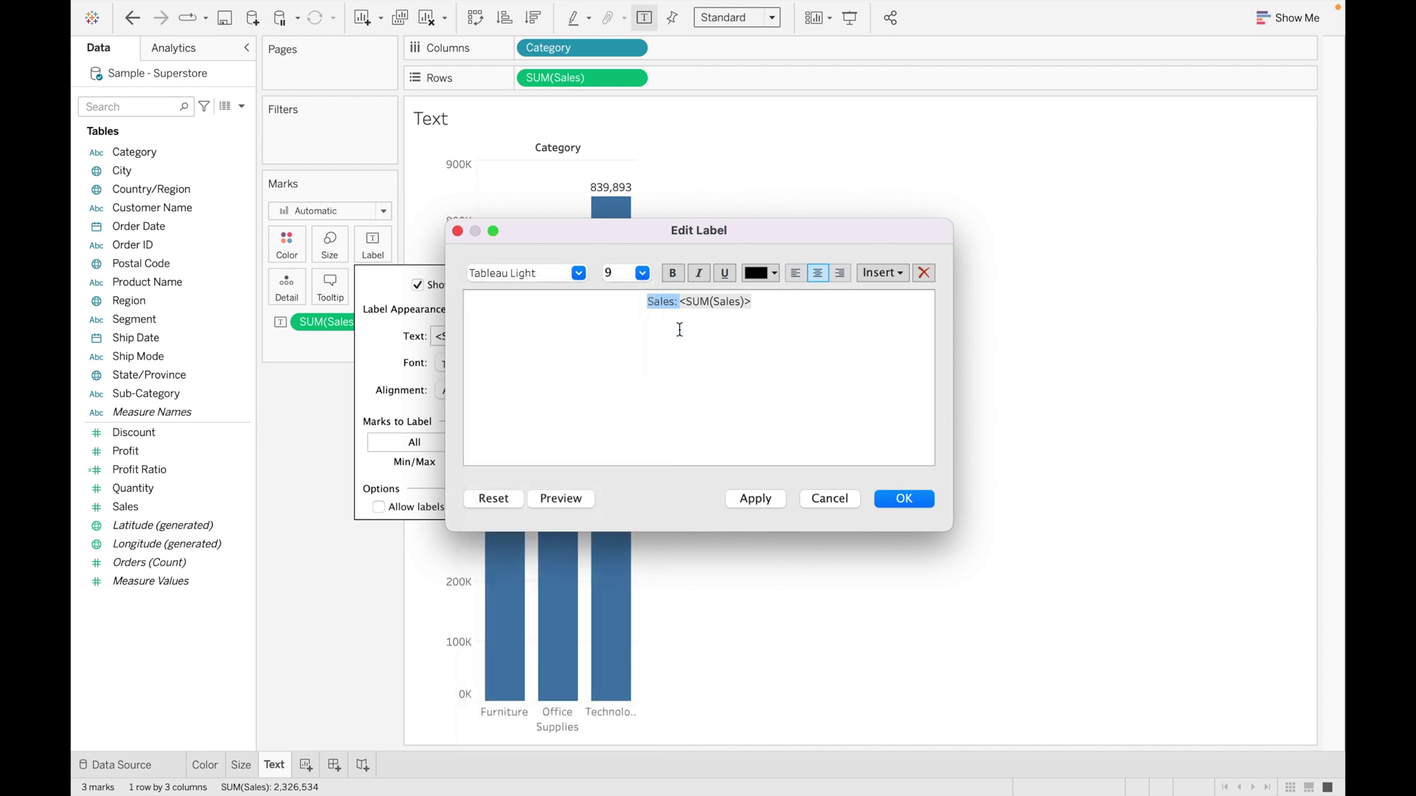
click(643, 274)
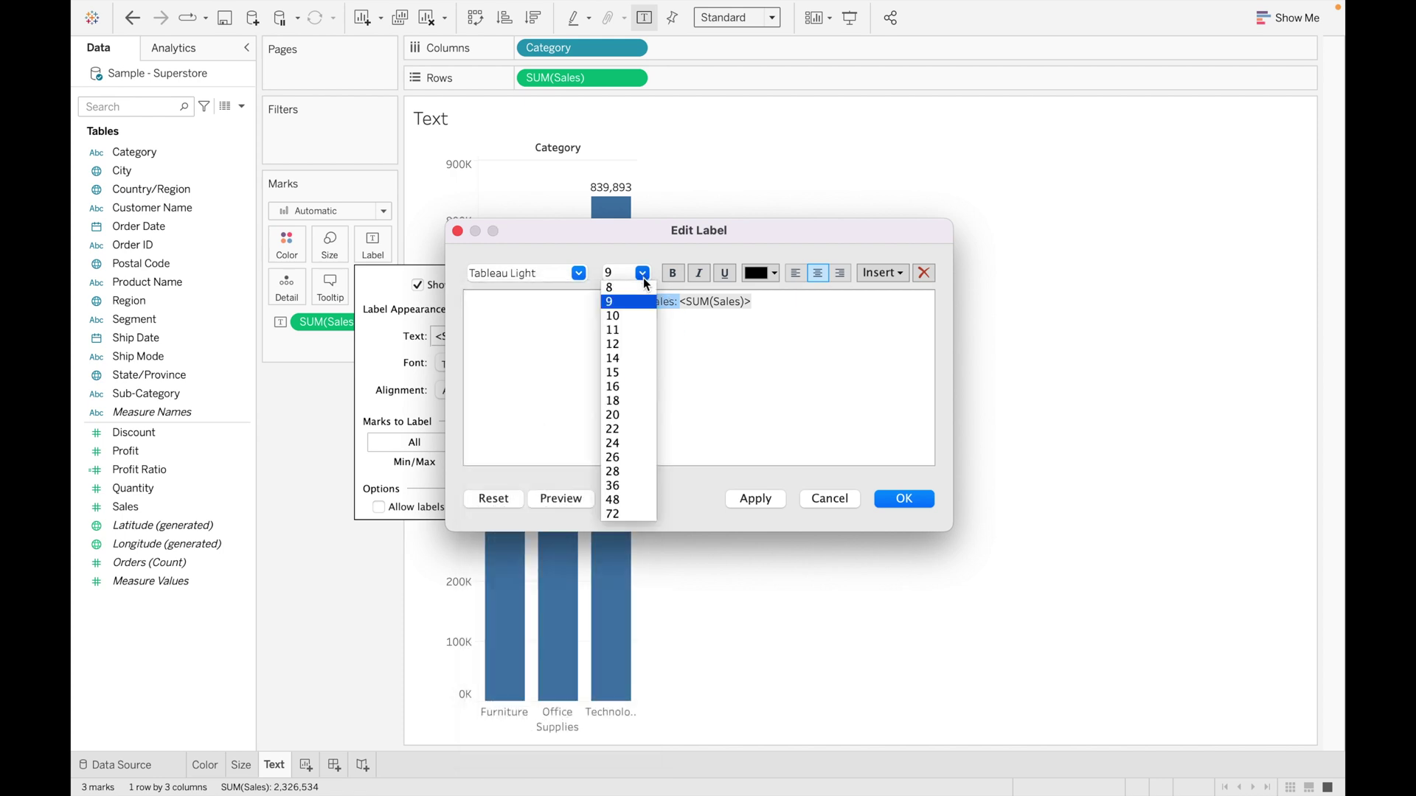
click(630, 341)
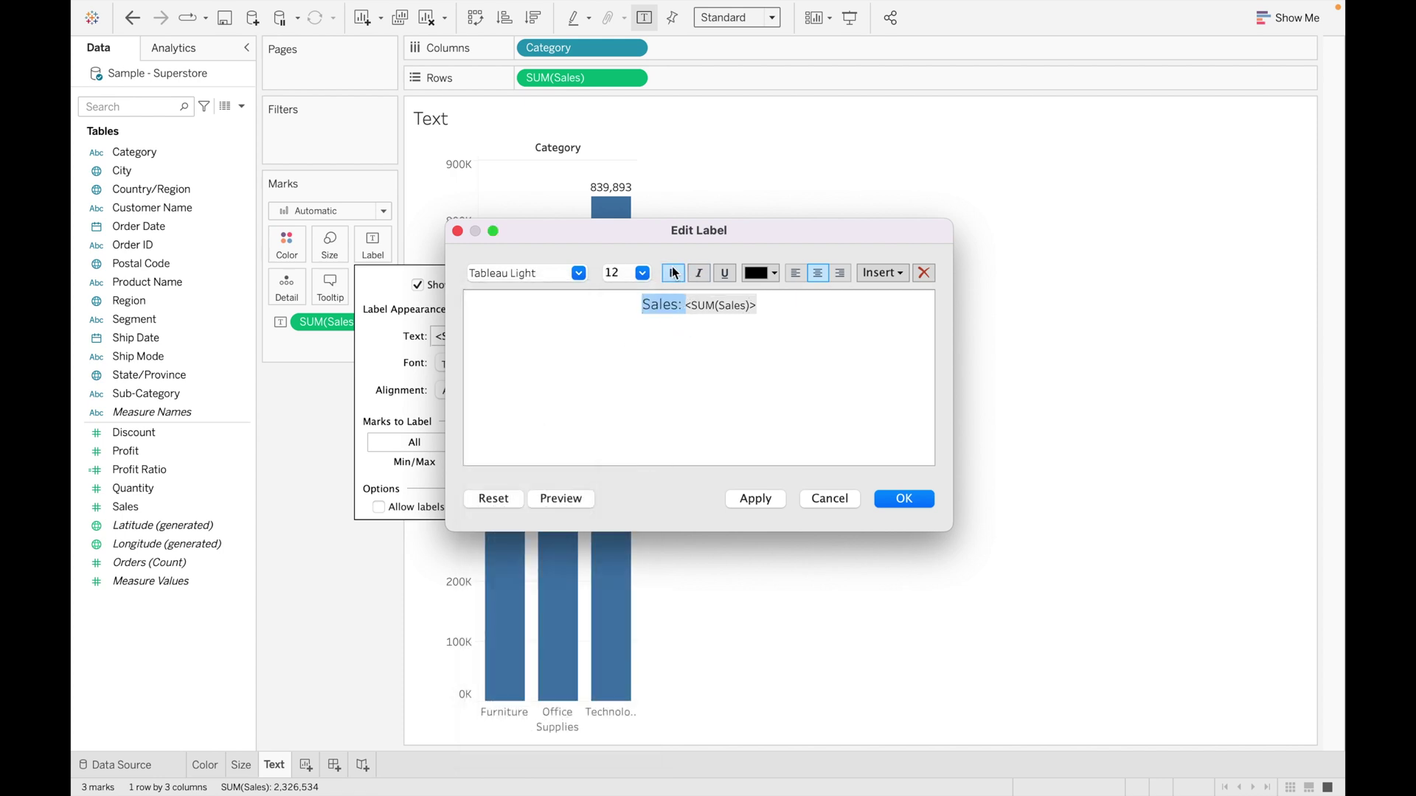
click(760, 311)
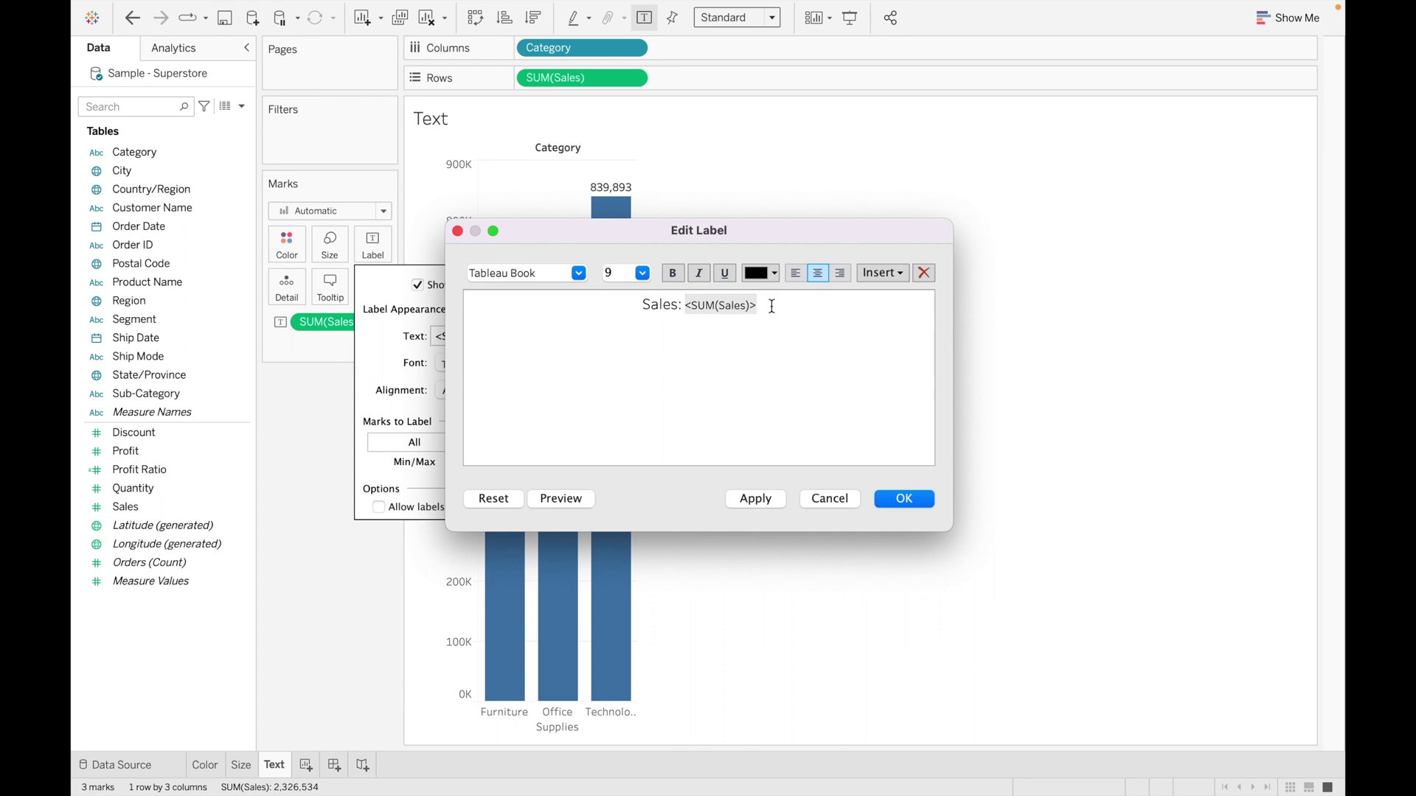
Format the SUM(Sales) value in the label text as orange, size 15, and apply the label changes
double_click(745, 304)
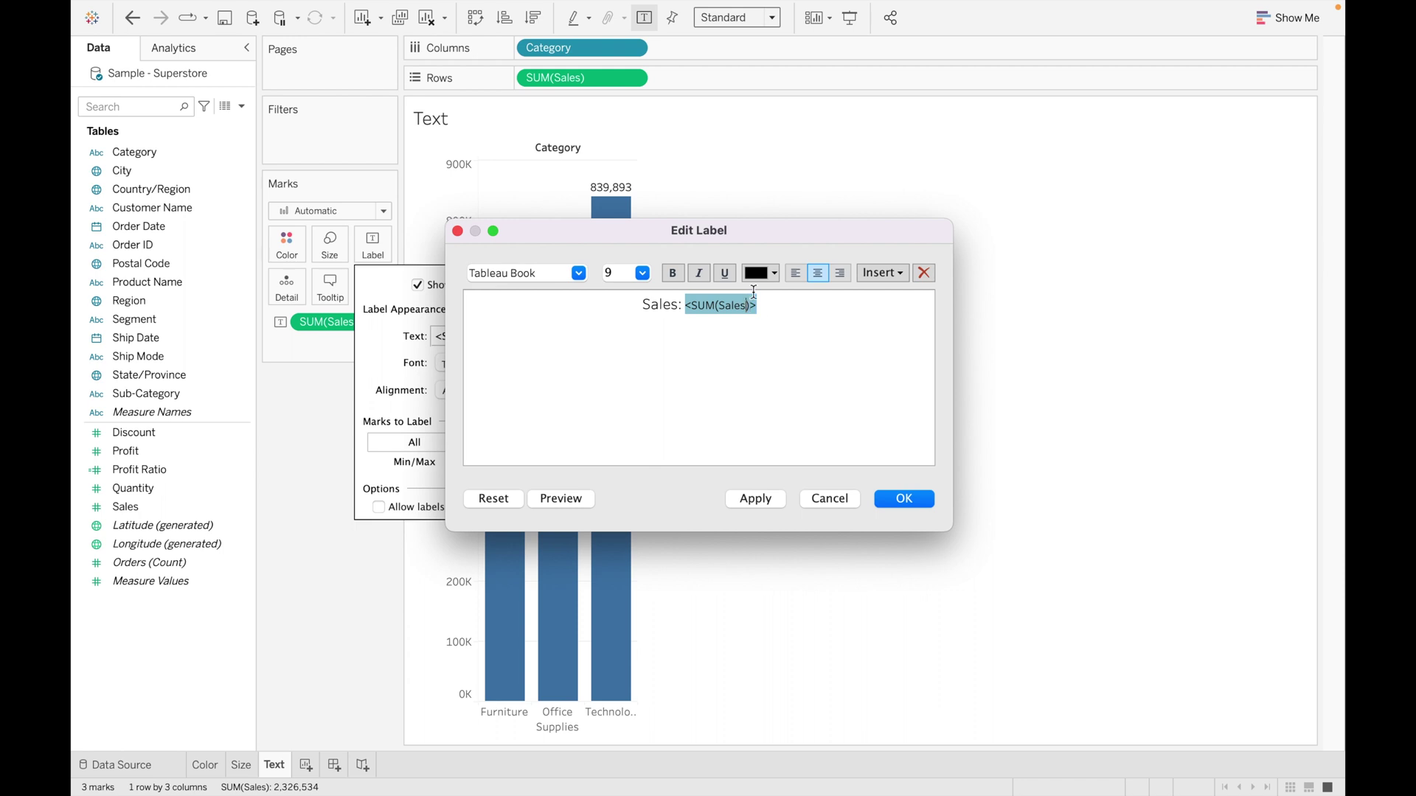
click(774, 274)
click(789, 292)
click(643, 273)
click(639, 373)
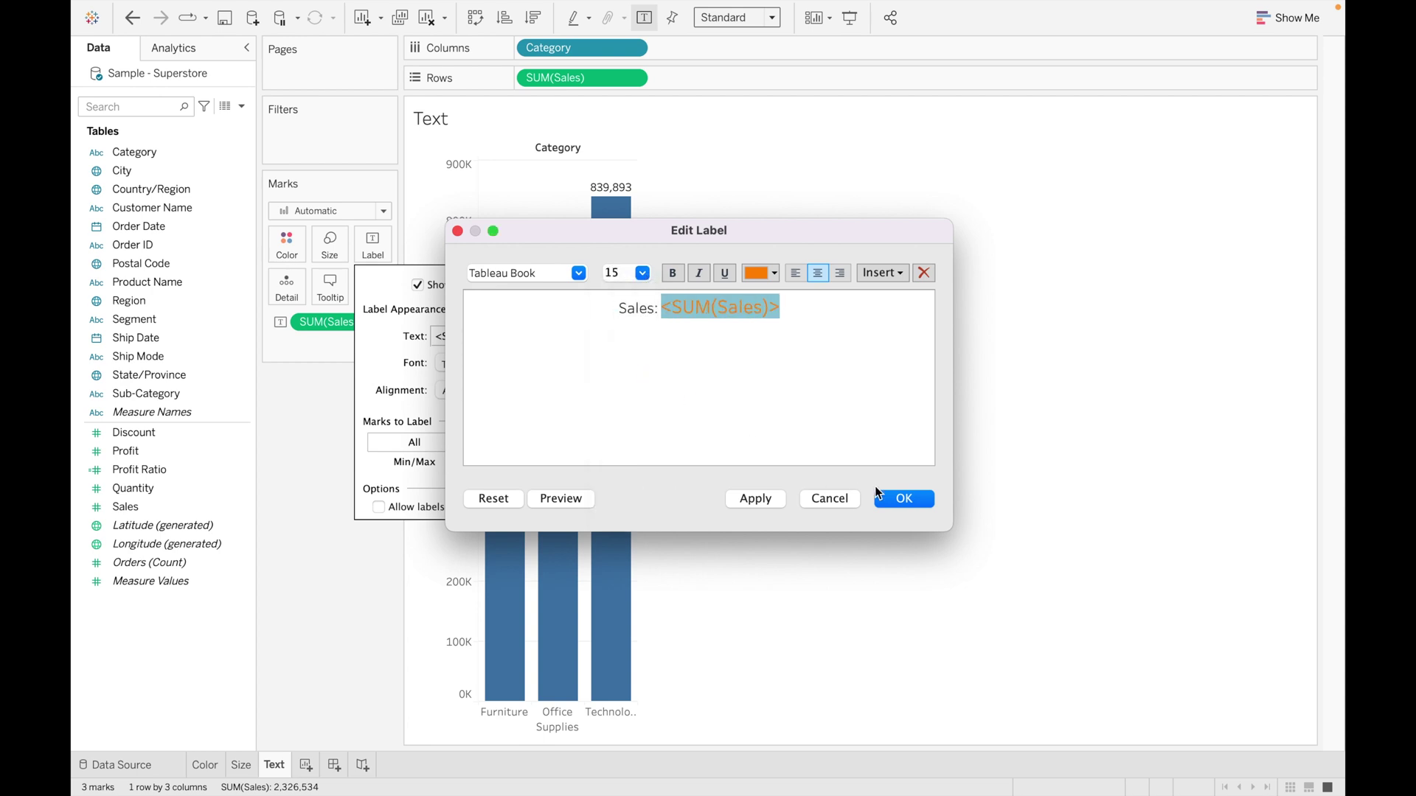
click(912, 500)
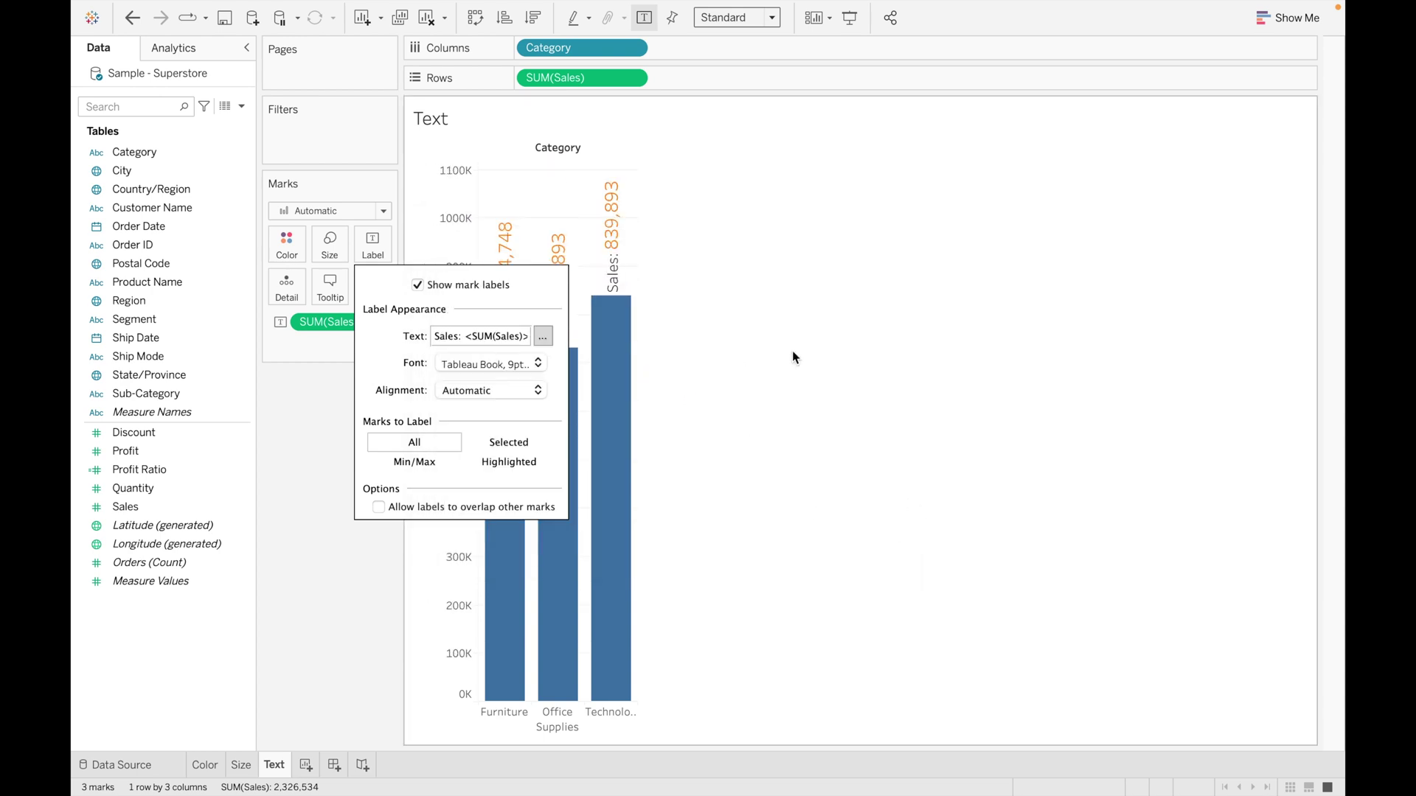
click(317, 490)
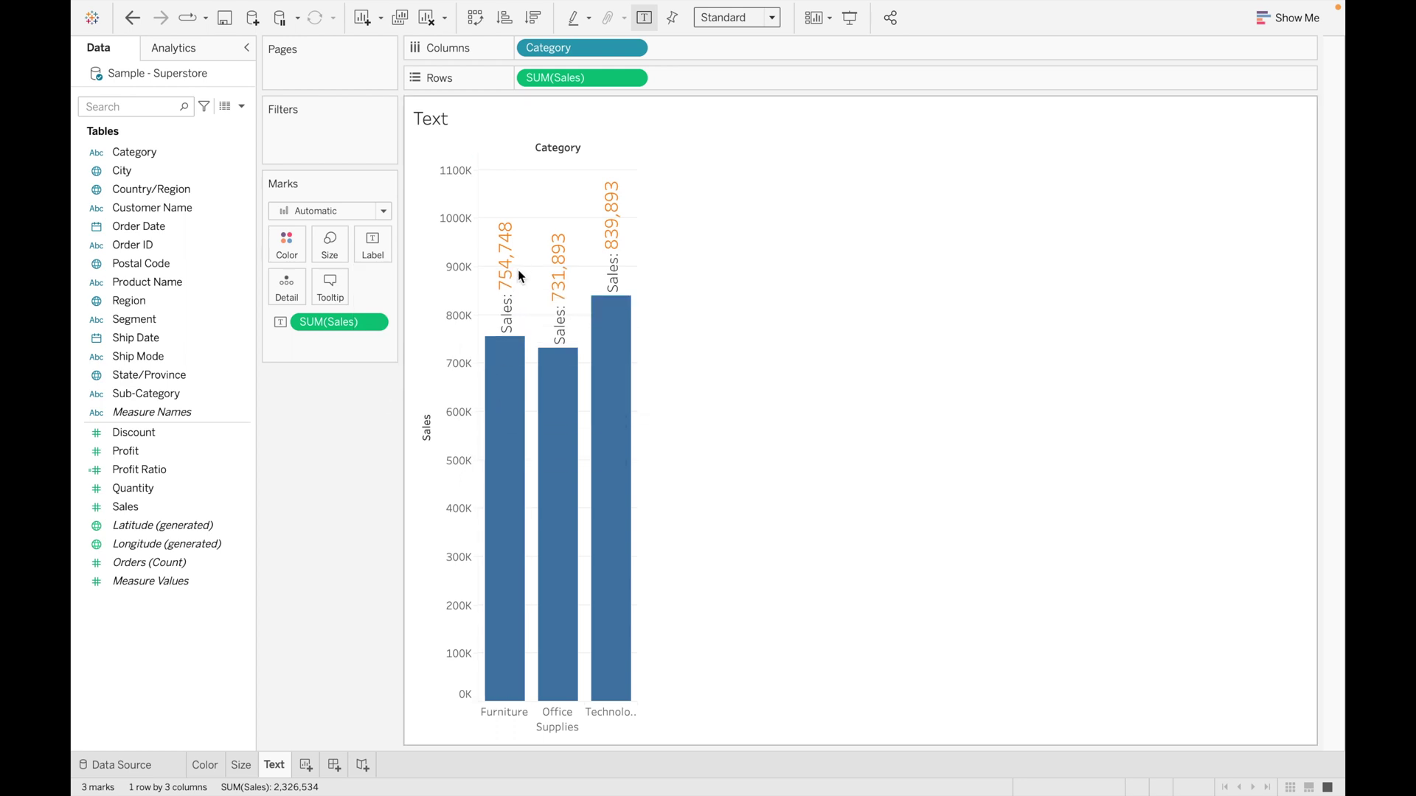
Try left and center horizontal alignment for the mark labels
click(371, 243)
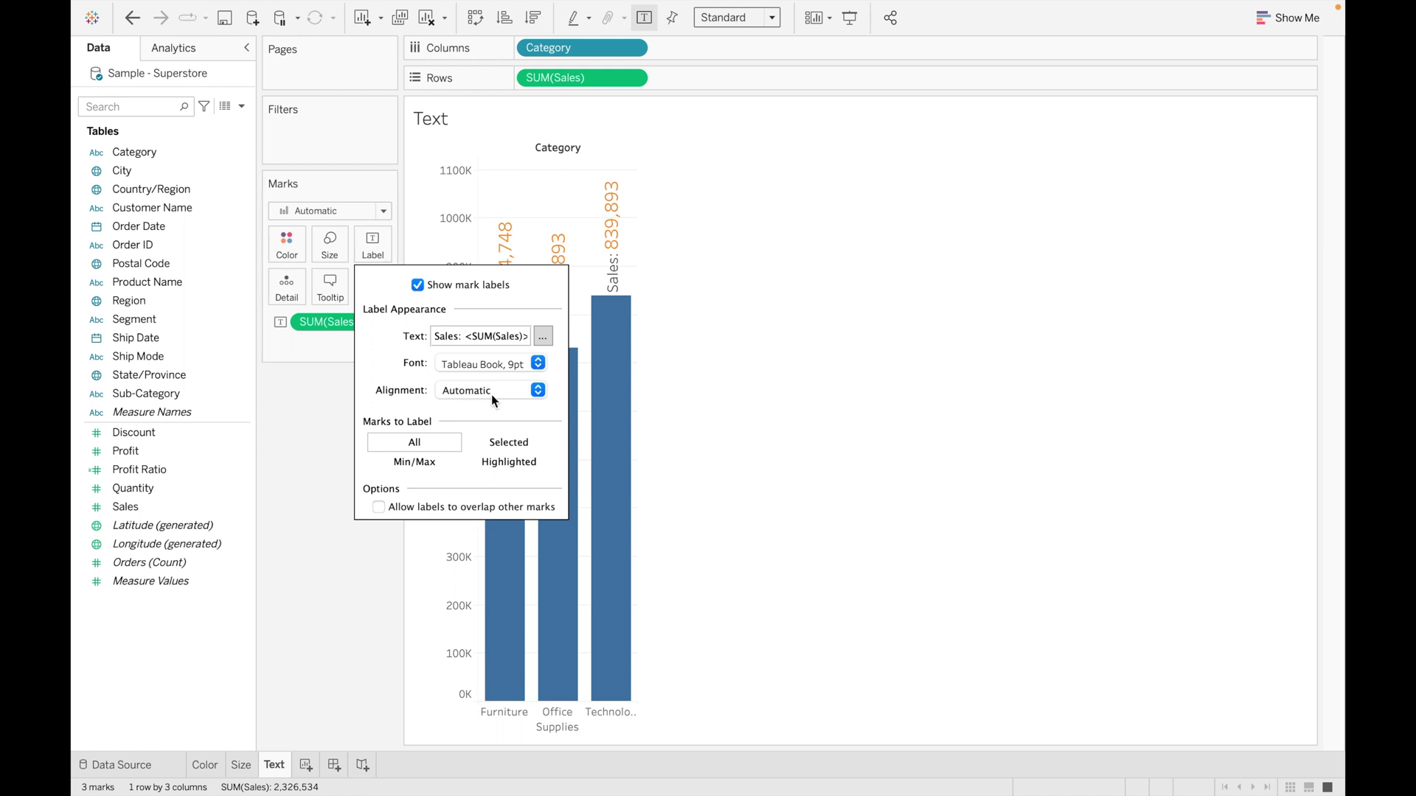
click(537, 391)
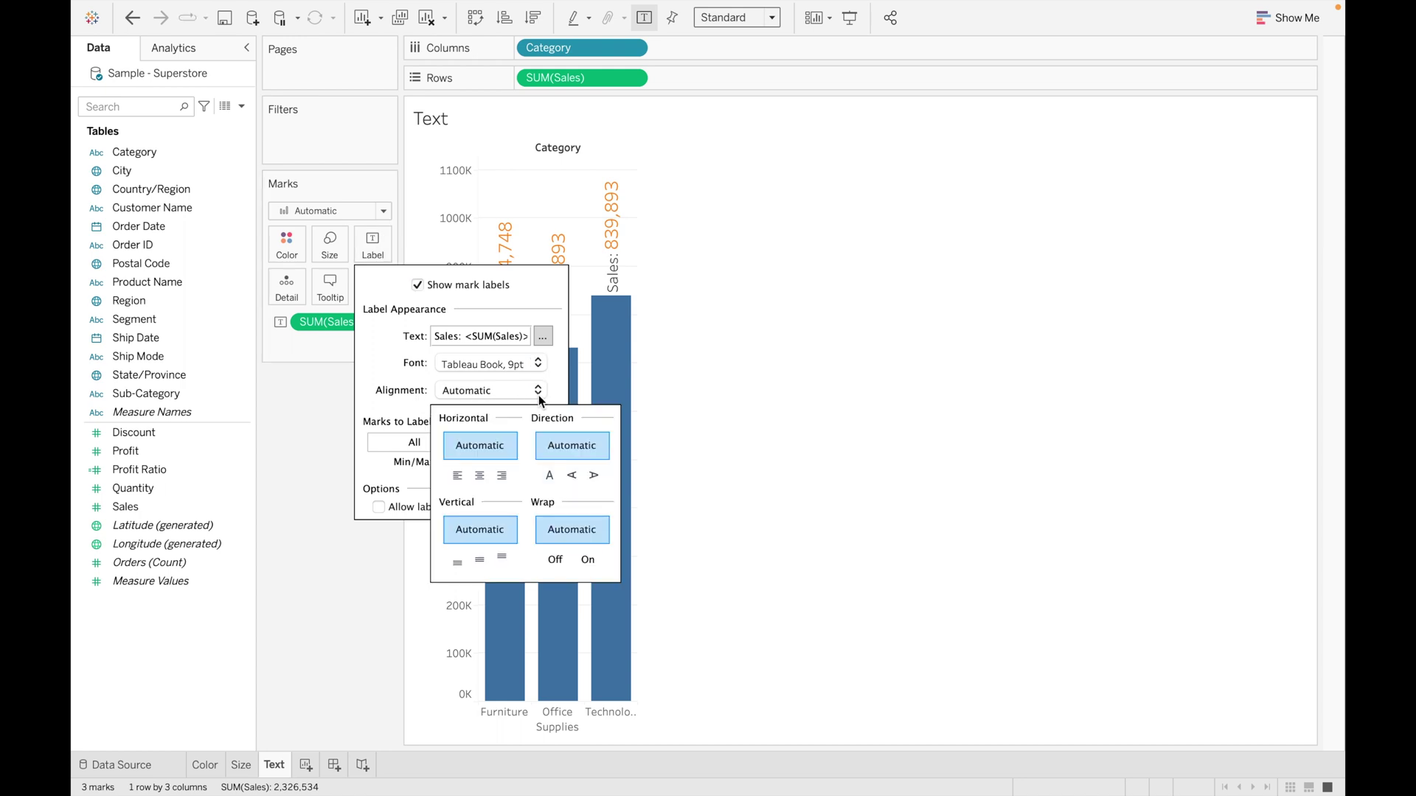
click(457, 477)
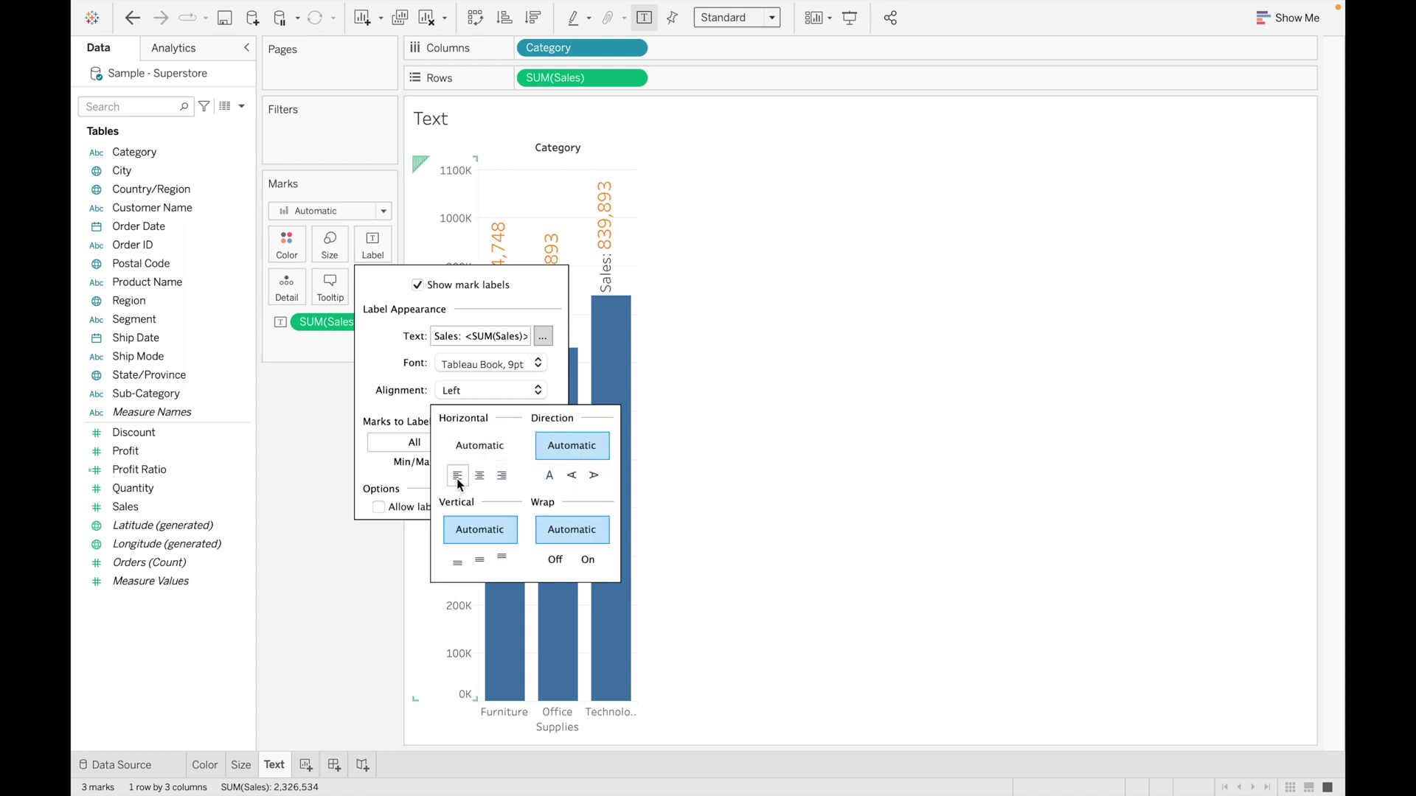
click(480, 477)
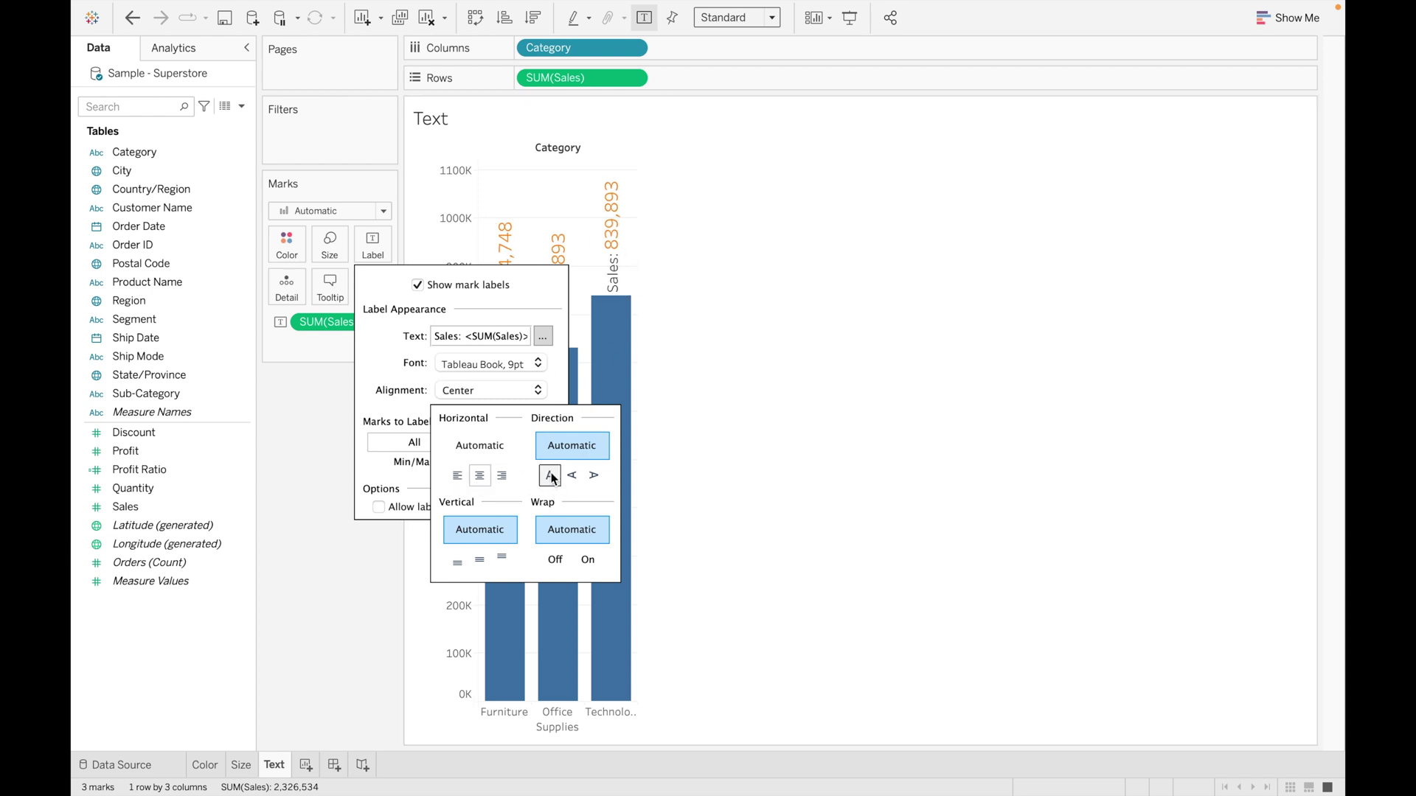
Try the upward, downward and horizontal text directions for the mark labels, finishing with text rotated downward
click(574, 476)
click(594, 476)
click(574, 476)
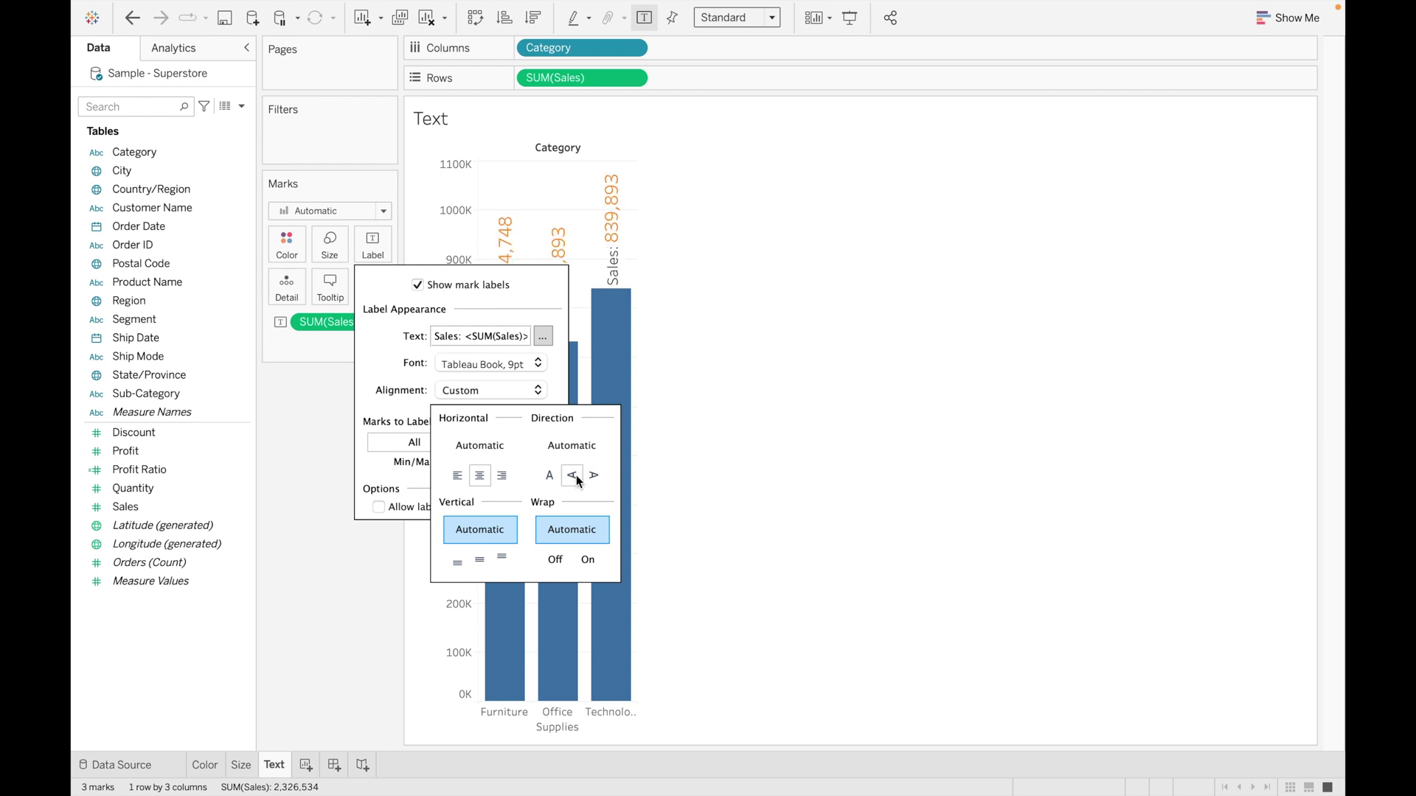
click(553, 478)
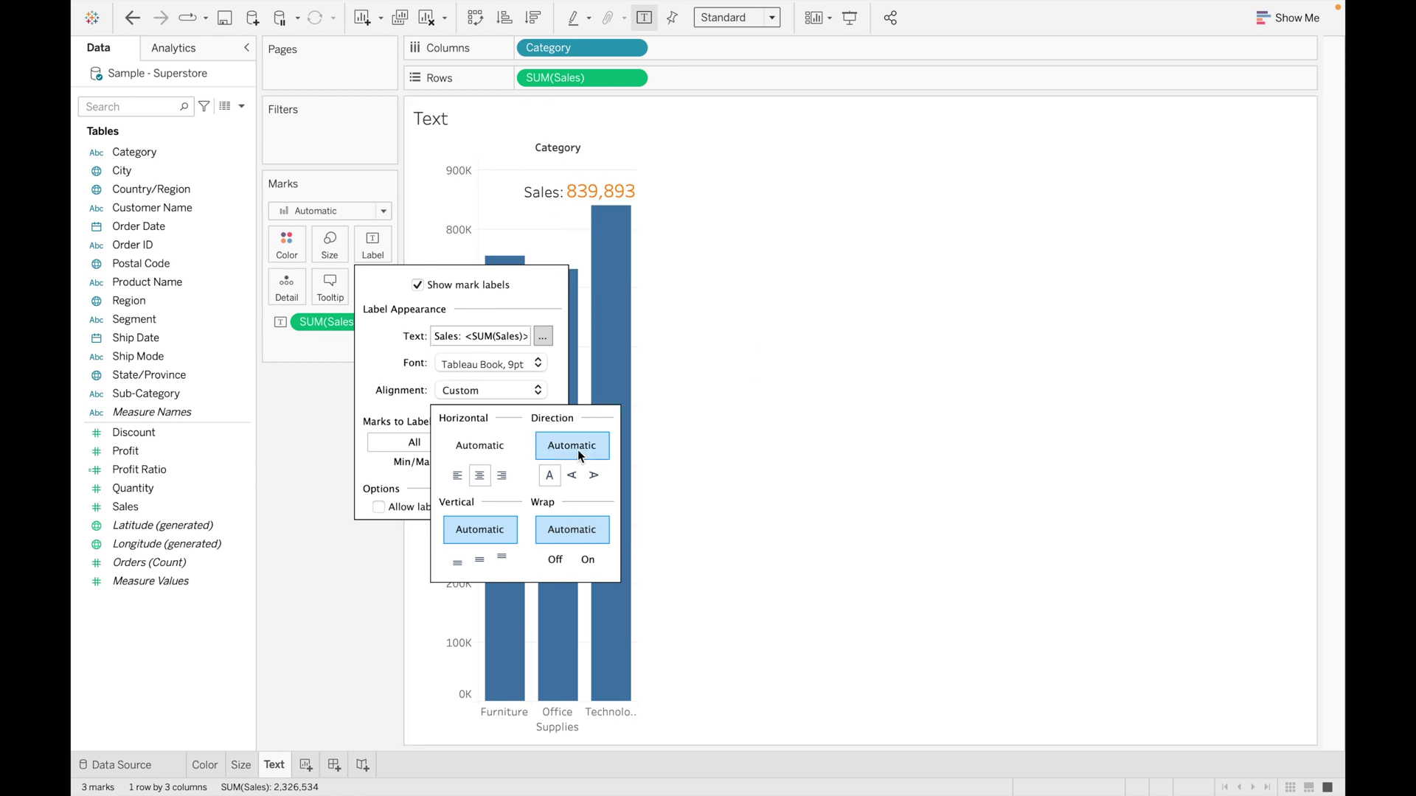
click(574, 477)
click(594, 475)
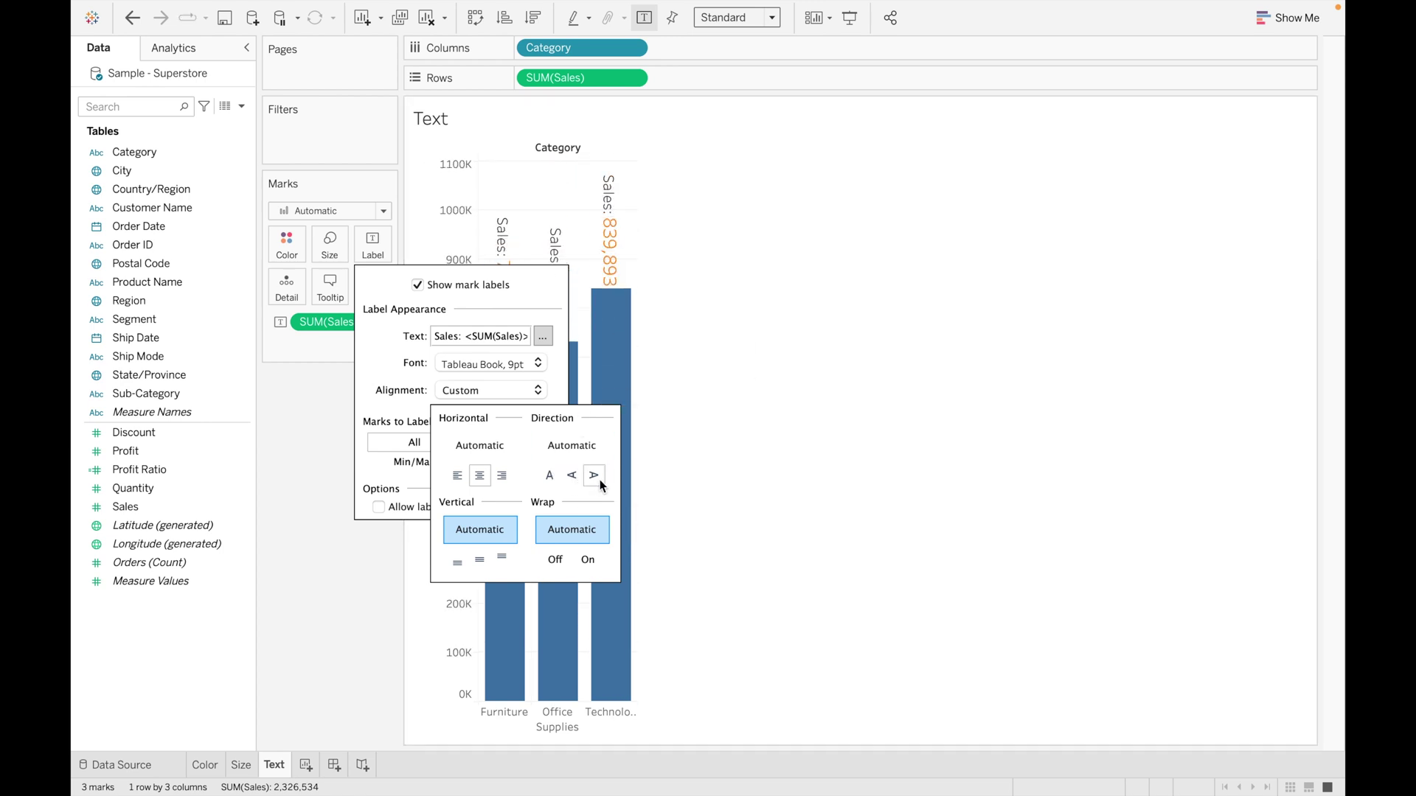
Align the mark labels right horizontally and bottom vertically
click(504, 477)
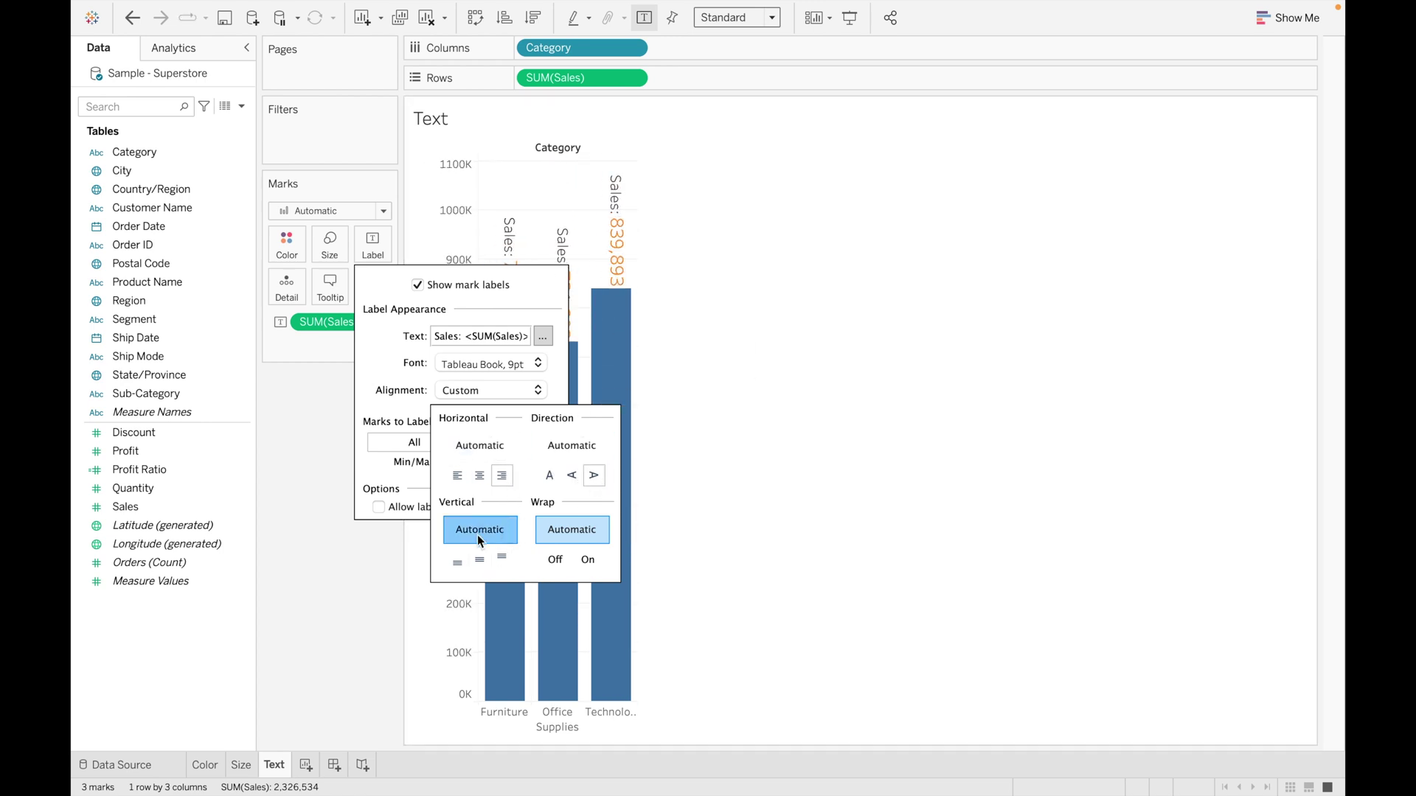
click(457, 567)
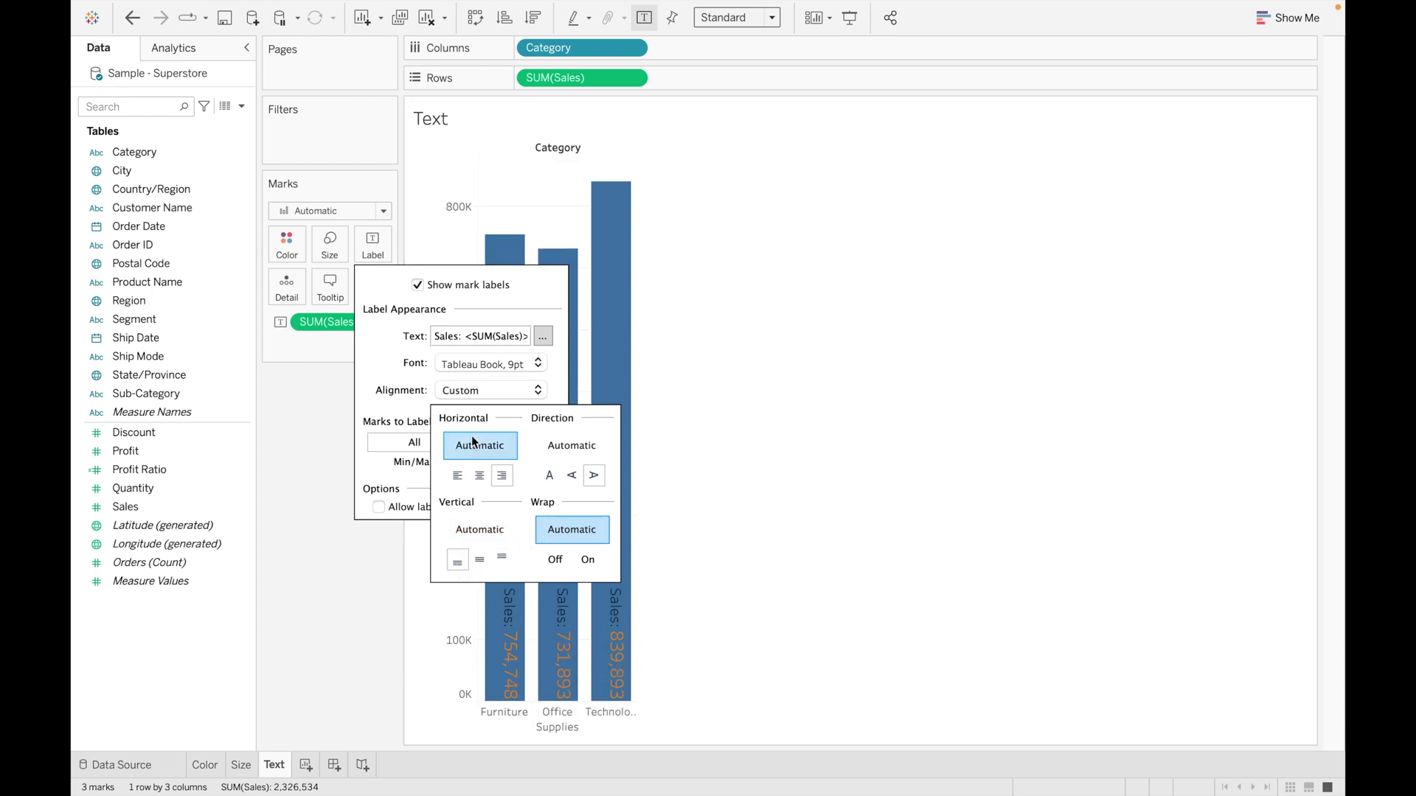
Try the middle vertical alignment for the mark labels and inspect the labels on the bars
click(480, 560)
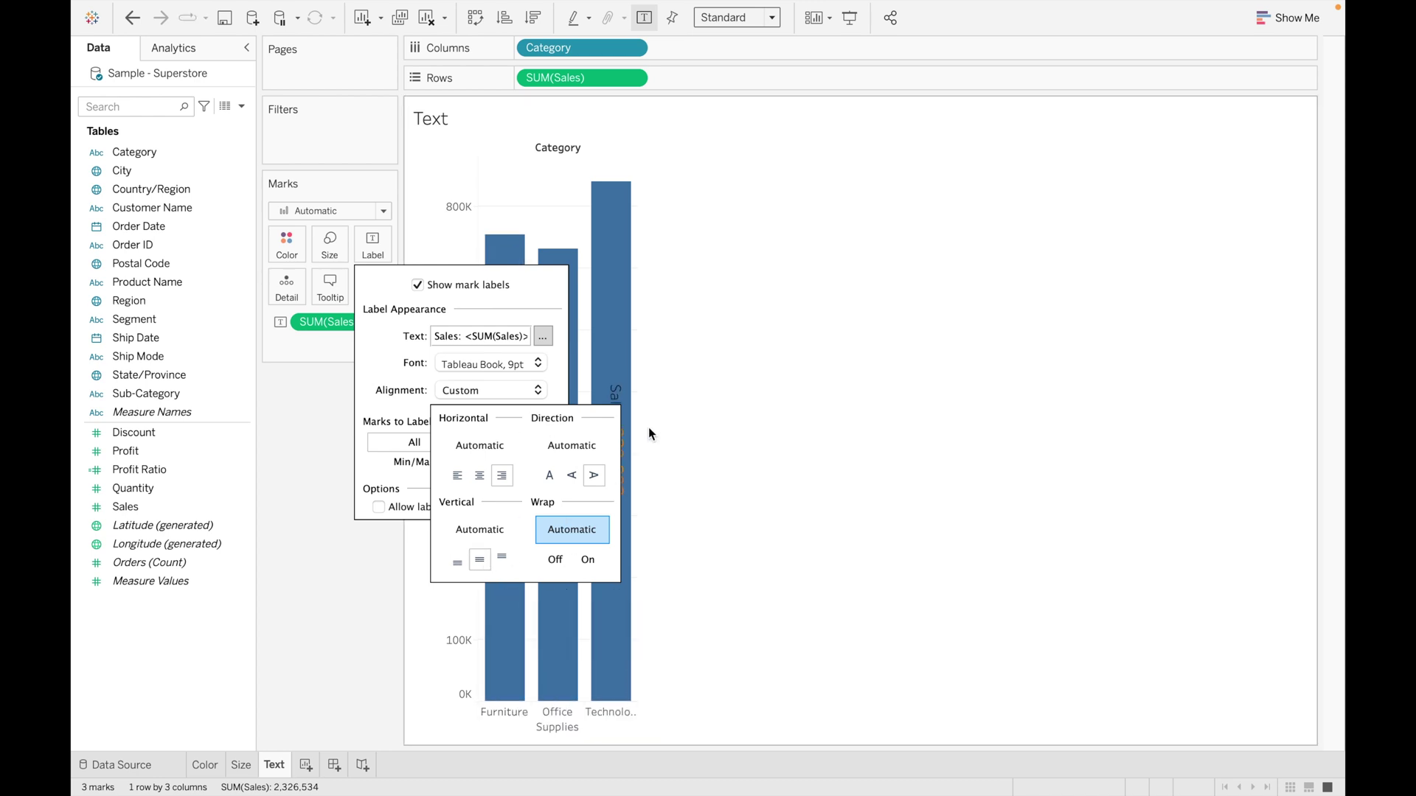
click(612, 424)
click(612, 368)
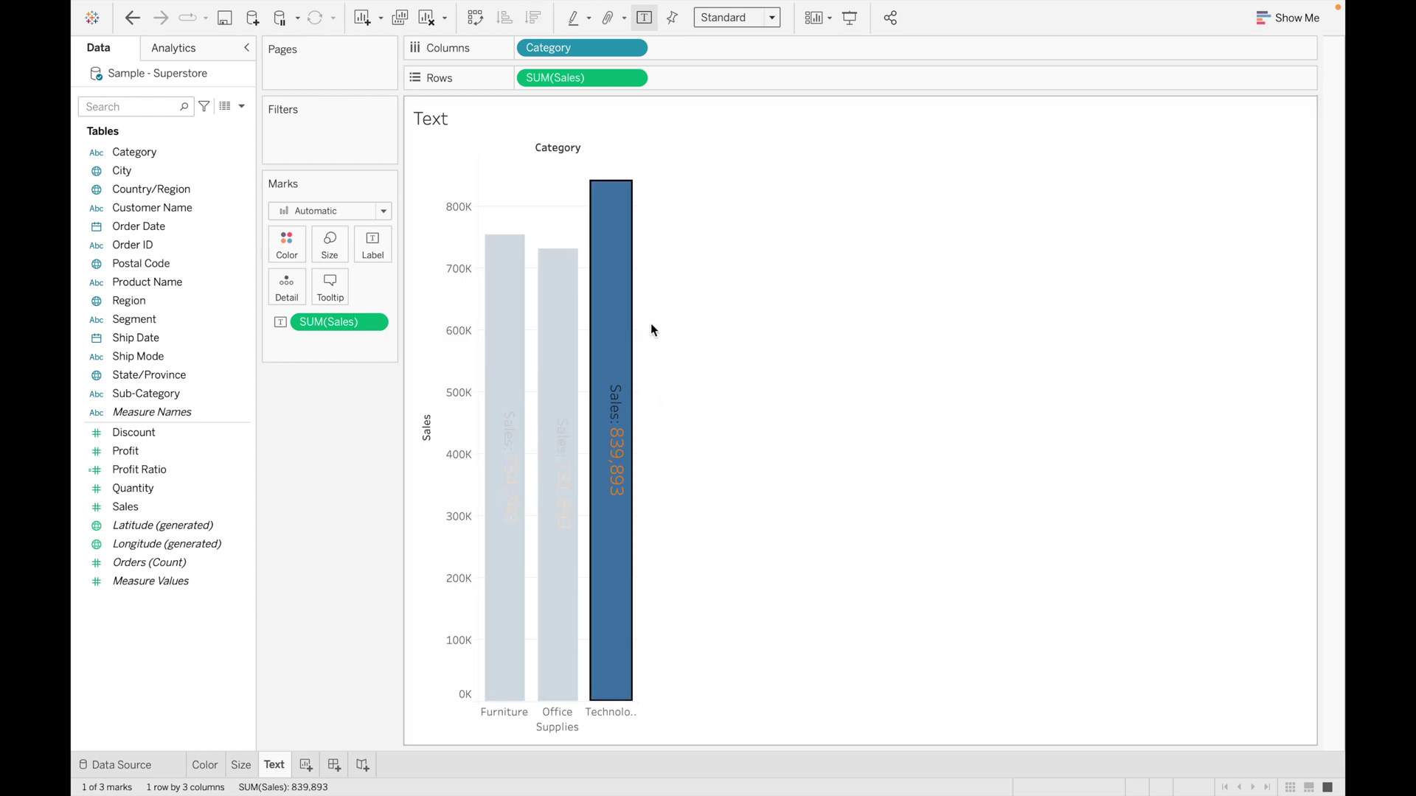
click(618, 325)
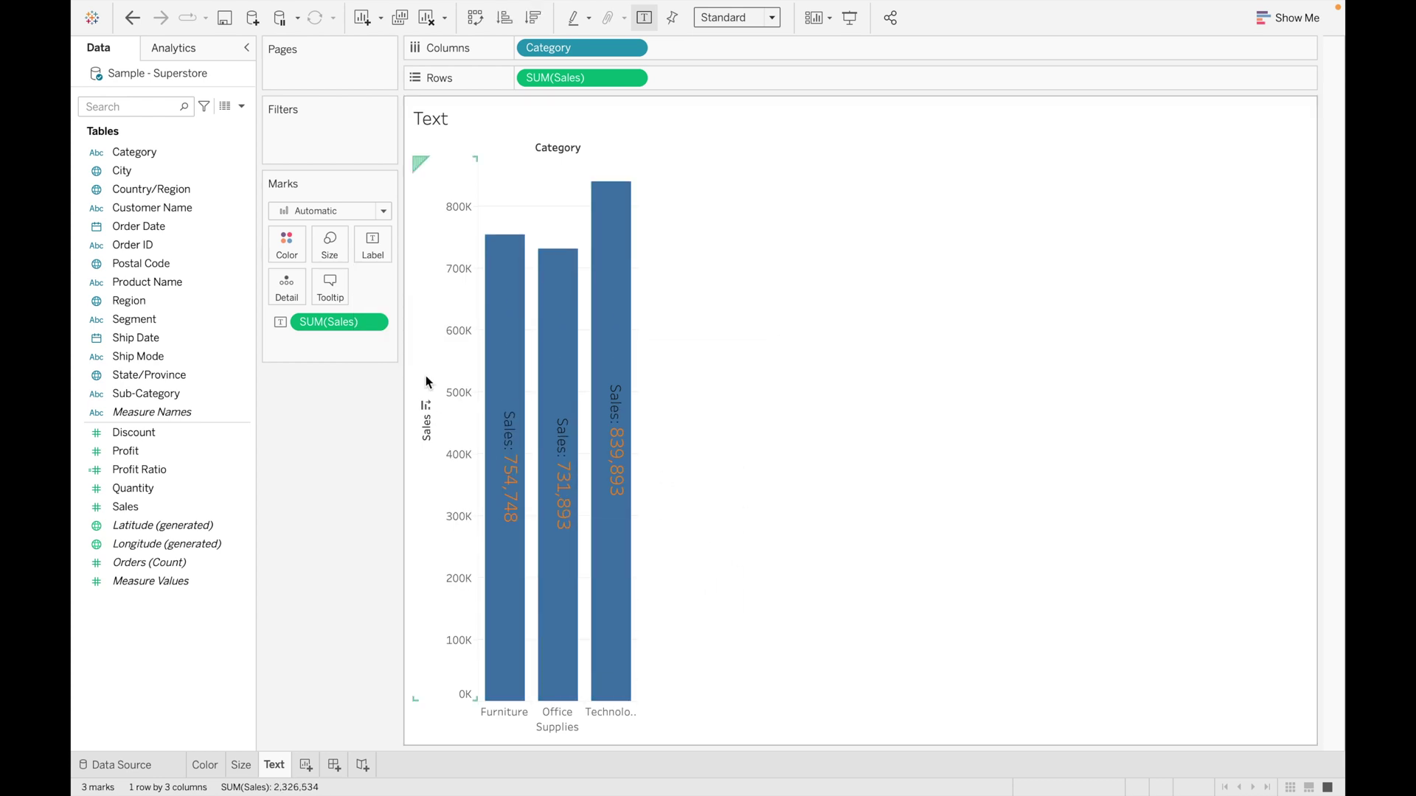
Align the mark labels vertically at the top, try text wrapping off, and finish with wrapping on
click(364, 242)
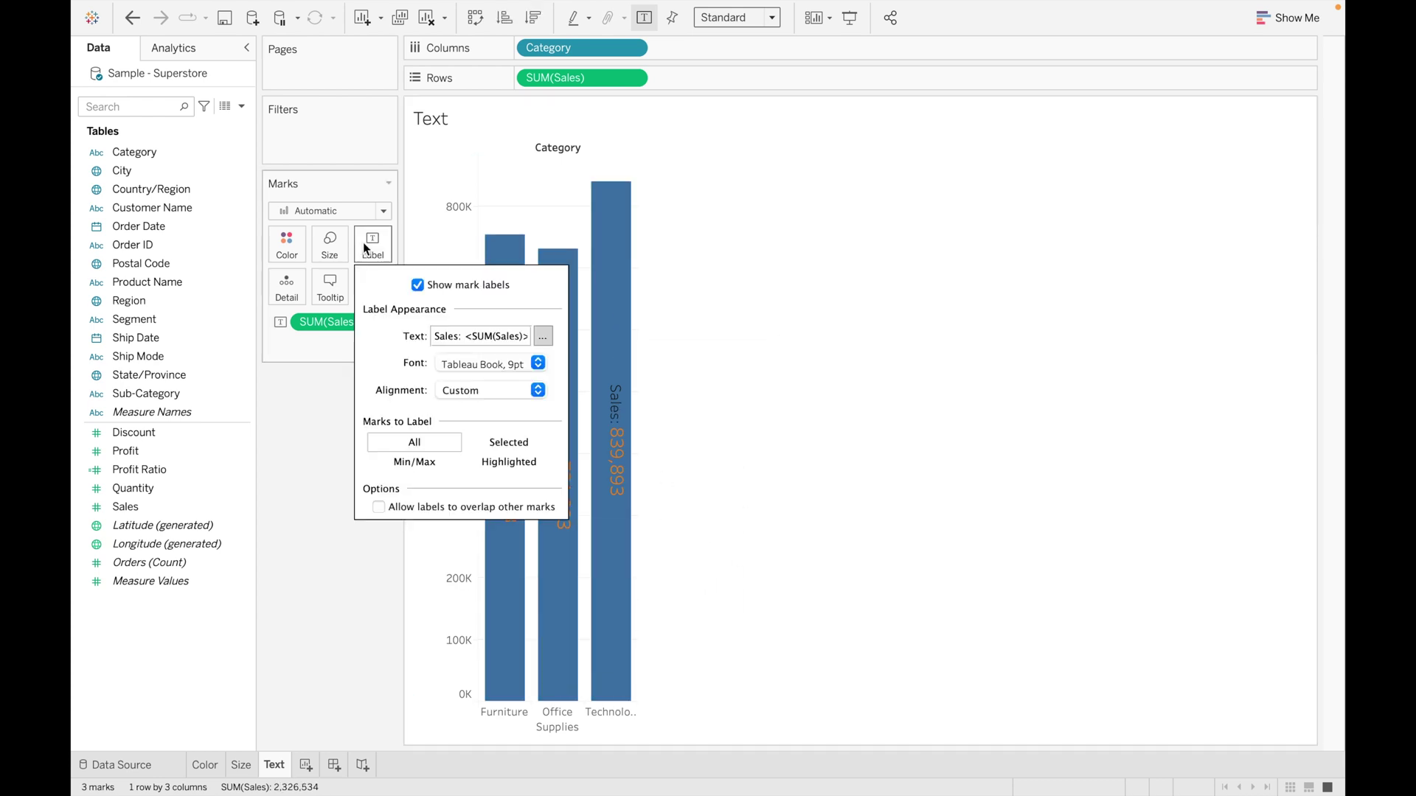
click(539, 396)
click(503, 560)
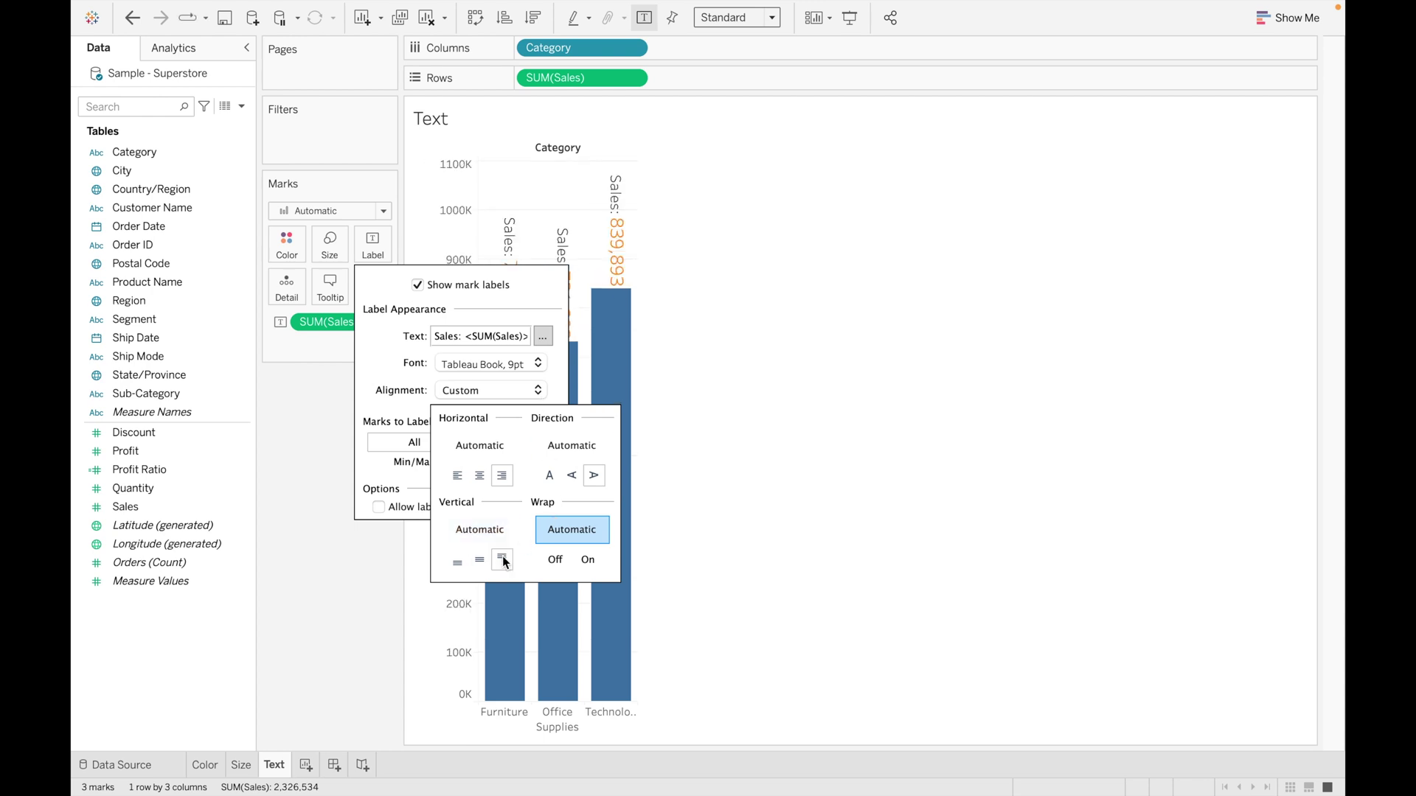
click(557, 562)
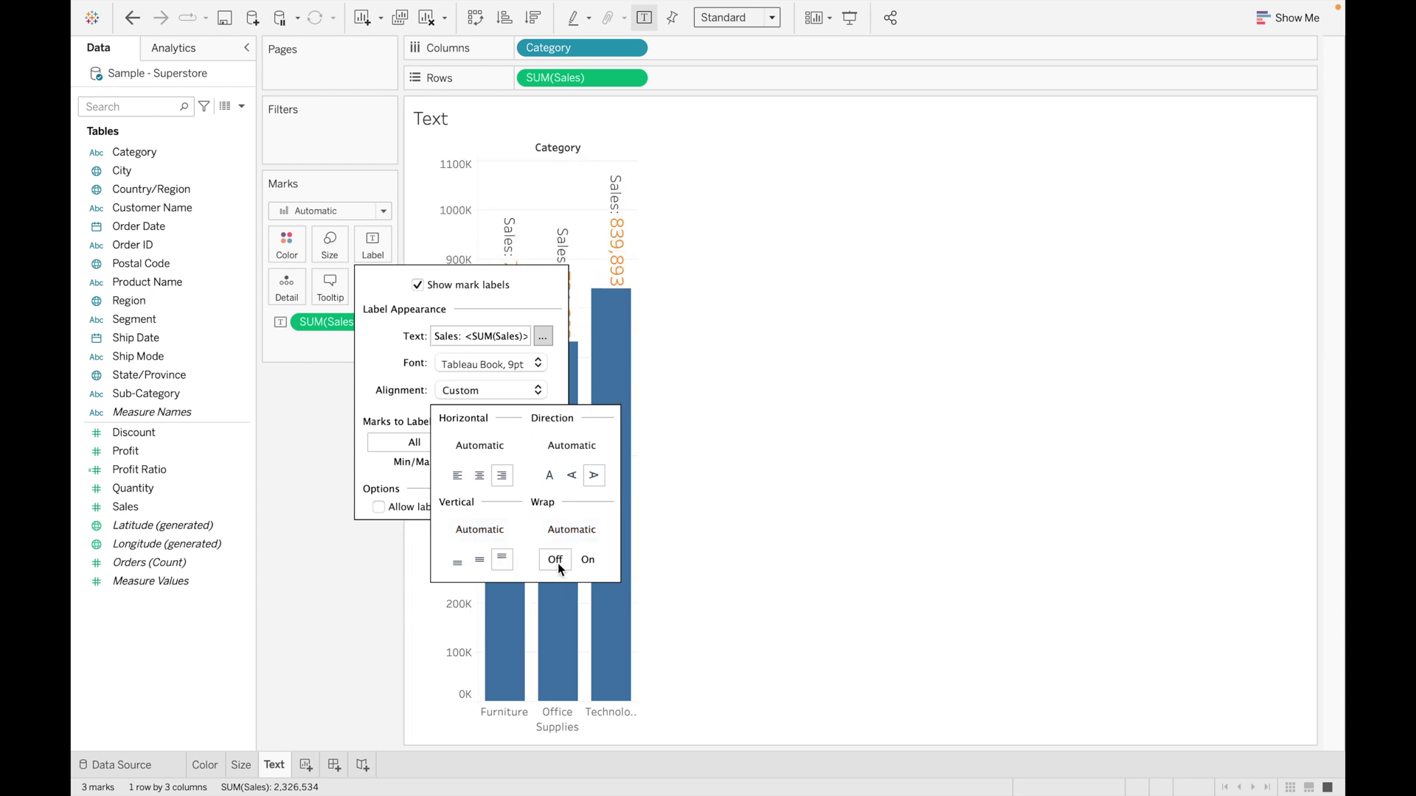
click(595, 562)
click(697, 258)
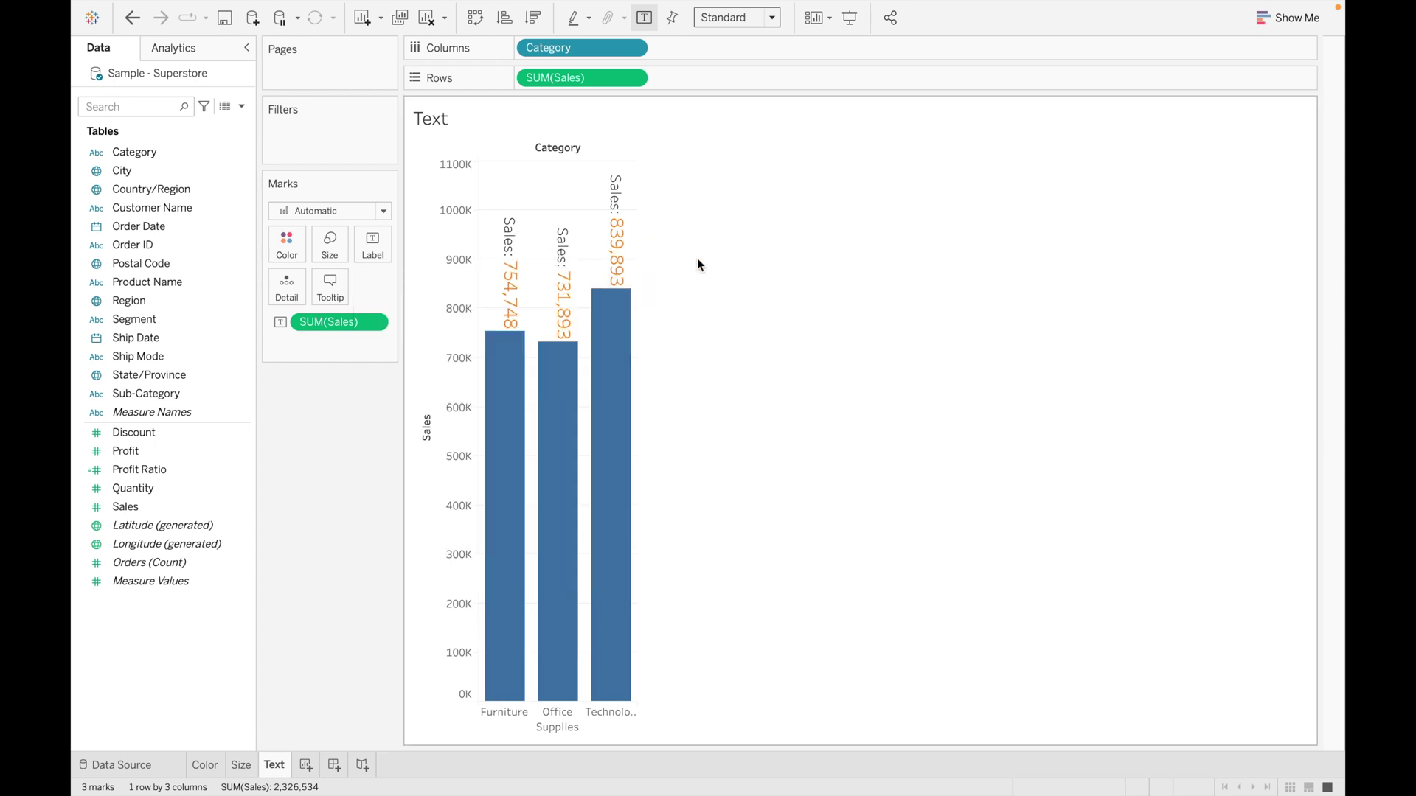
Create a new worksheet with a vertical bar chart of SUM(Sales) by Category, swapping the rows and columns
click(305, 765)
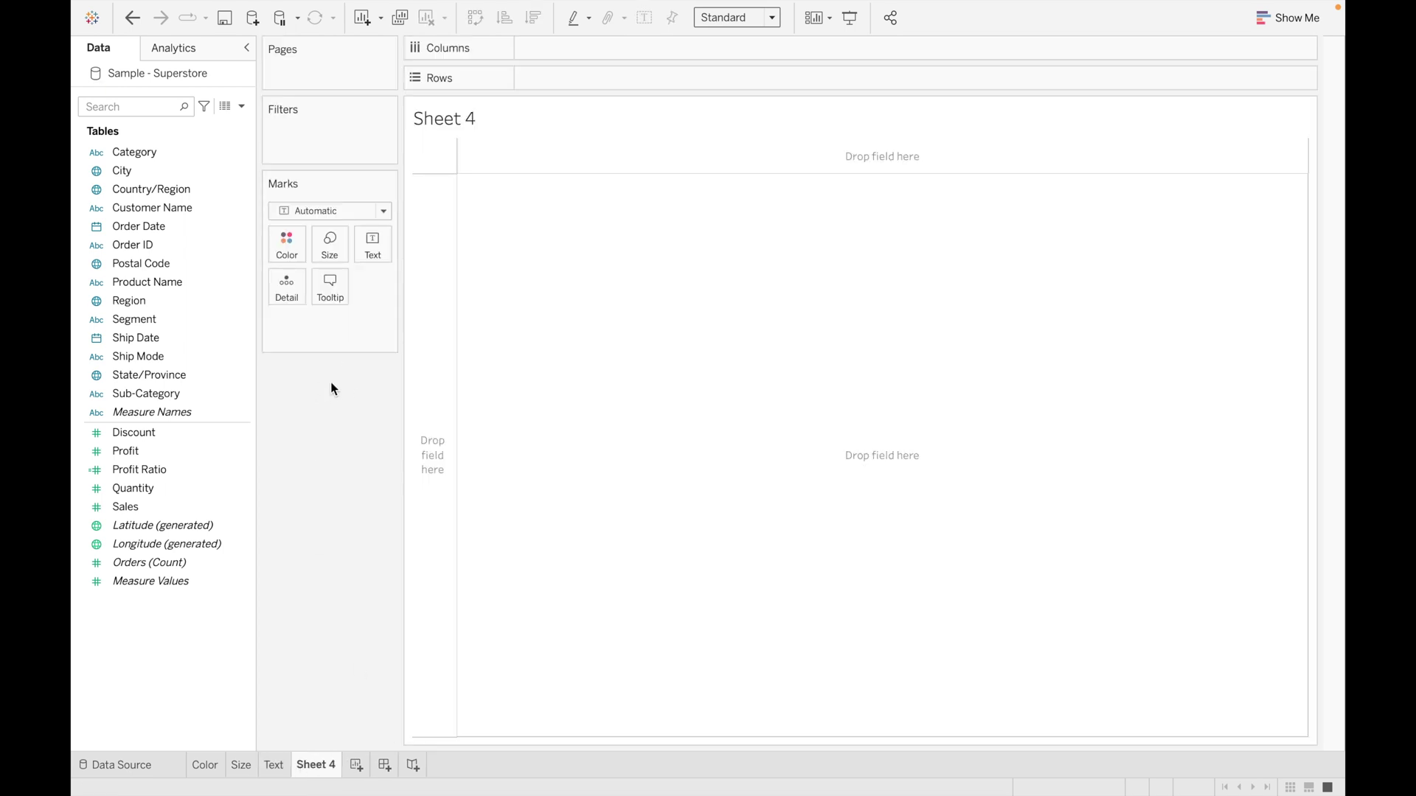
double_click(179, 154)
click(284, 325)
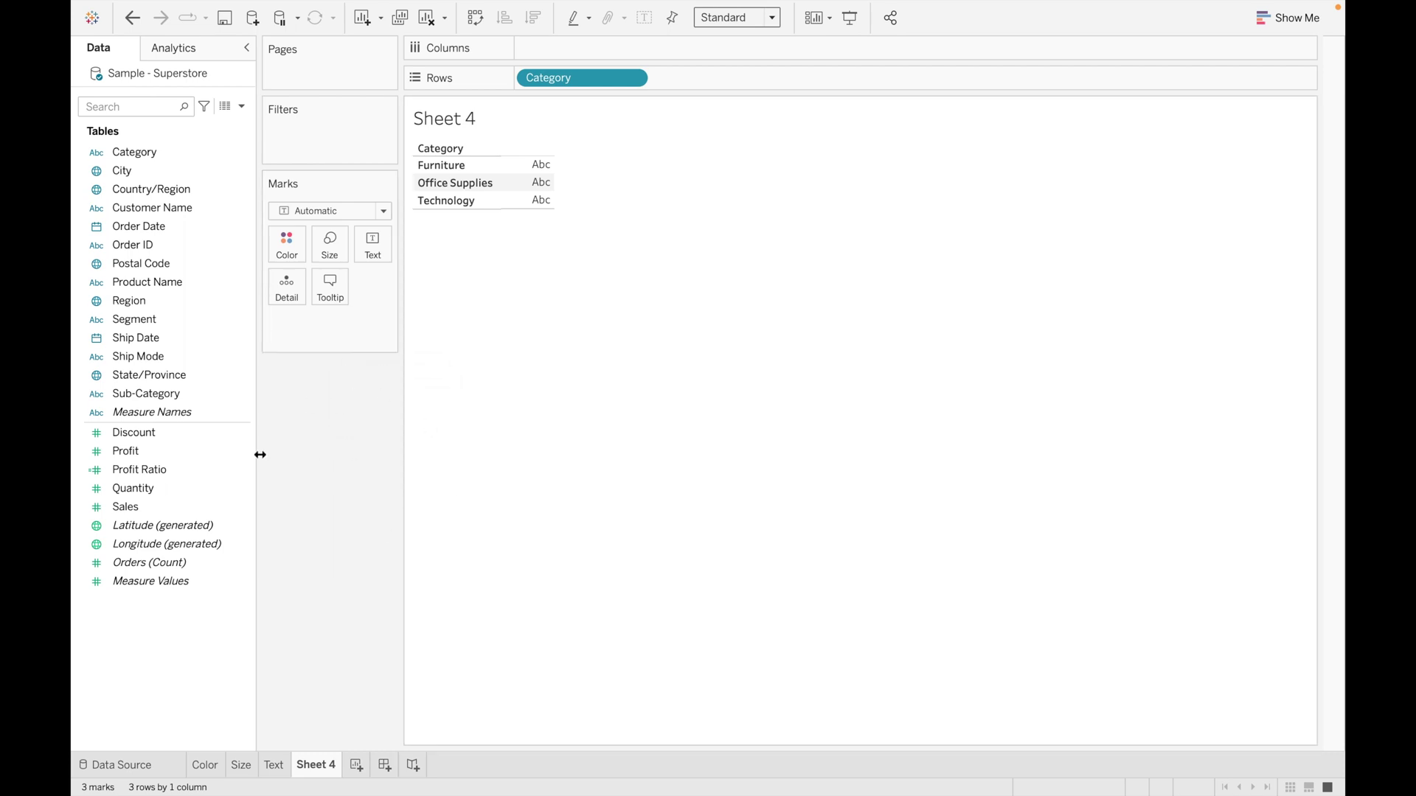
click(147, 507)
drag(156, 508, 582, 47)
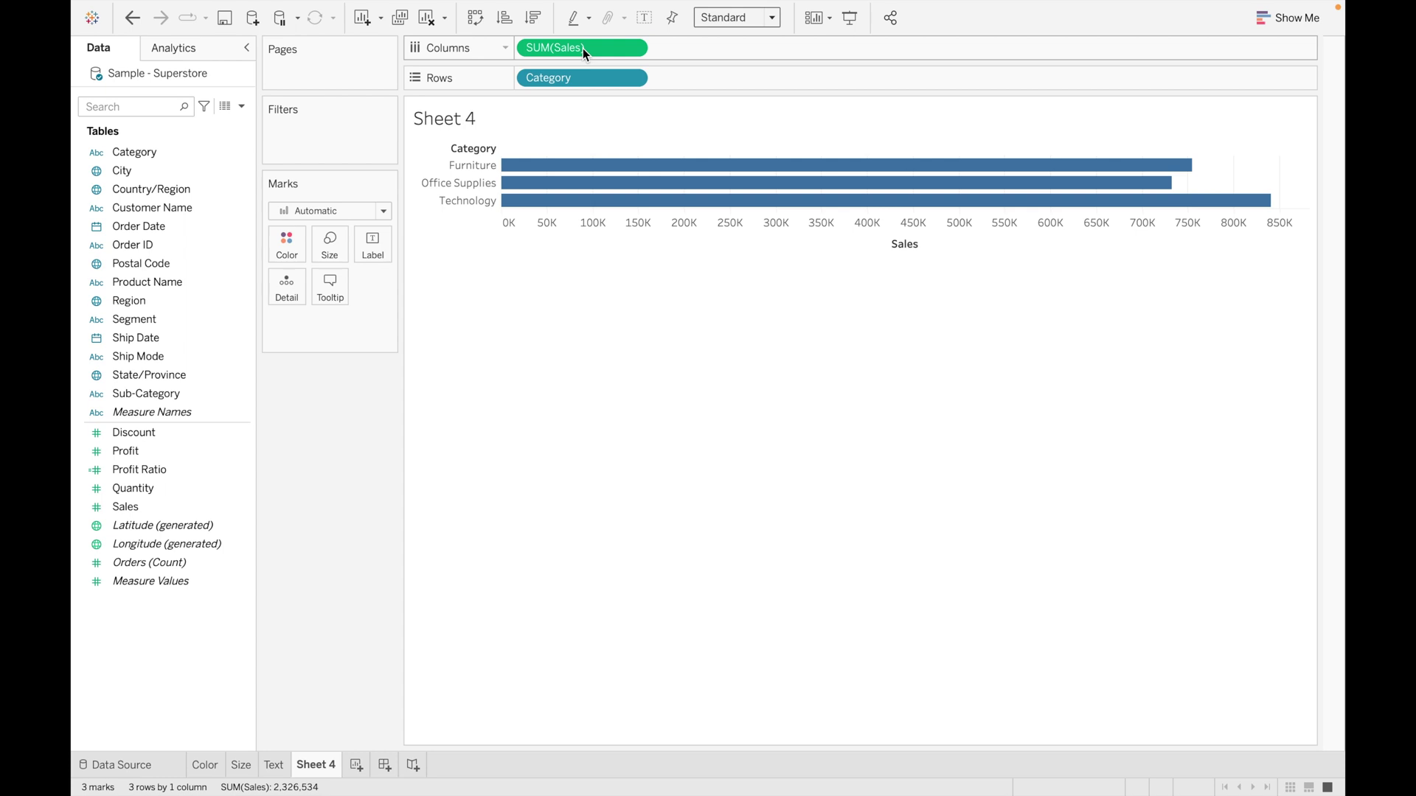
click(475, 18)
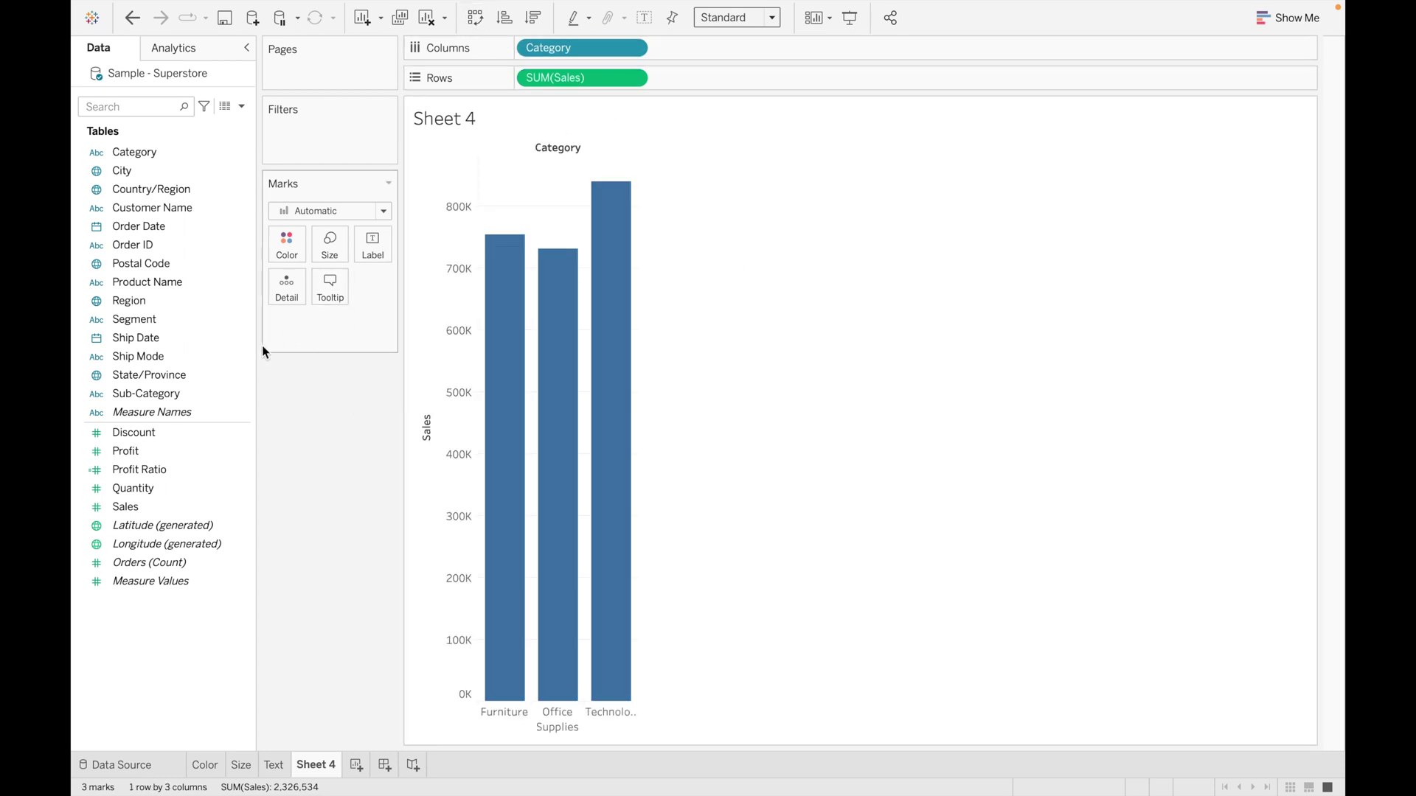
Examine the default tooltip text in the tooltip editor without changing it, and view the Furniture bar's tooltip
click(333, 287)
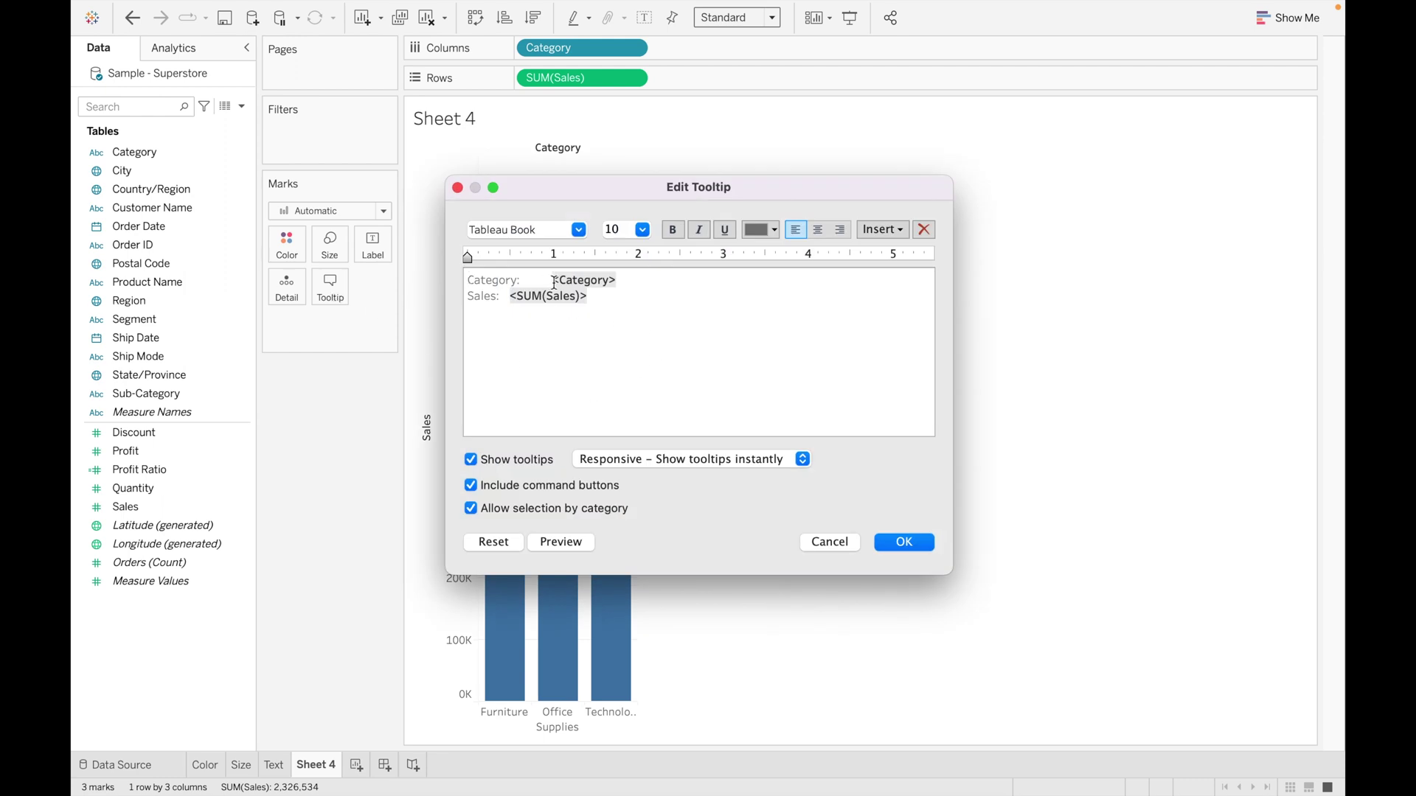
click(499, 280)
click(830, 542)
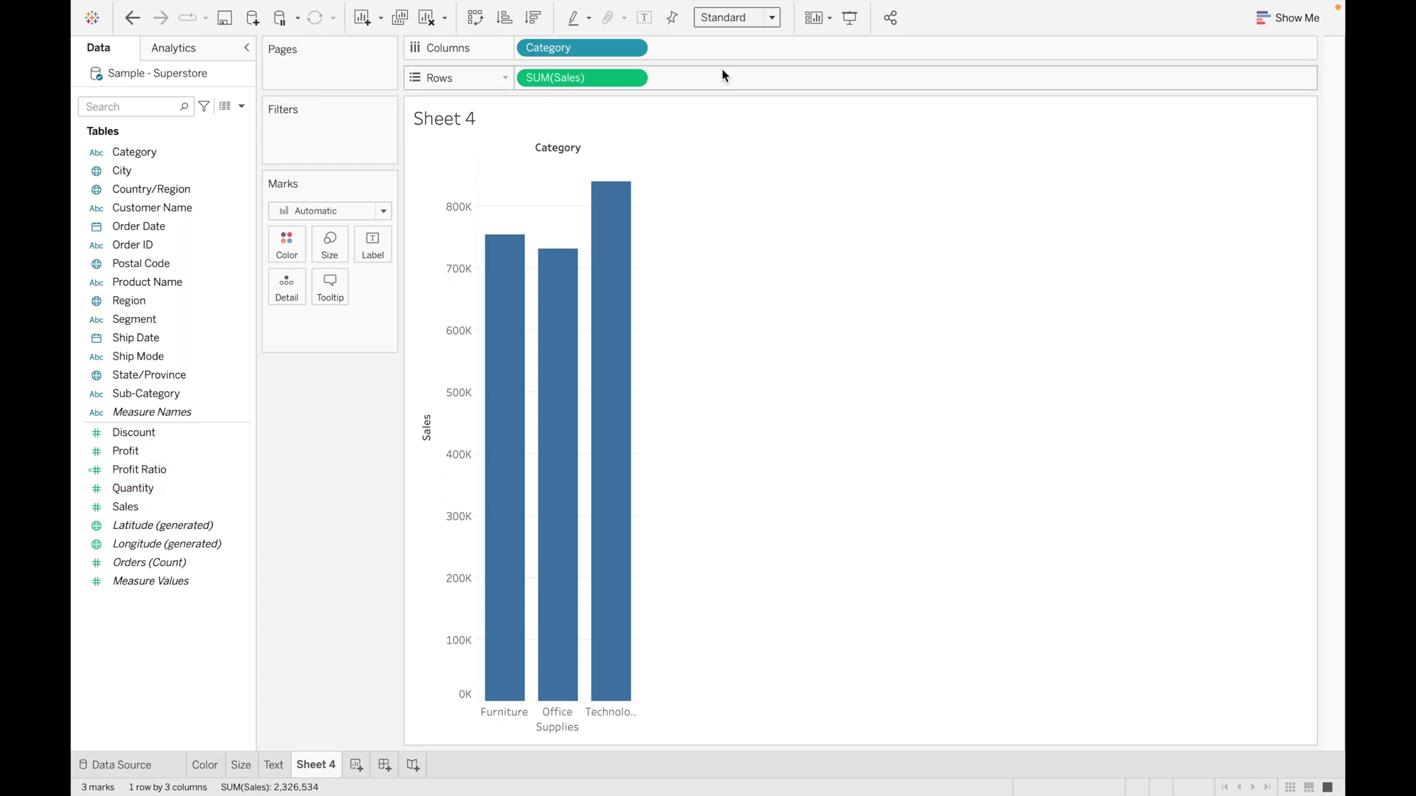
mouse_move(500, 414)
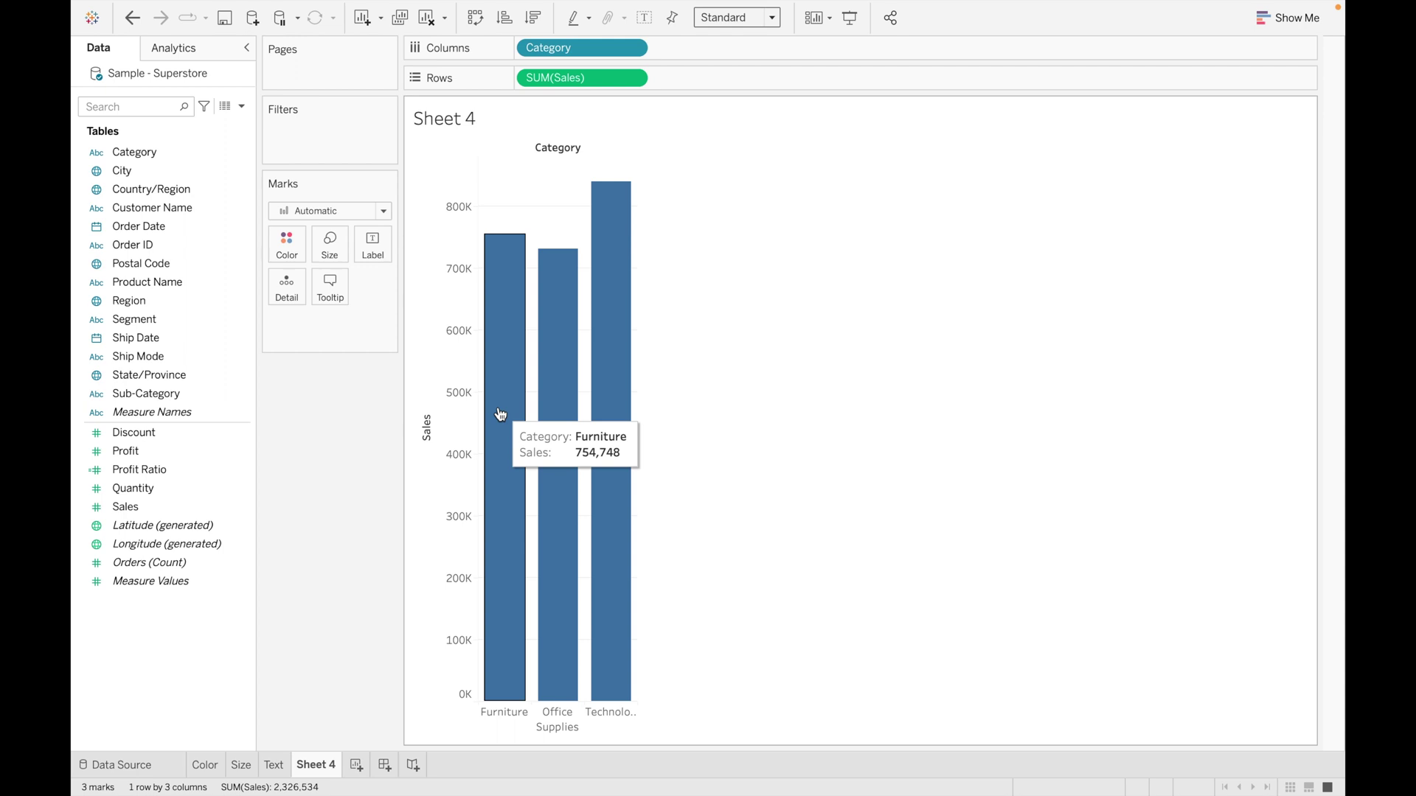
Add Profit to the Detail of the marks, accept the updated tooltip text, and check the Furniture bar's tooltip
drag(149, 453, 278, 291)
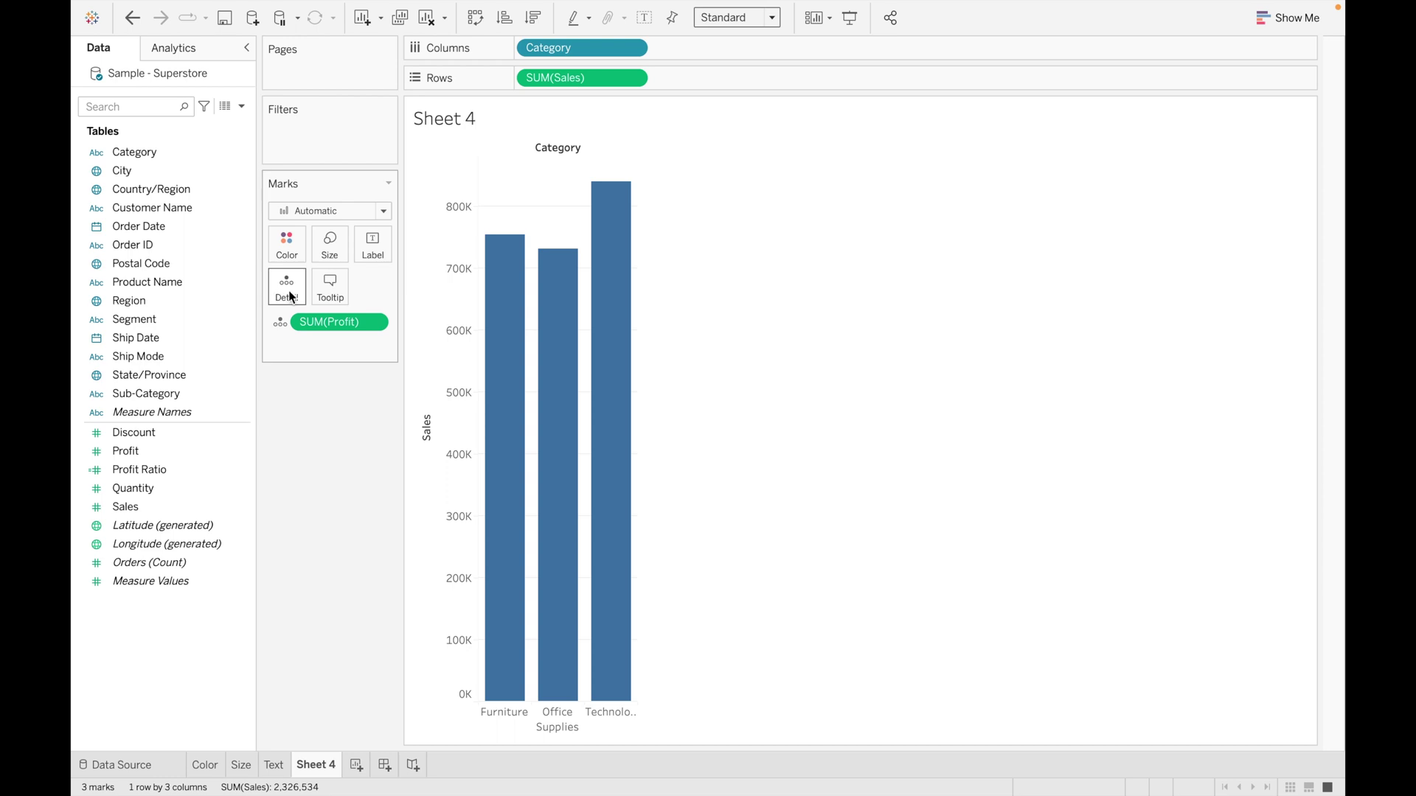
click(331, 289)
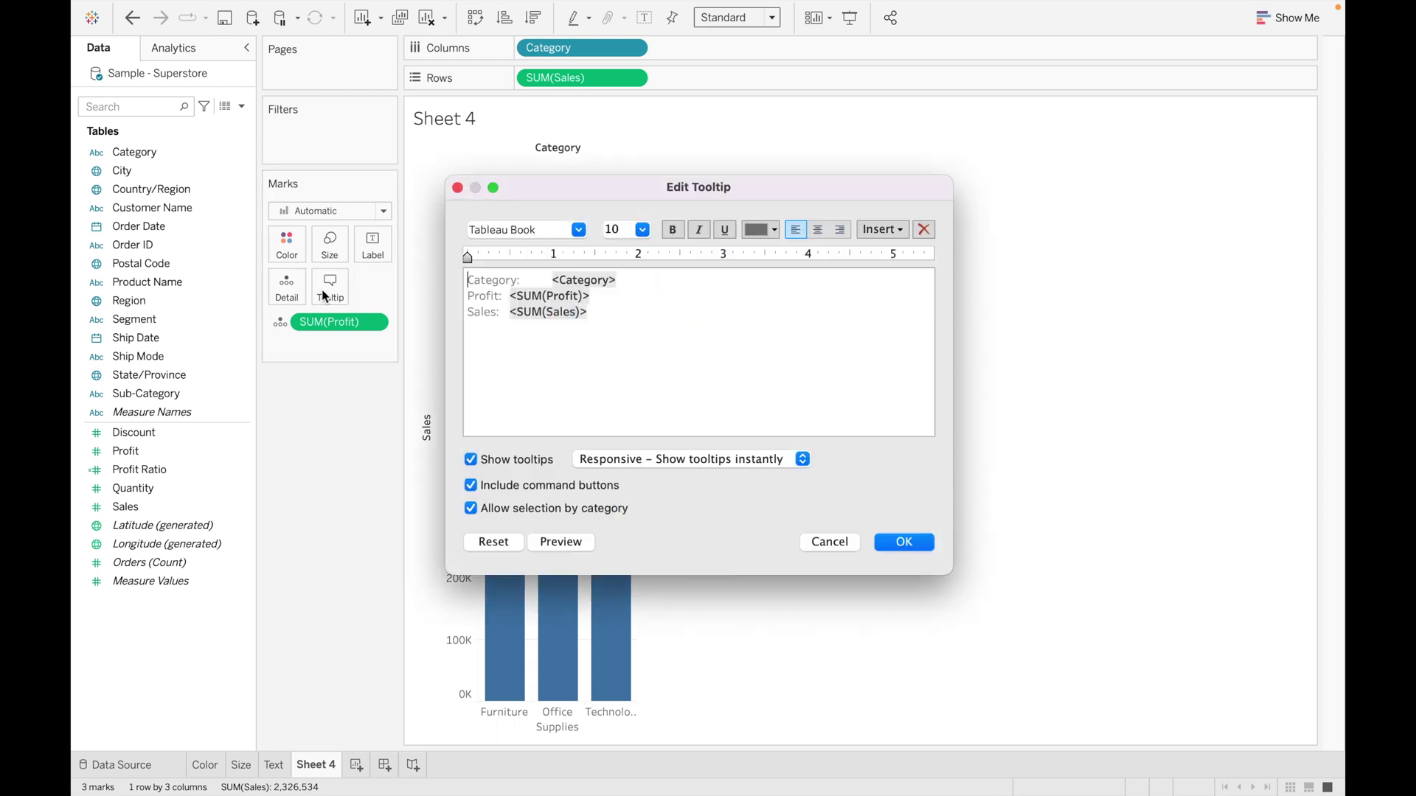
click(602, 323)
click(921, 543)
mouse_move(506, 405)
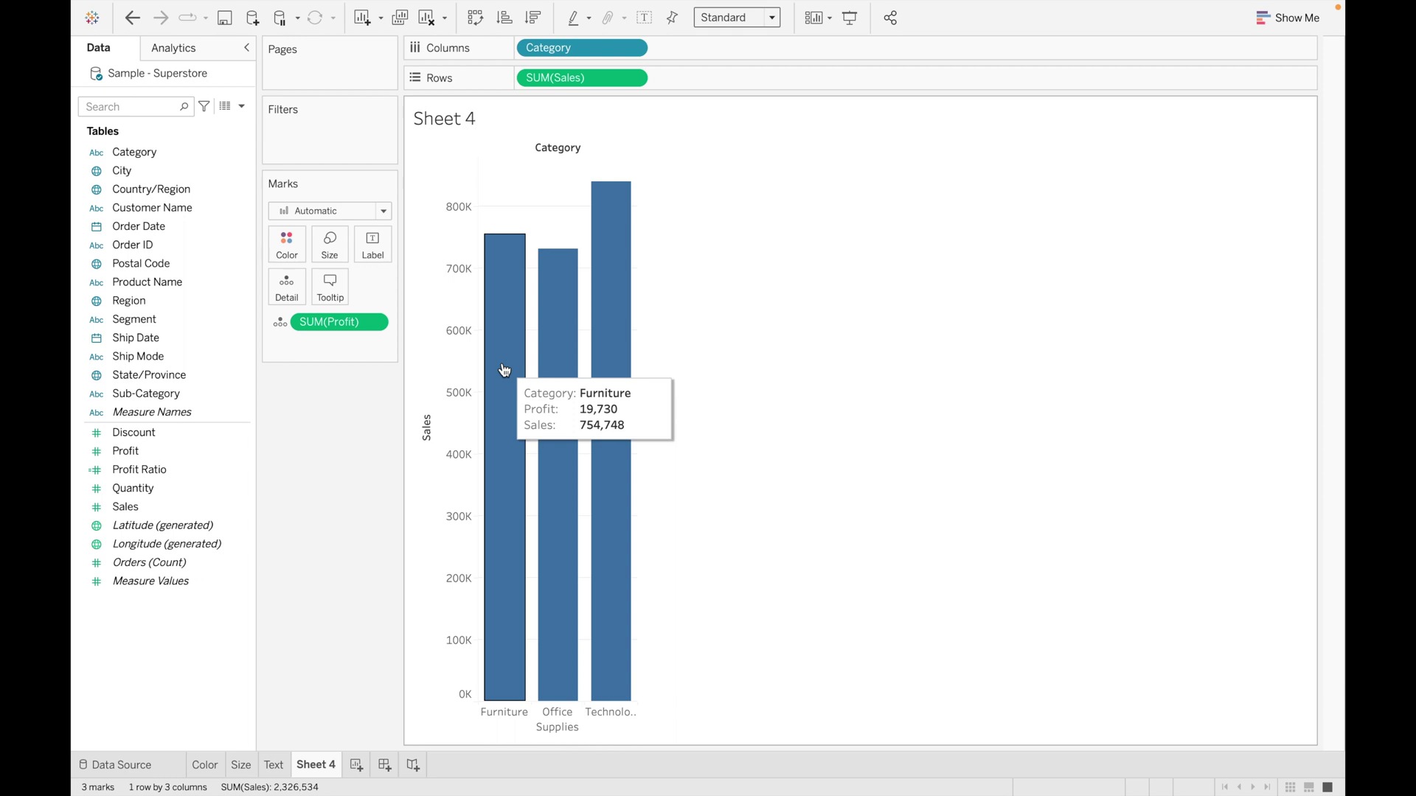
Set all of the tooltip text to font size 18 in the tooltip editor
click(329, 286)
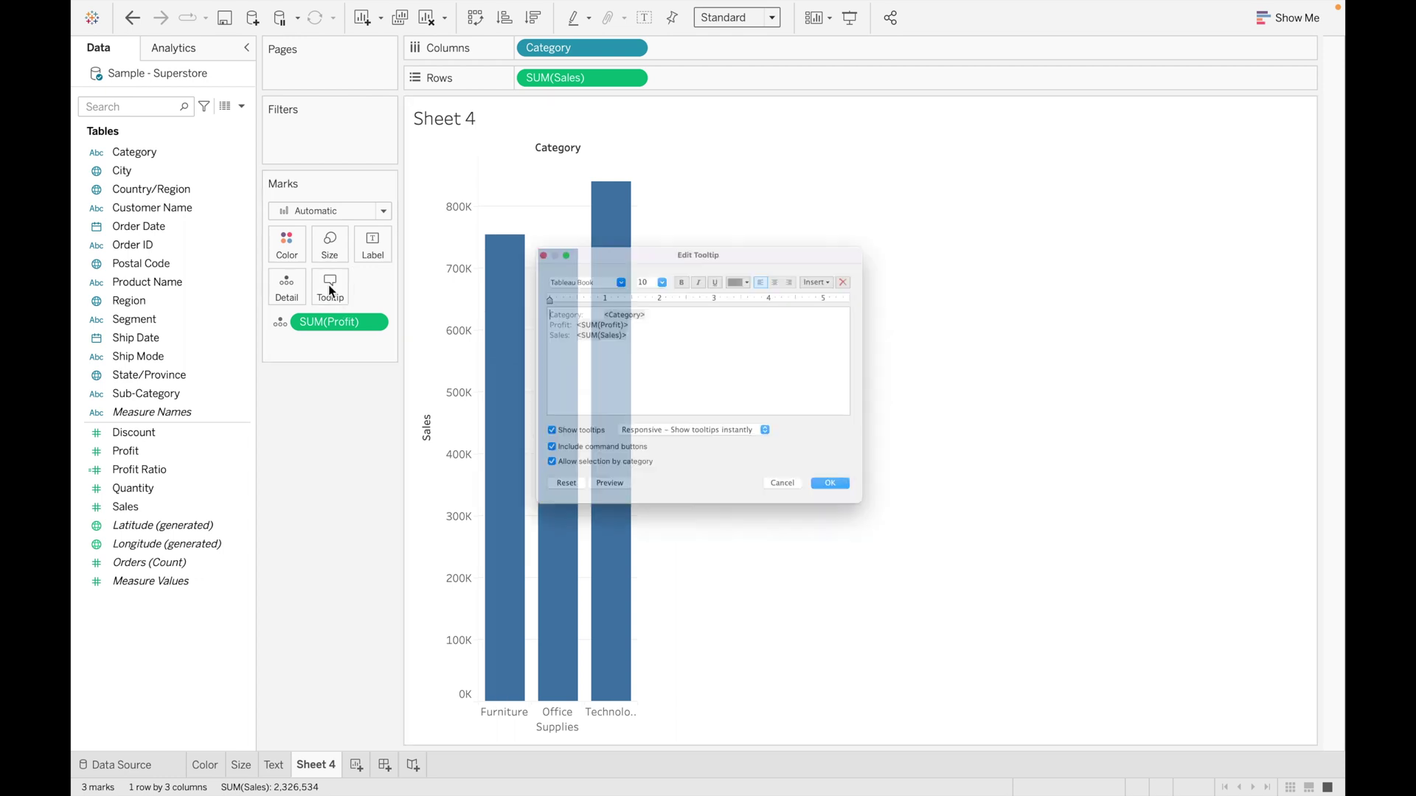
click(641, 326)
click(545, 281)
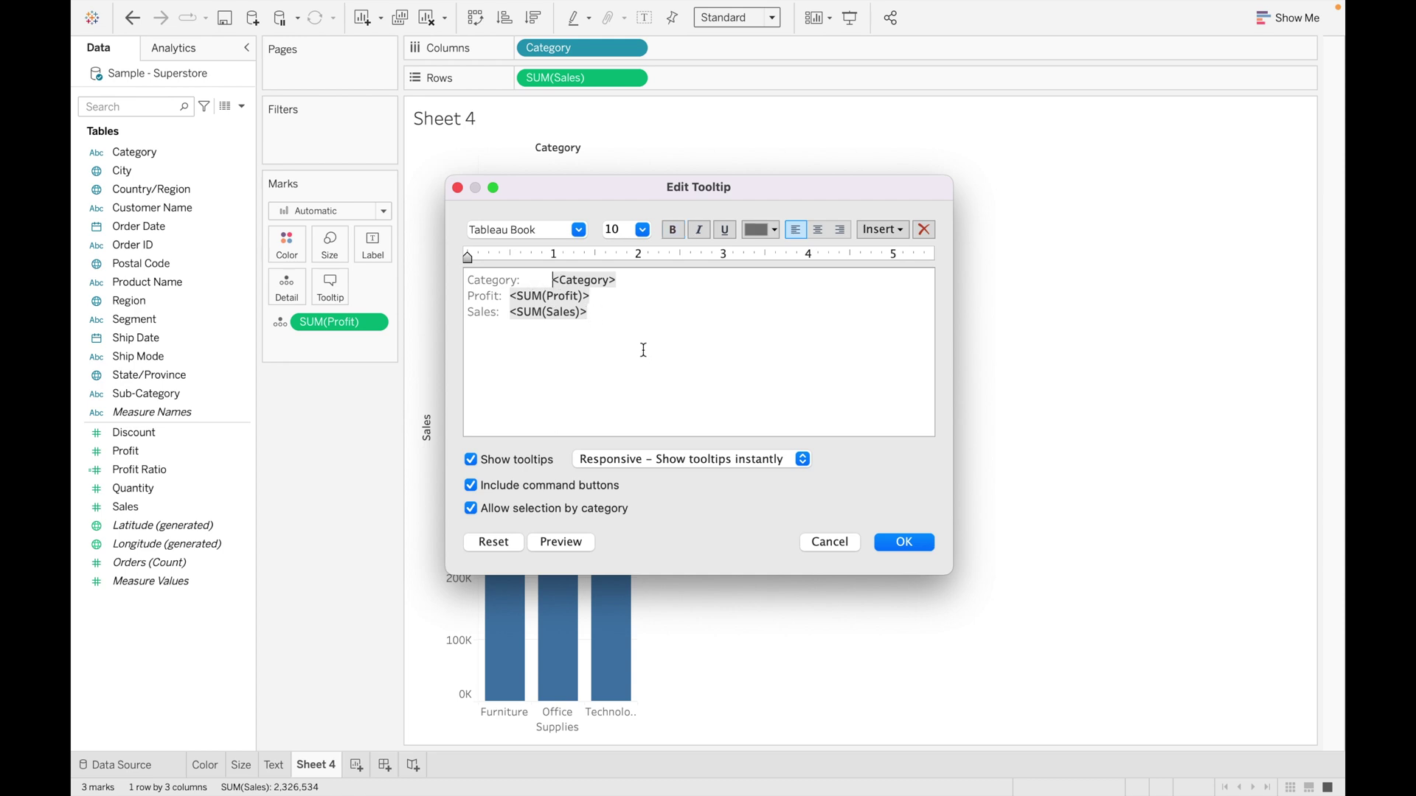
key(super+a)
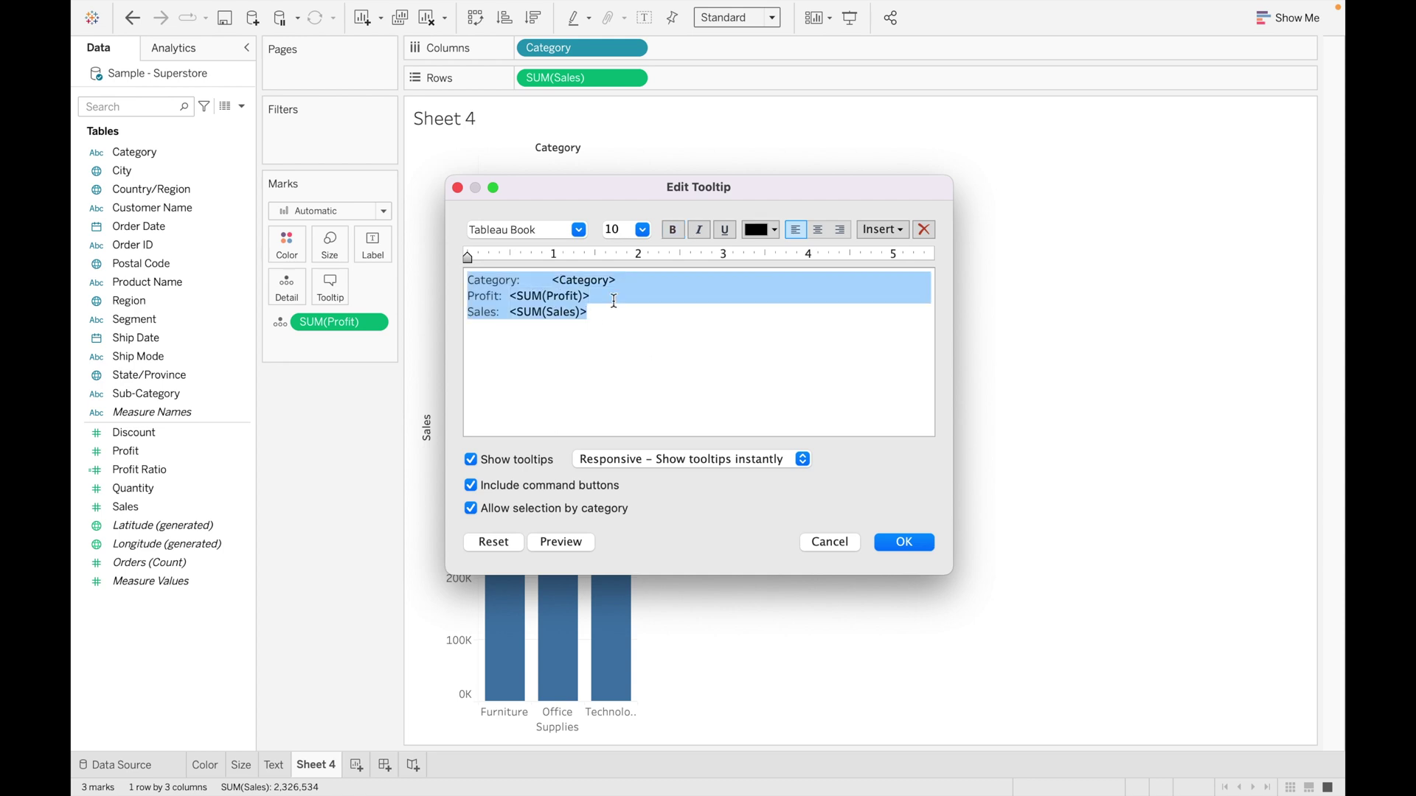
click(643, 230)
click(623, 358)
Try bold, italic and underline on the whole tooltip text, removing each style again
click(673, 230)
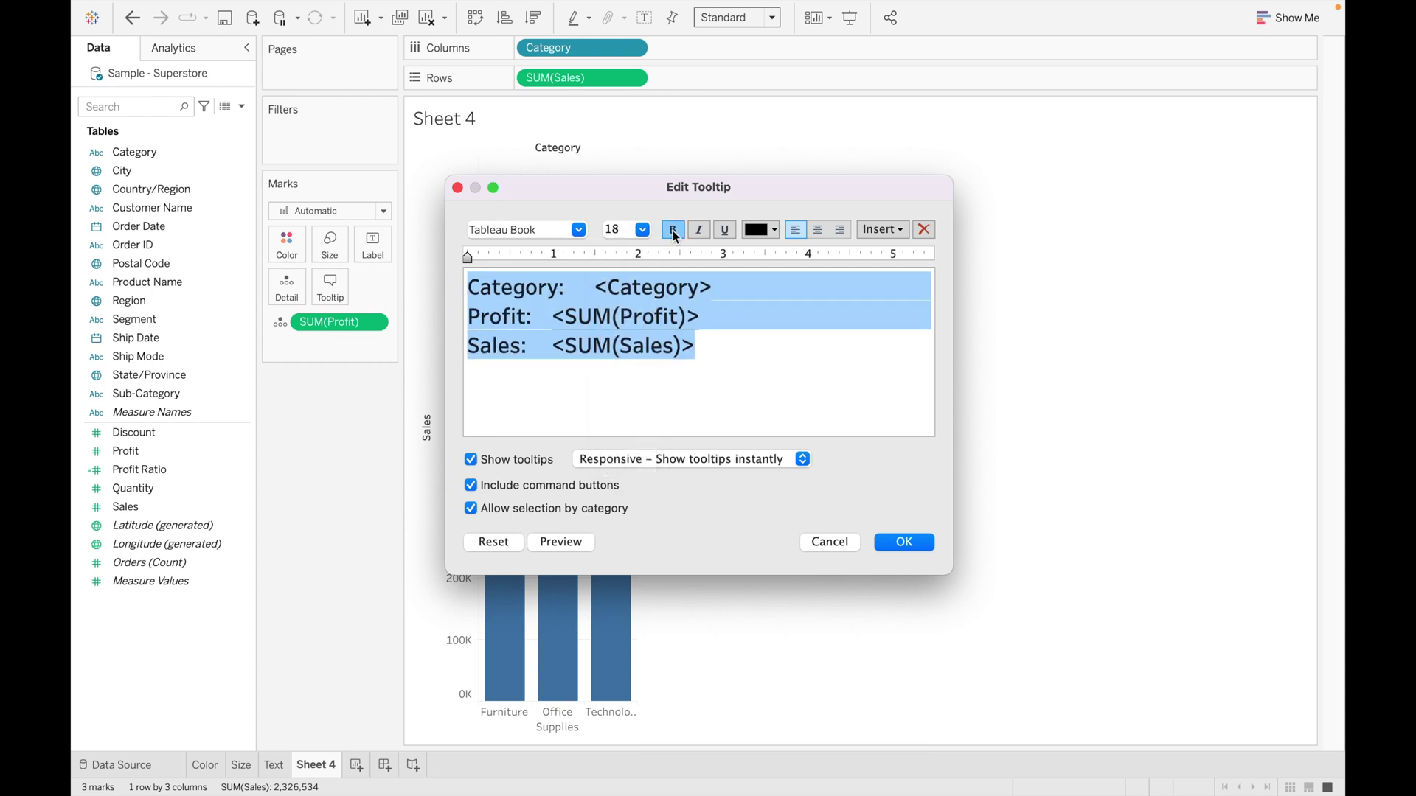
click(699, 230)
click(727, 231)
click(727, 231)
click(699, 230)
click(672, 230)
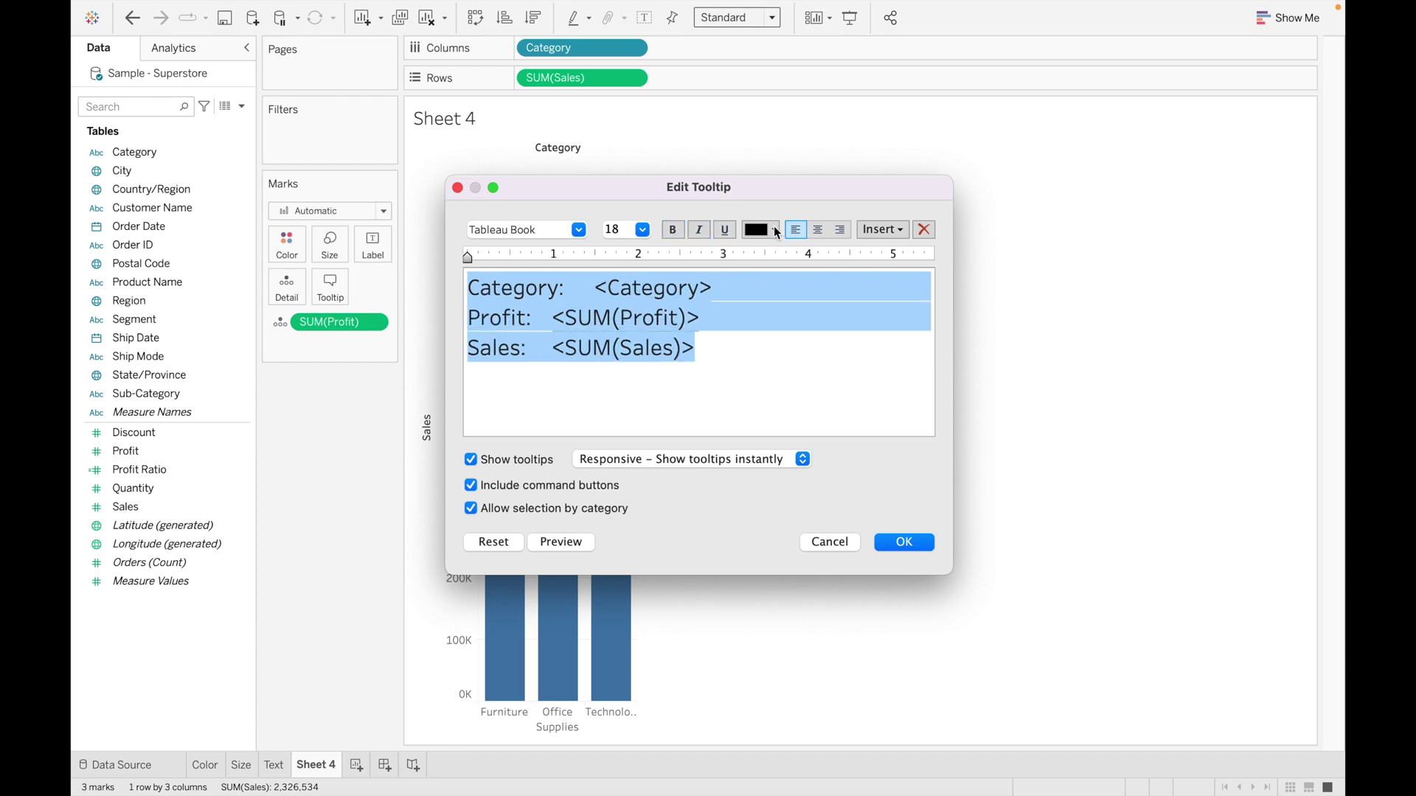
Color the whole tooltip text orange and try center and right alignment, finishing left-aligned in the Tableau Book font
click(779, 230)
click(789, 251)
click(819, 230)
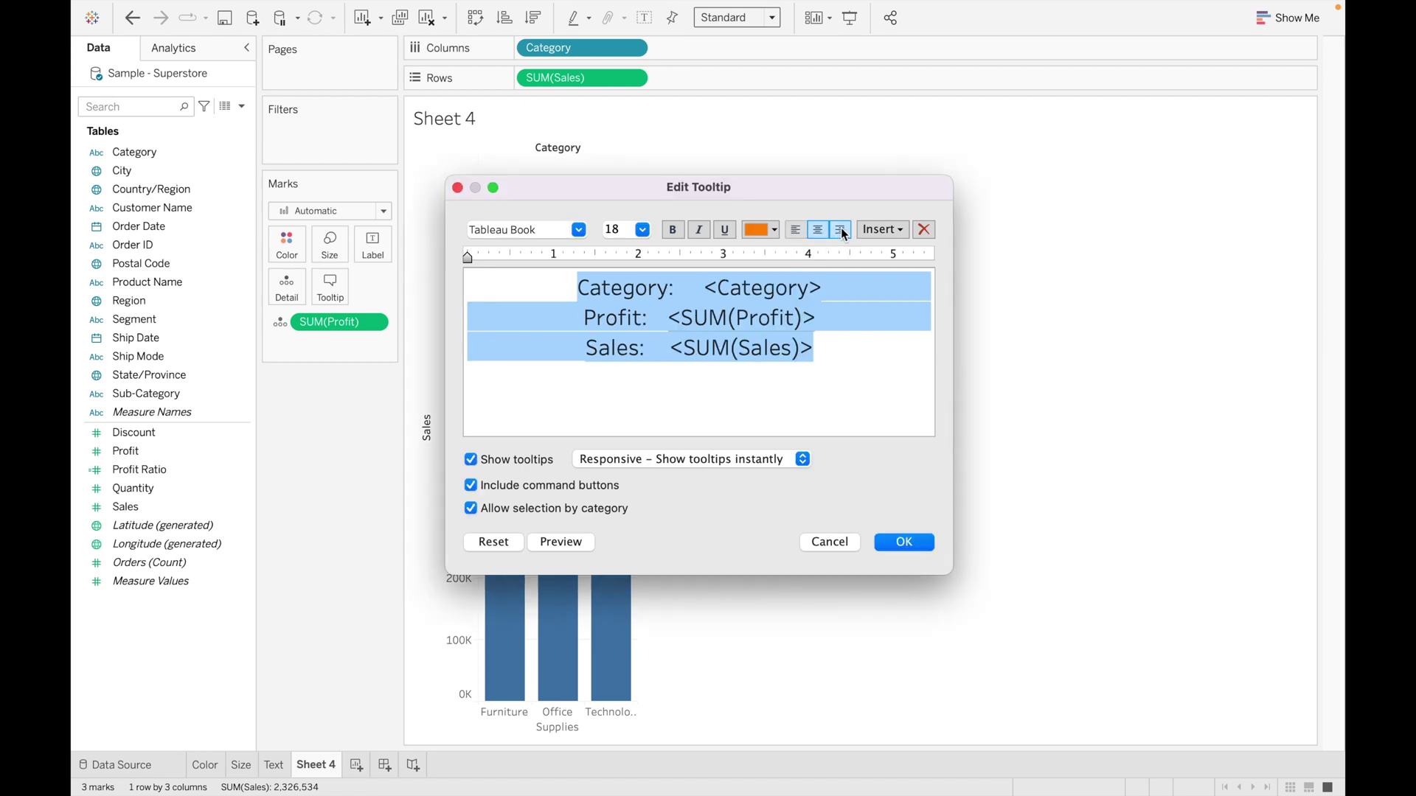
click(841, 231)
click(797, 231)
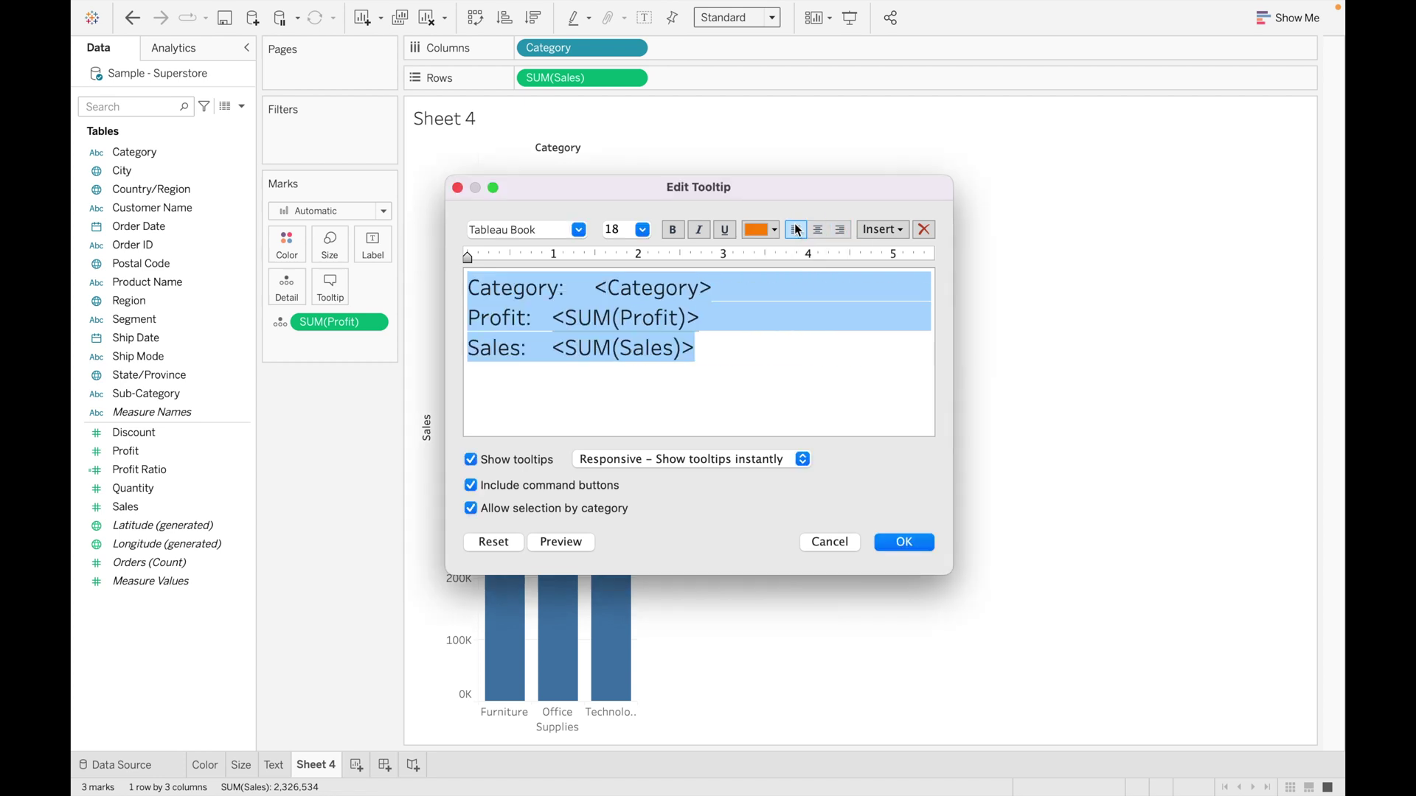
click(579, 231)
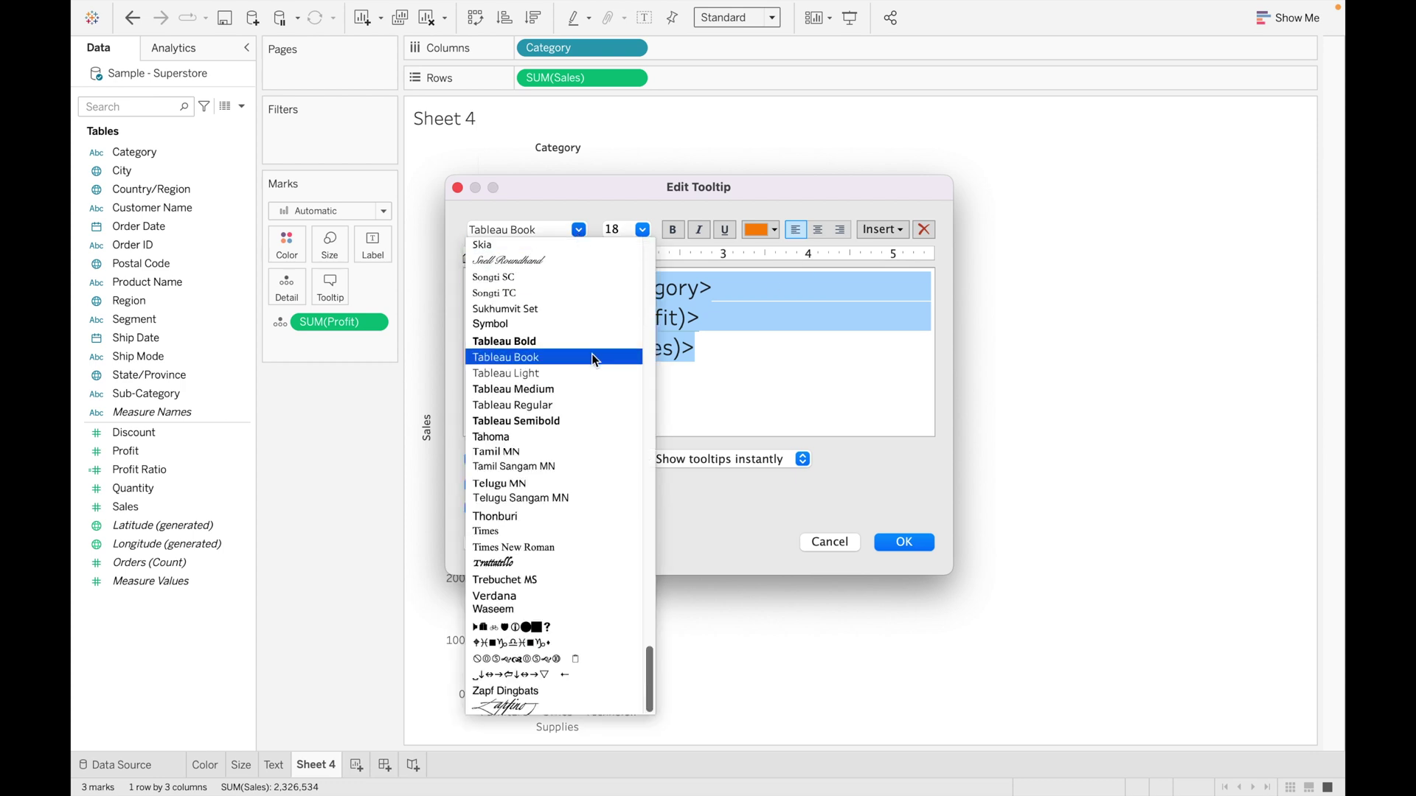
click(769, 397)
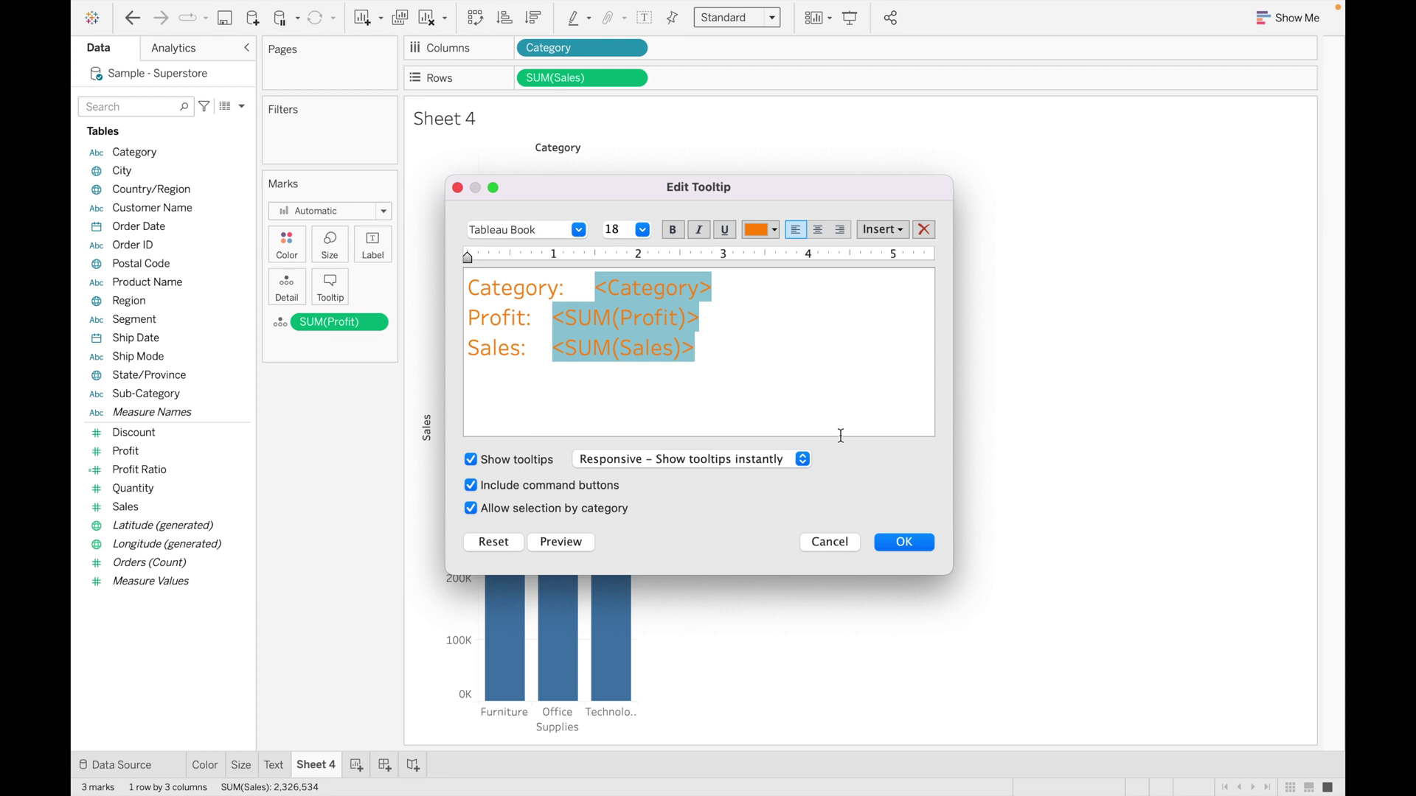
Replace the tooltip text with "<Category> has Profit <SUM(Profit)> & Sales<SUM(Sales)>", using inserted fields for the values
click(596, 288)
click(756, 355)
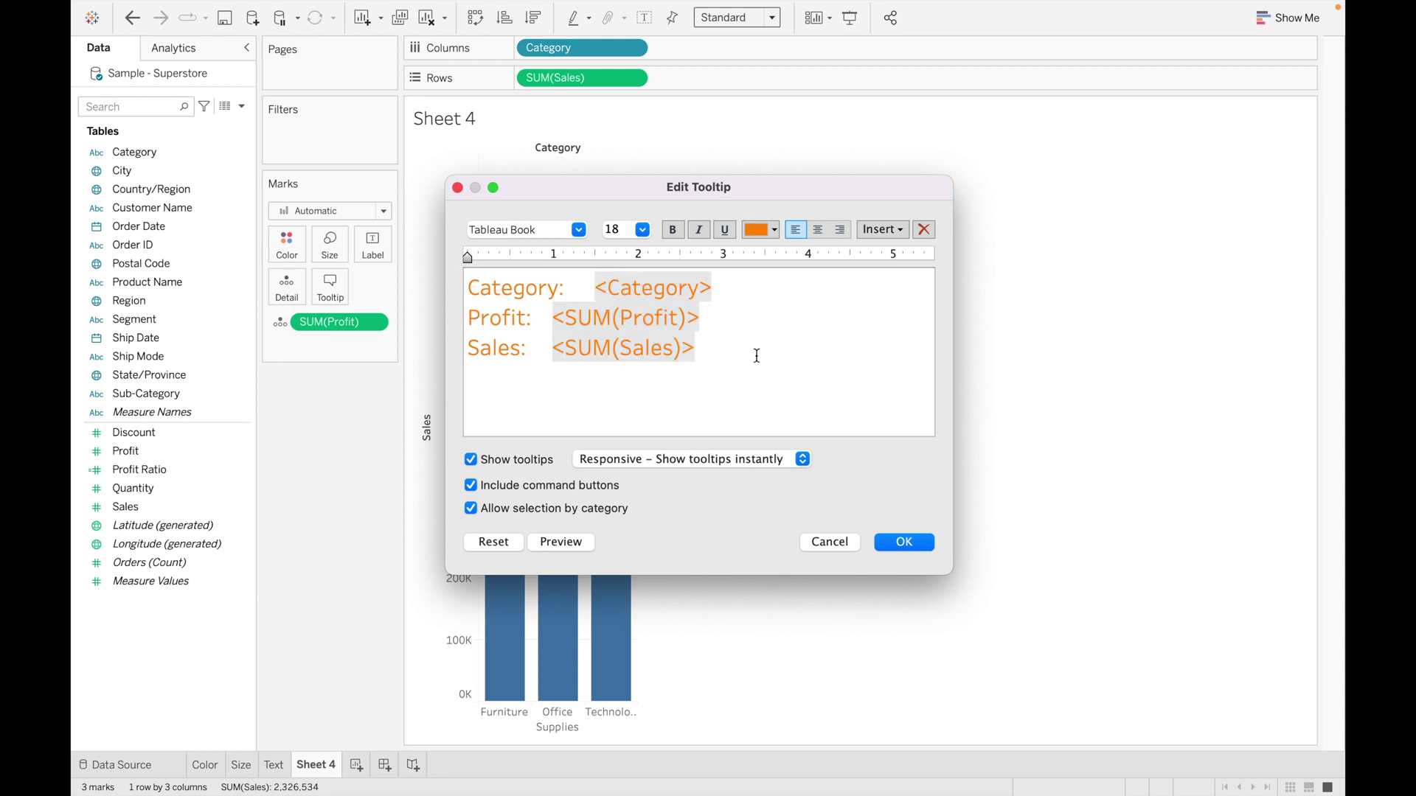
key(super+a)
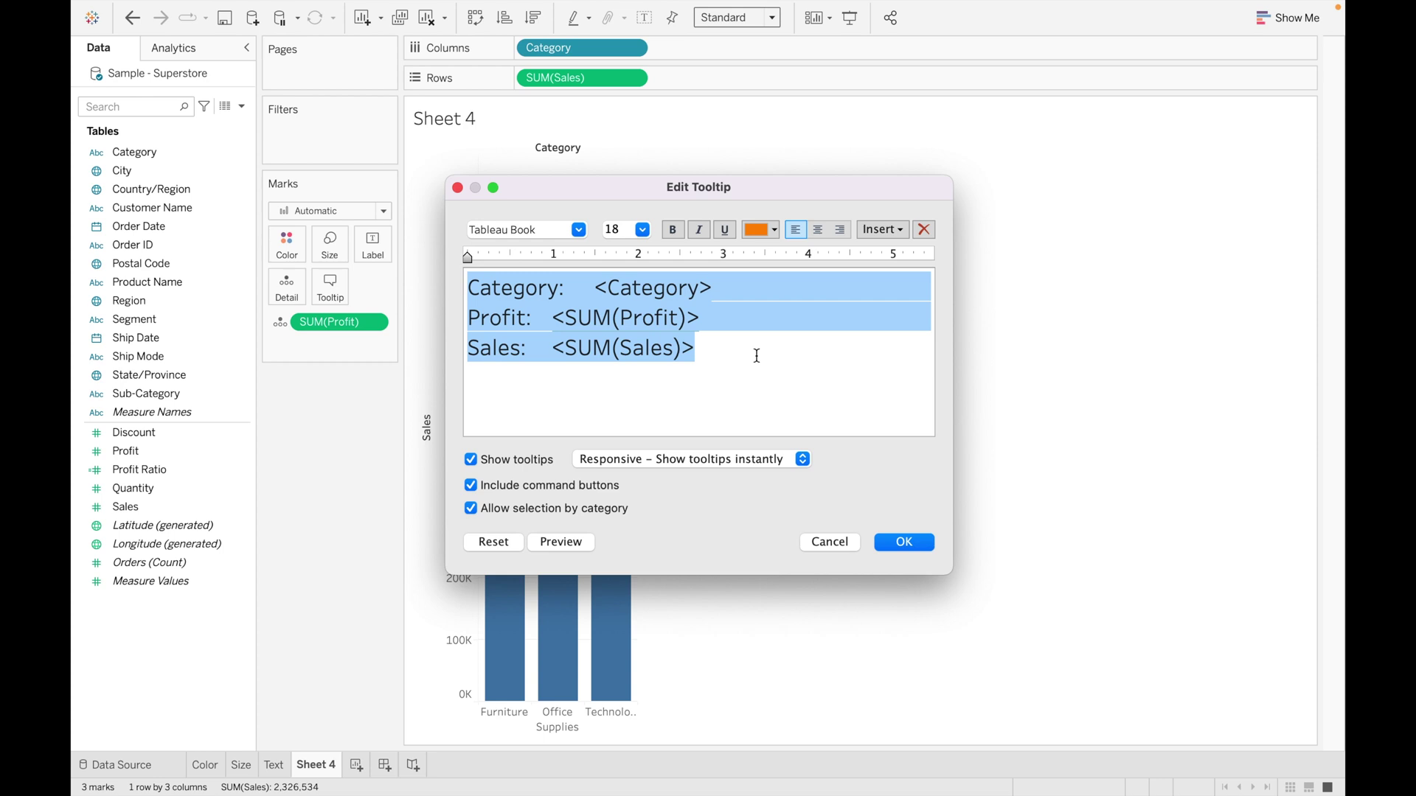
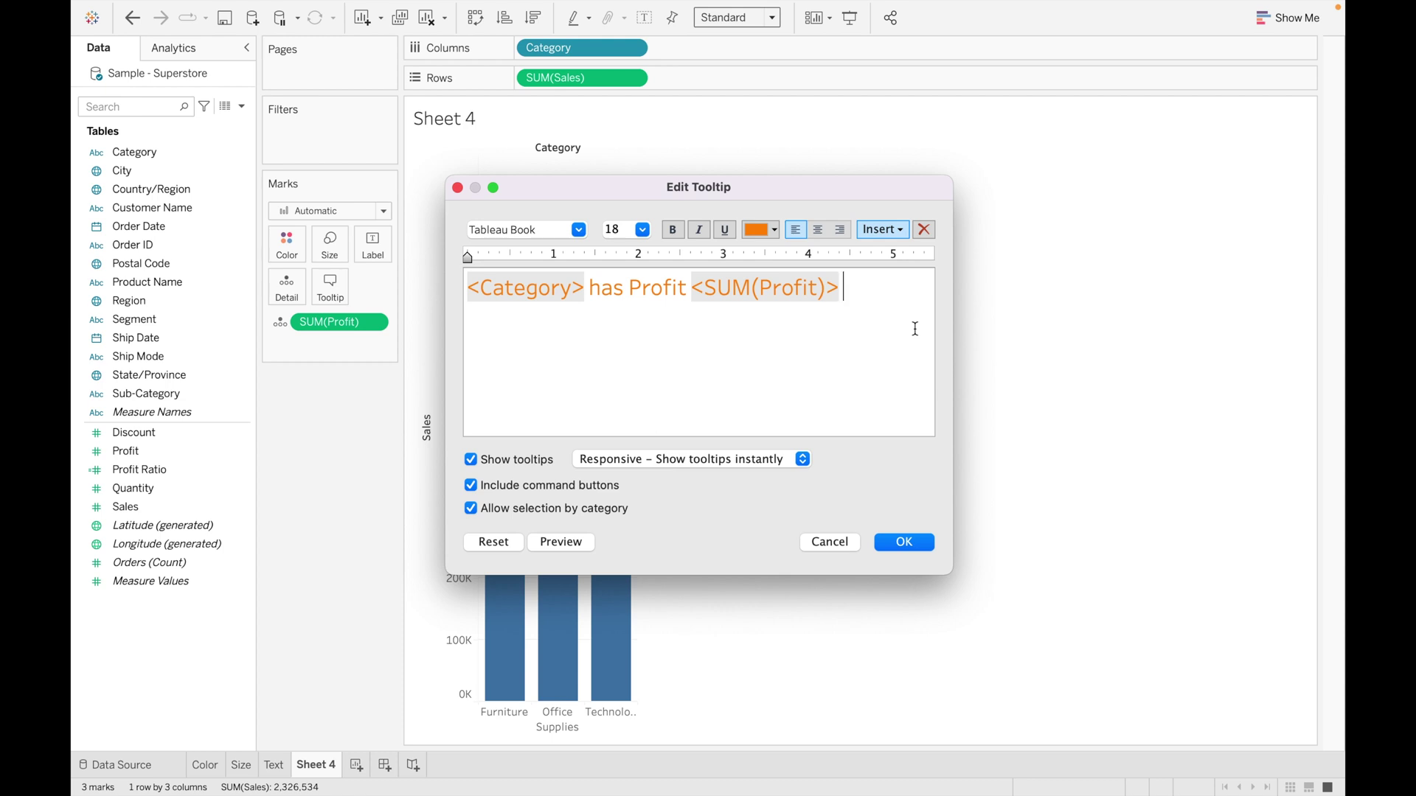
text(& Sales)
click(896, 230)
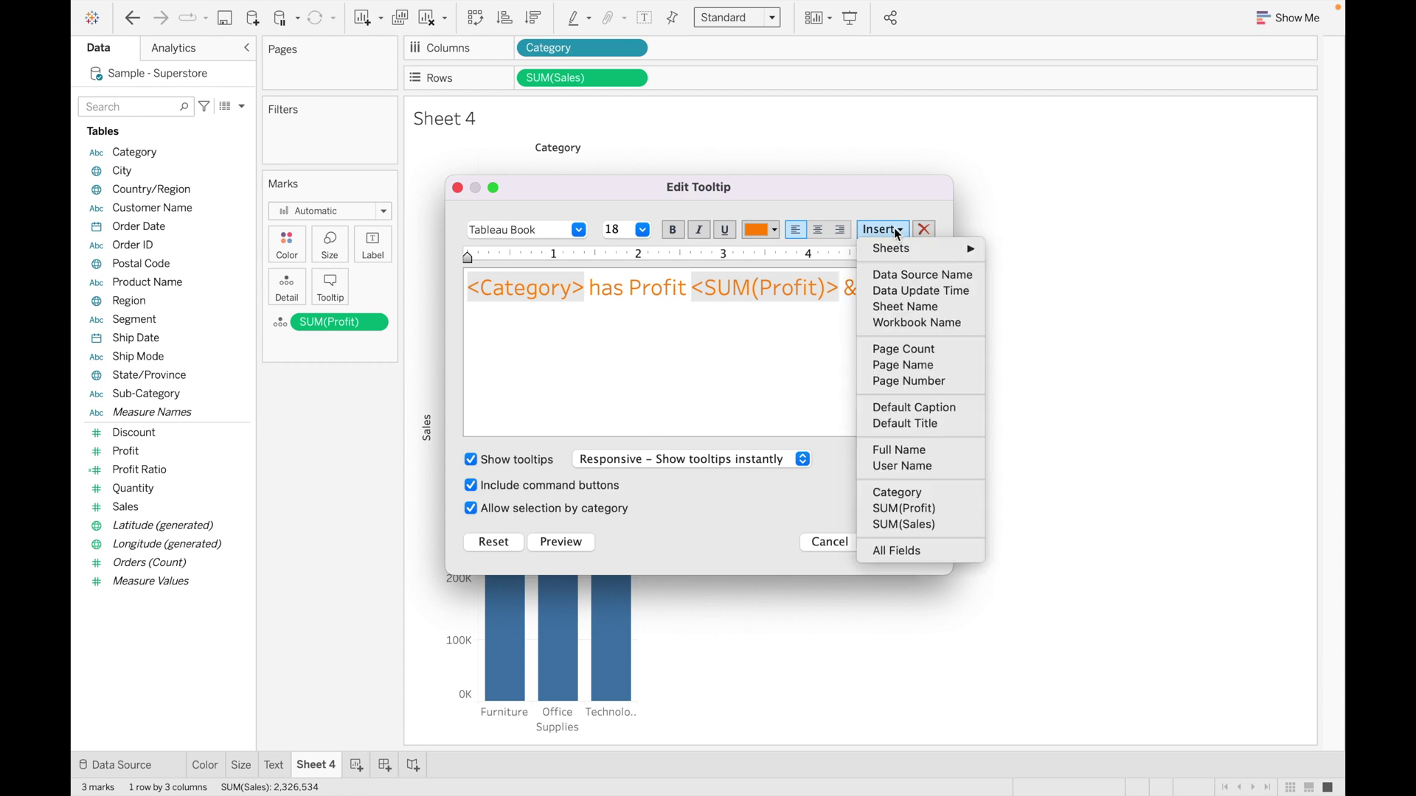
click(943, 524)
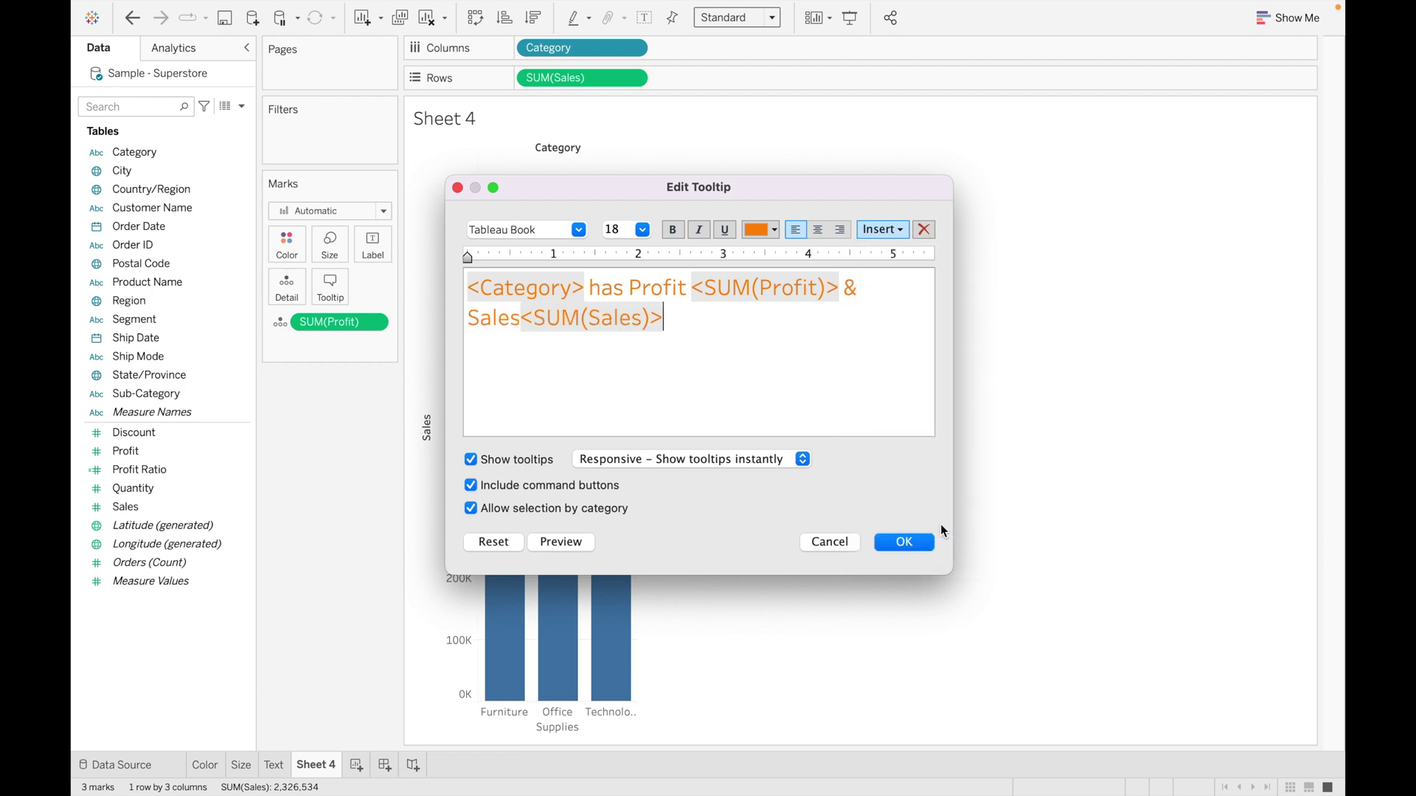
Set the <SUM(Profit)> field in the tooltip text to font size 24
click(685, 289)
click(844, 289)
key(shift+Left)
key(shift+Left)
key(shift+Left)
key(shift+Left)
key(shift+Left)
key(shift+Left)
key(shift+Left)
key(shift+Left)
key(shift+Left)
key(shift+Left)
key(shift+Left)
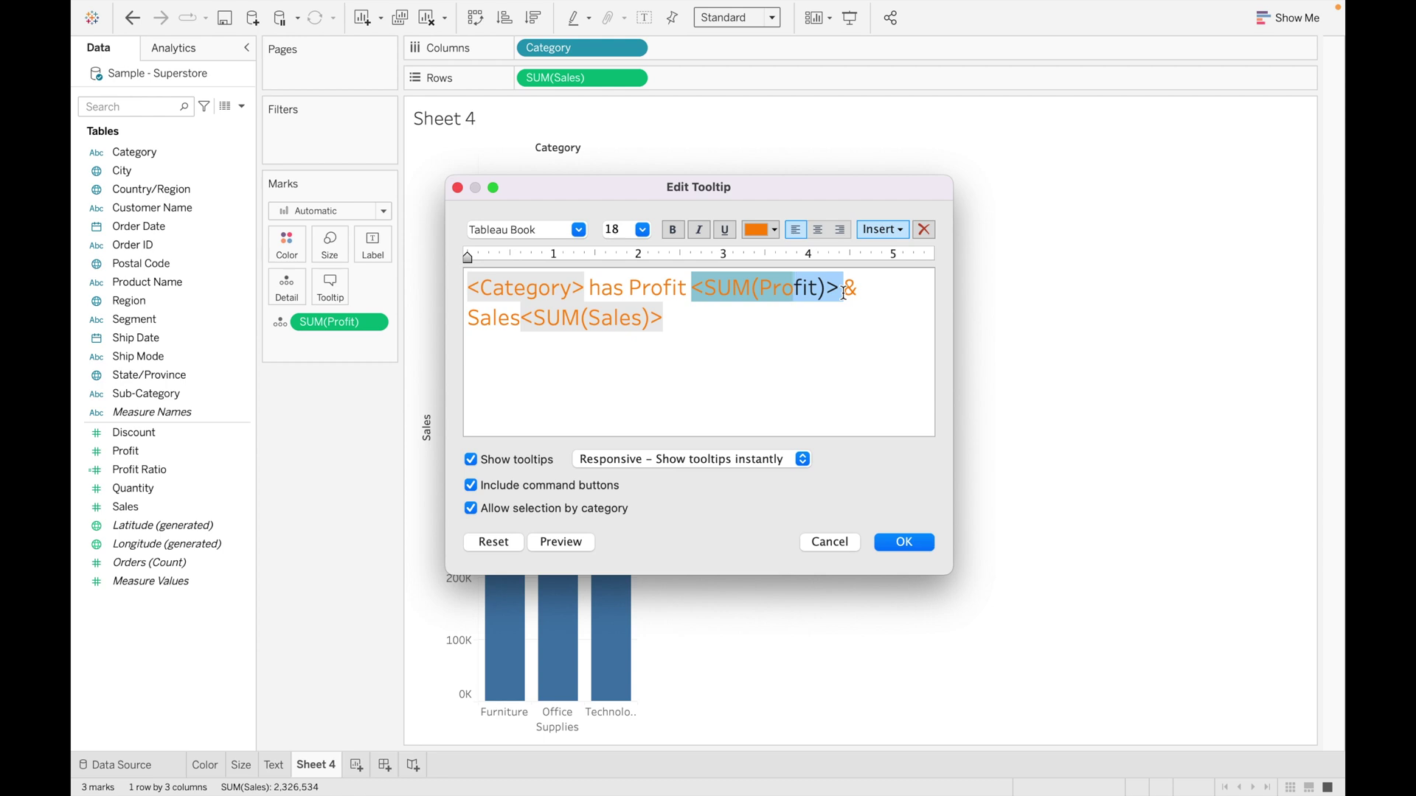
key(shift+Left)
key(shift+Left)
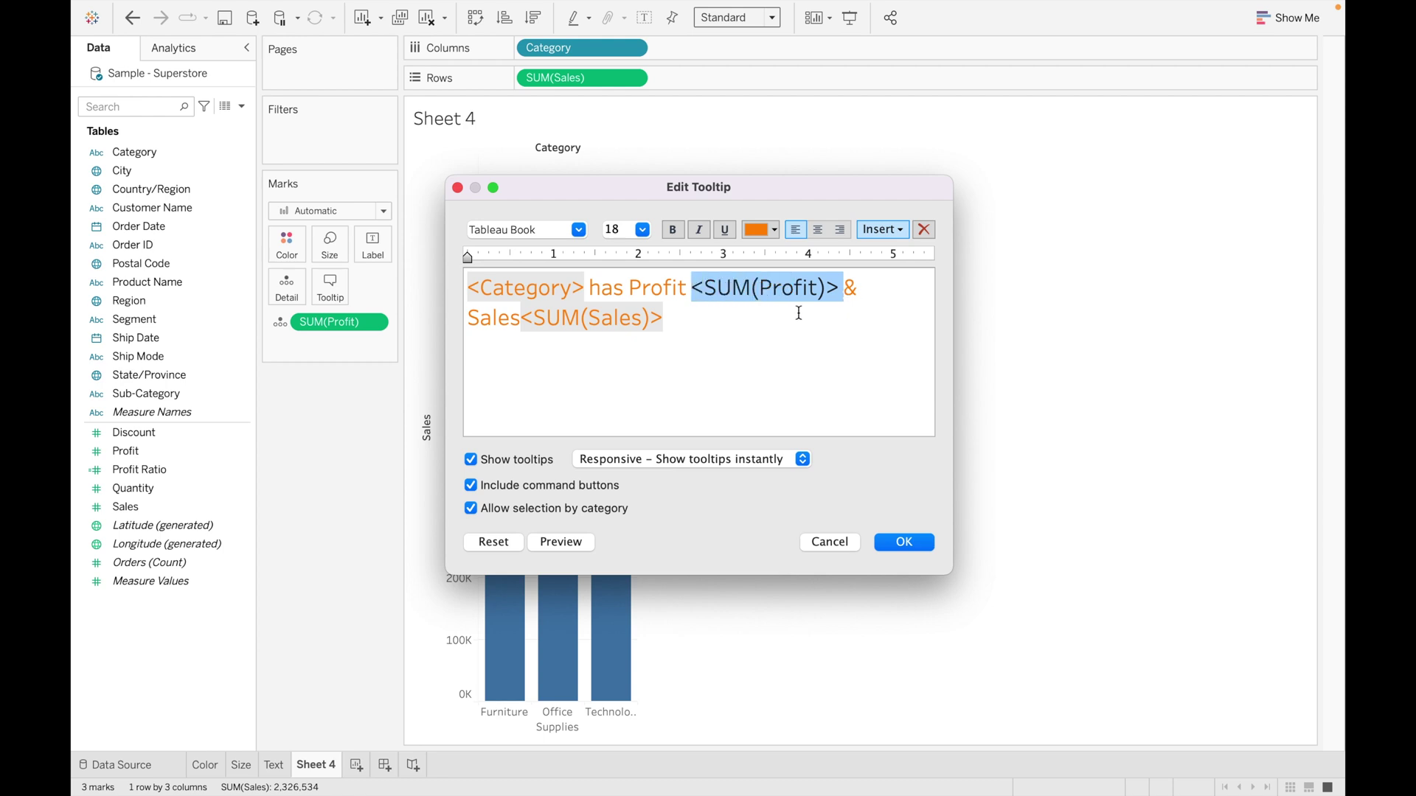
click(643, 231)
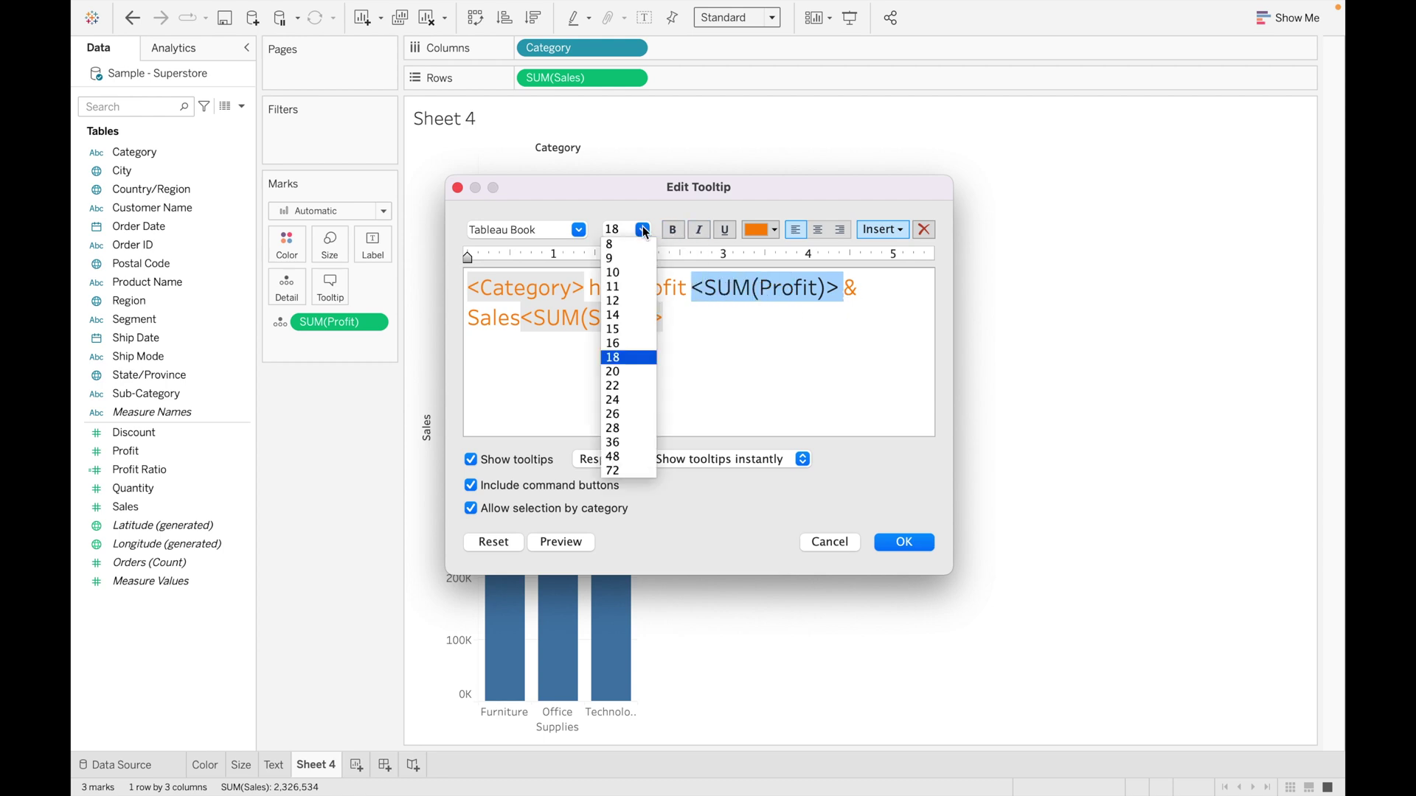
click(636, 399)
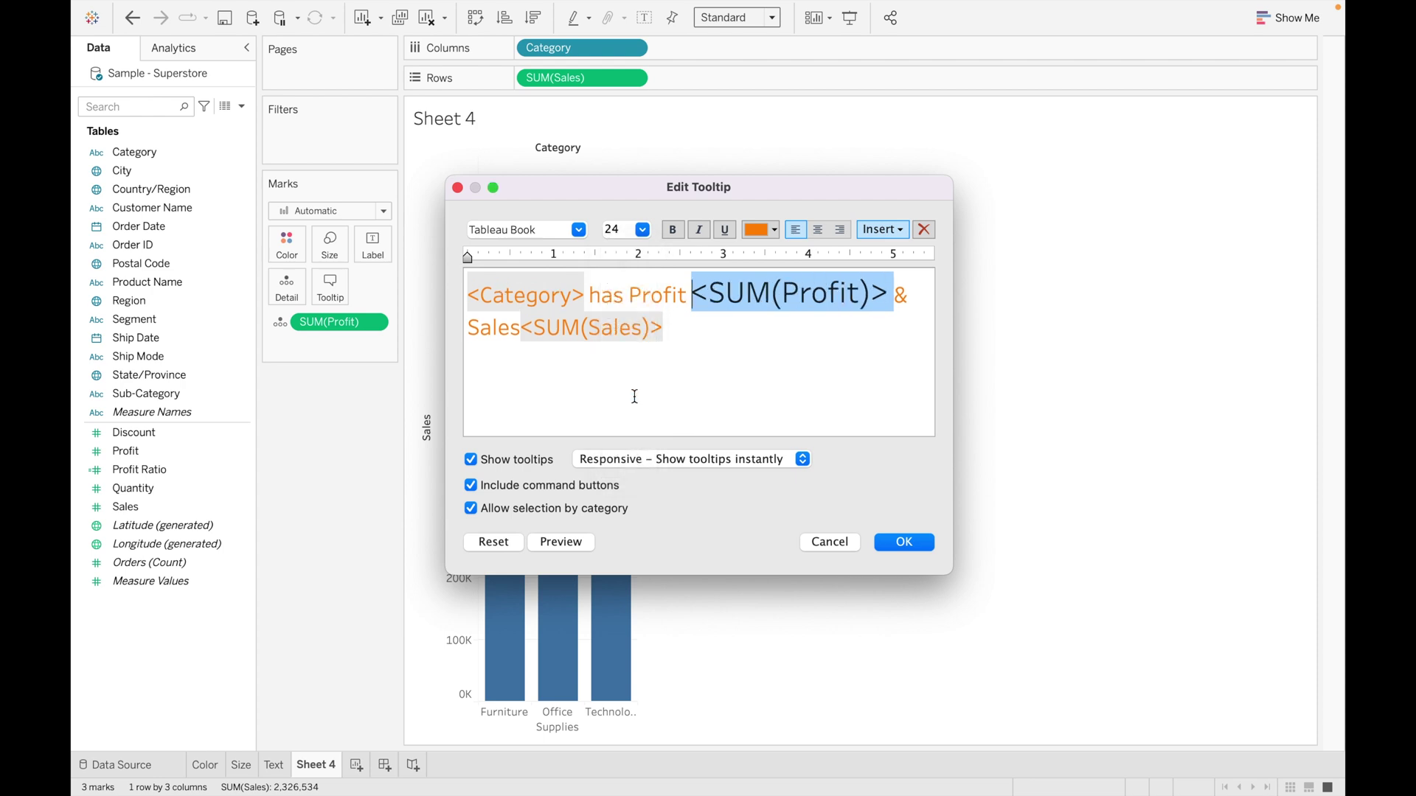
Set the <SUM(Sales)> field in the tooltip text to font size 24
click(672, 330)
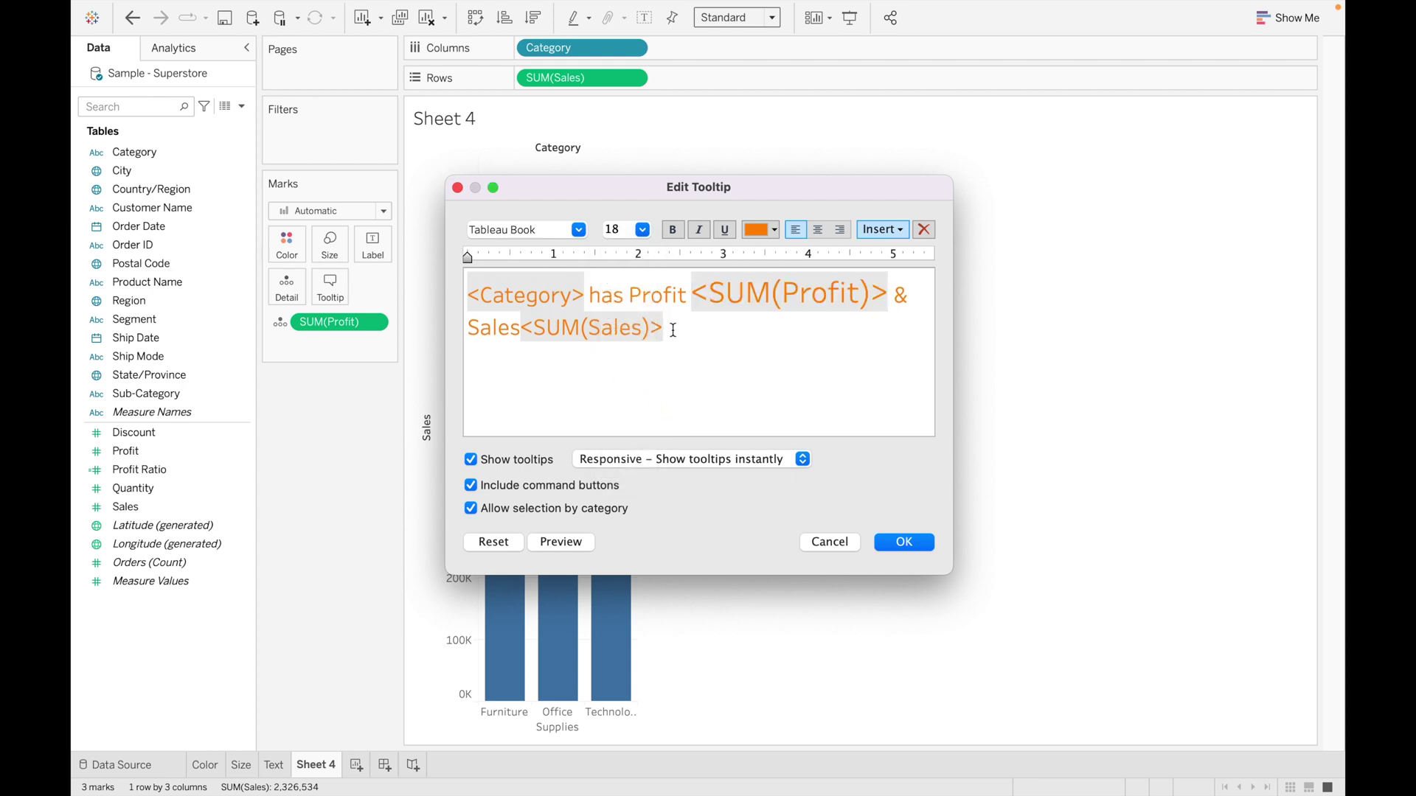
key(shift+Left)
key(shift+Left)
key(shift+Left)
key(shift+Left)
key(shift+Left)
key(shift+Left)
key(shift+Left)
key(shift+Left)
key(shift+Left)
key(shift+Left)
key(shift+Left)
key(shift+Left)
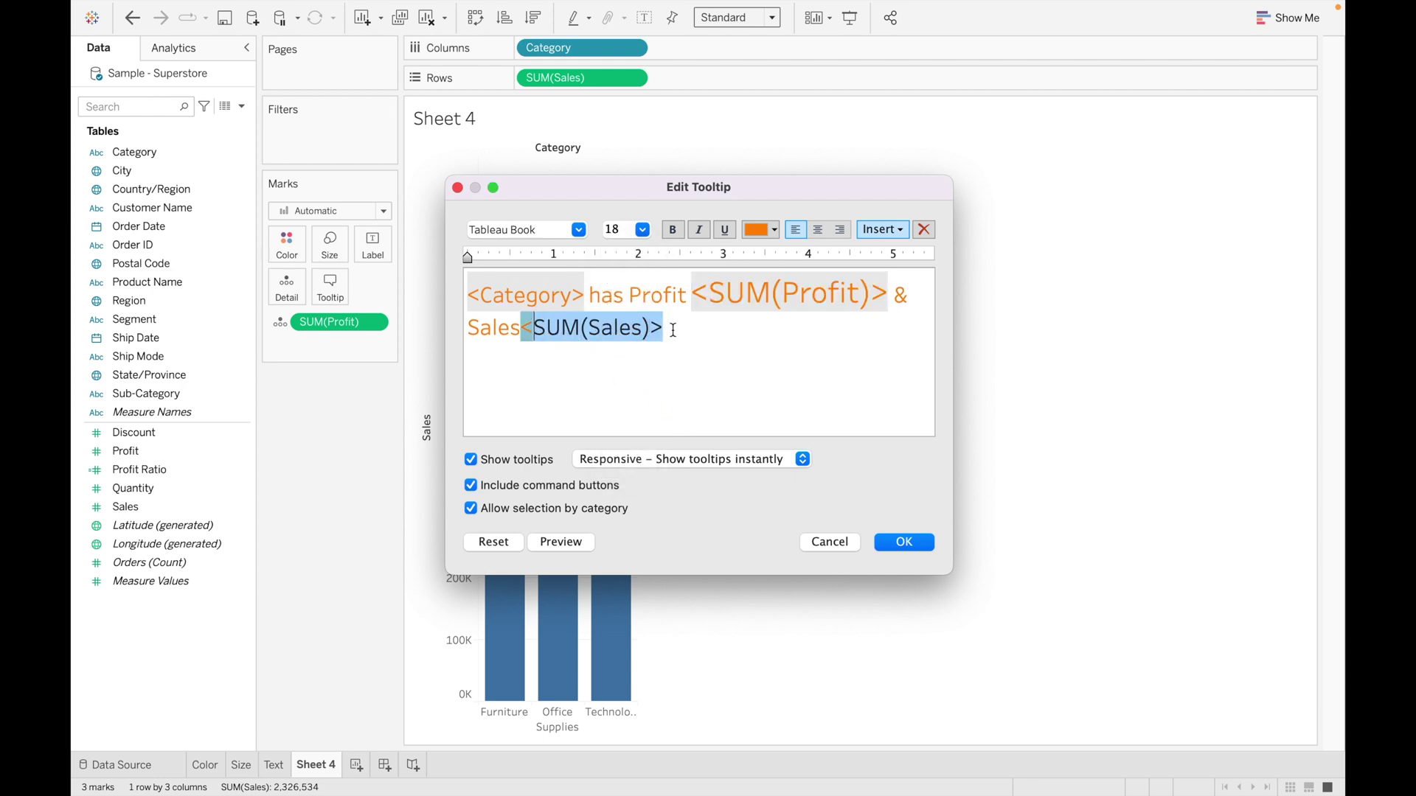
click(648, 231)
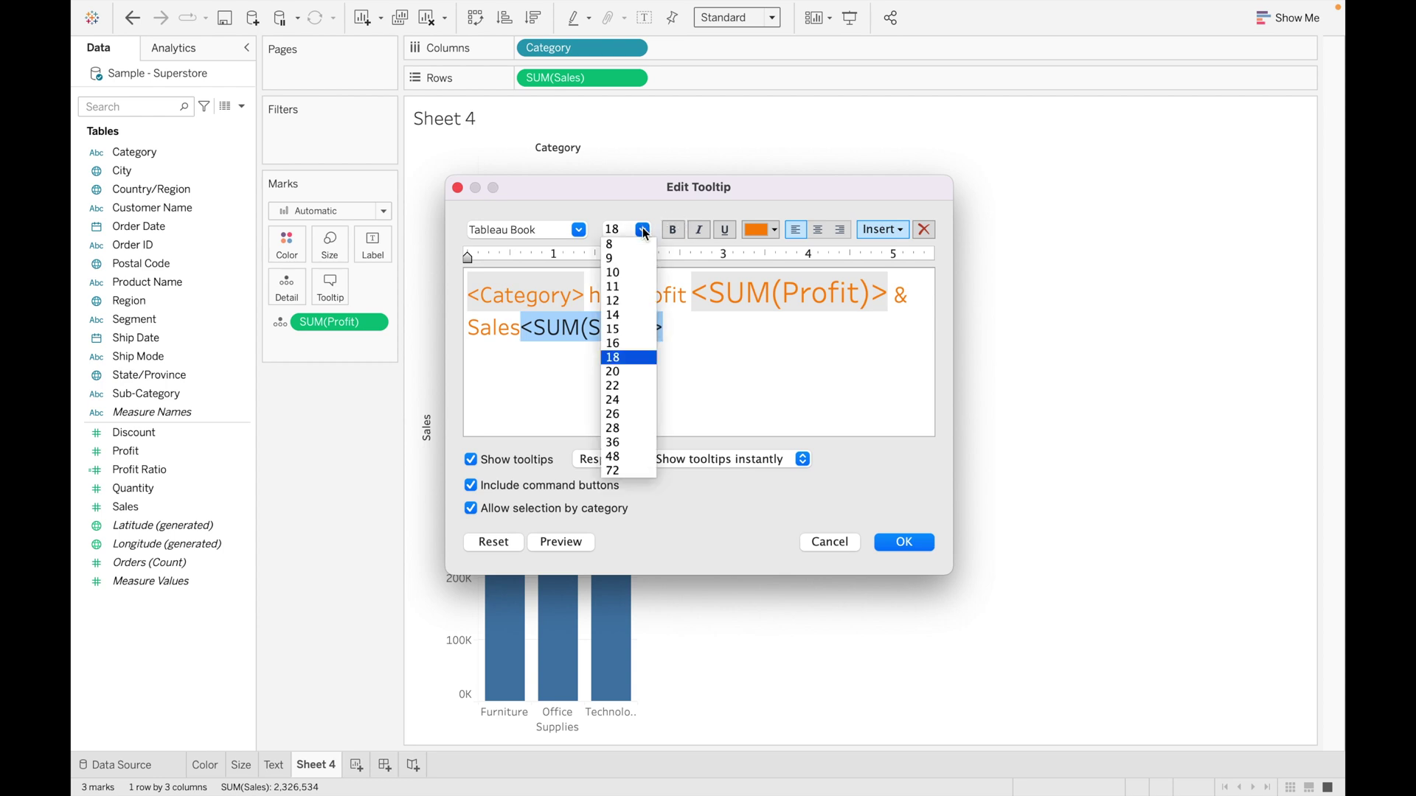
click(642, 400)
click(757, 343)
Set the <Category> field in the tooltip text to font size 24, apply the tooltip and preview it on a bar
click(590, 301)
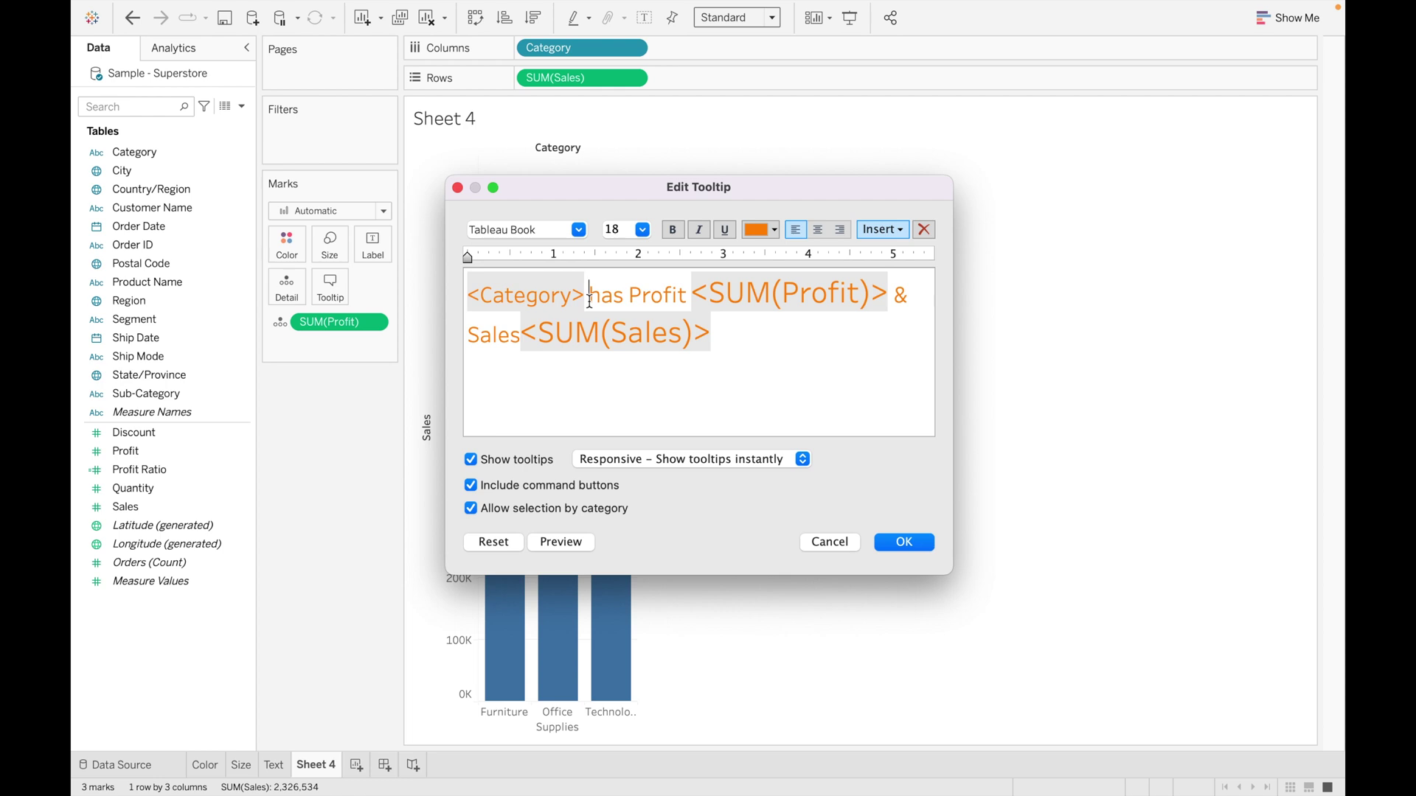
key(shift+Left)
key(shift+Left)
key(shift+Left)
key(shift+Left)
key(shift+Left)
key(shift+Left)
key(shift+Left)
key(shift+Left)
key(shift+Left)
key(shift+Left)
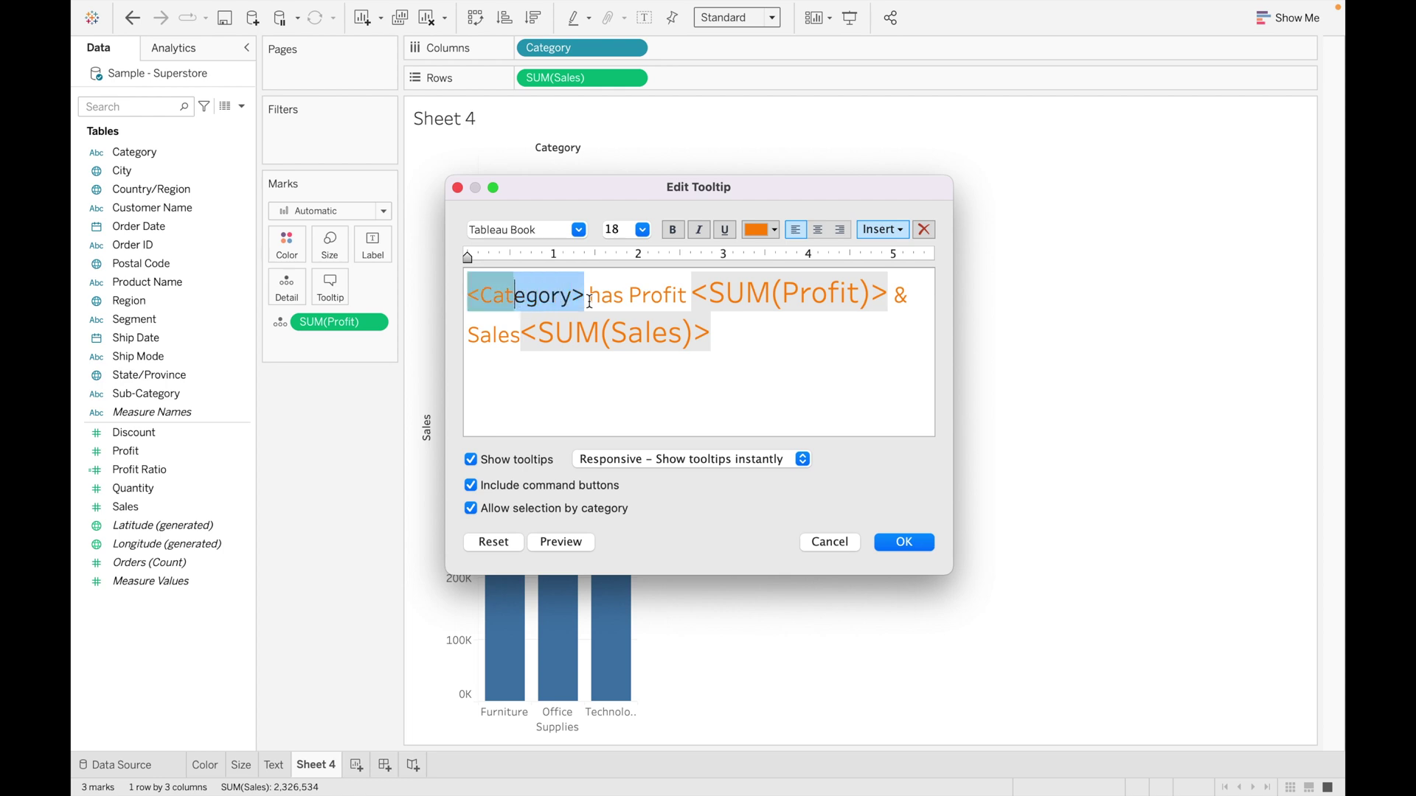
click(642, 229)
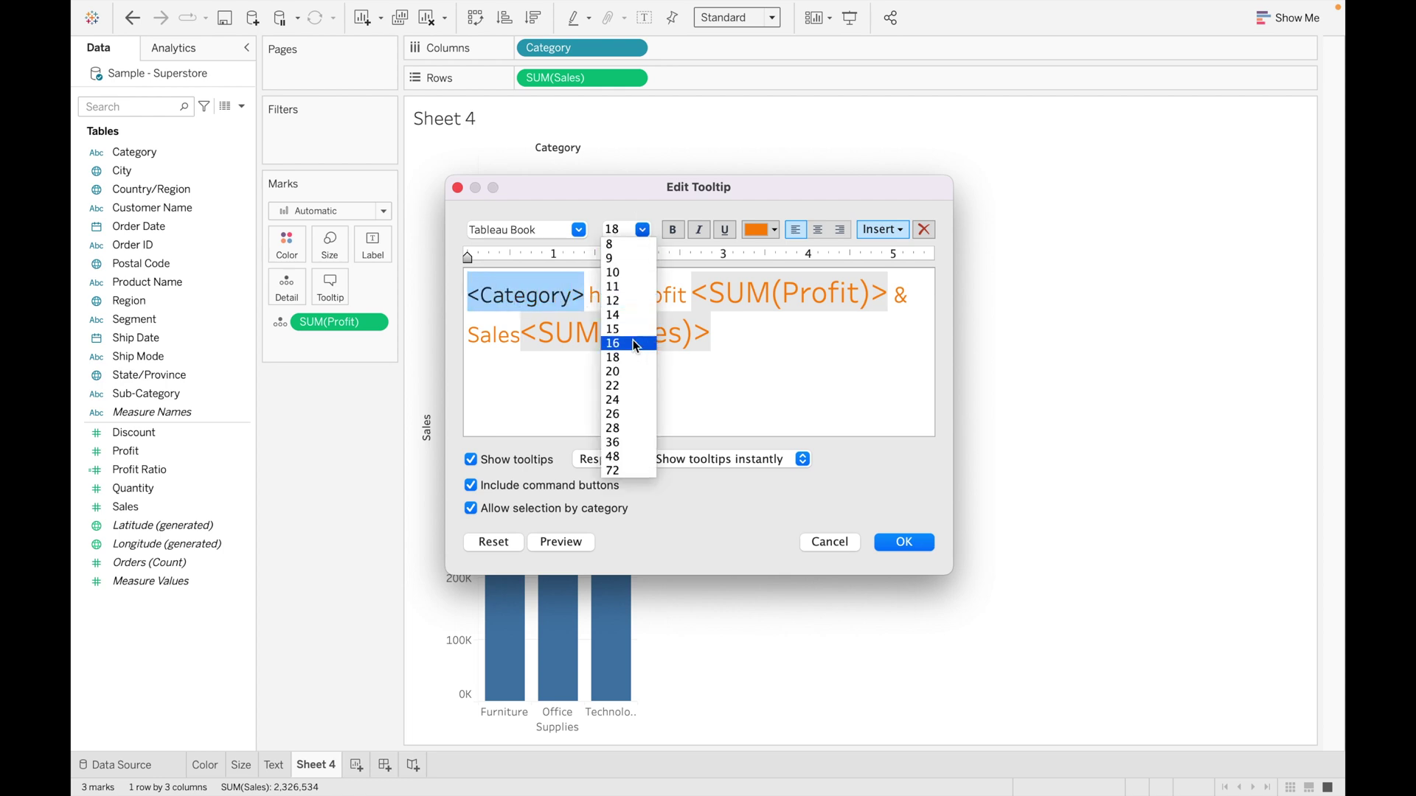
click(634, 399)
click(796, 321)
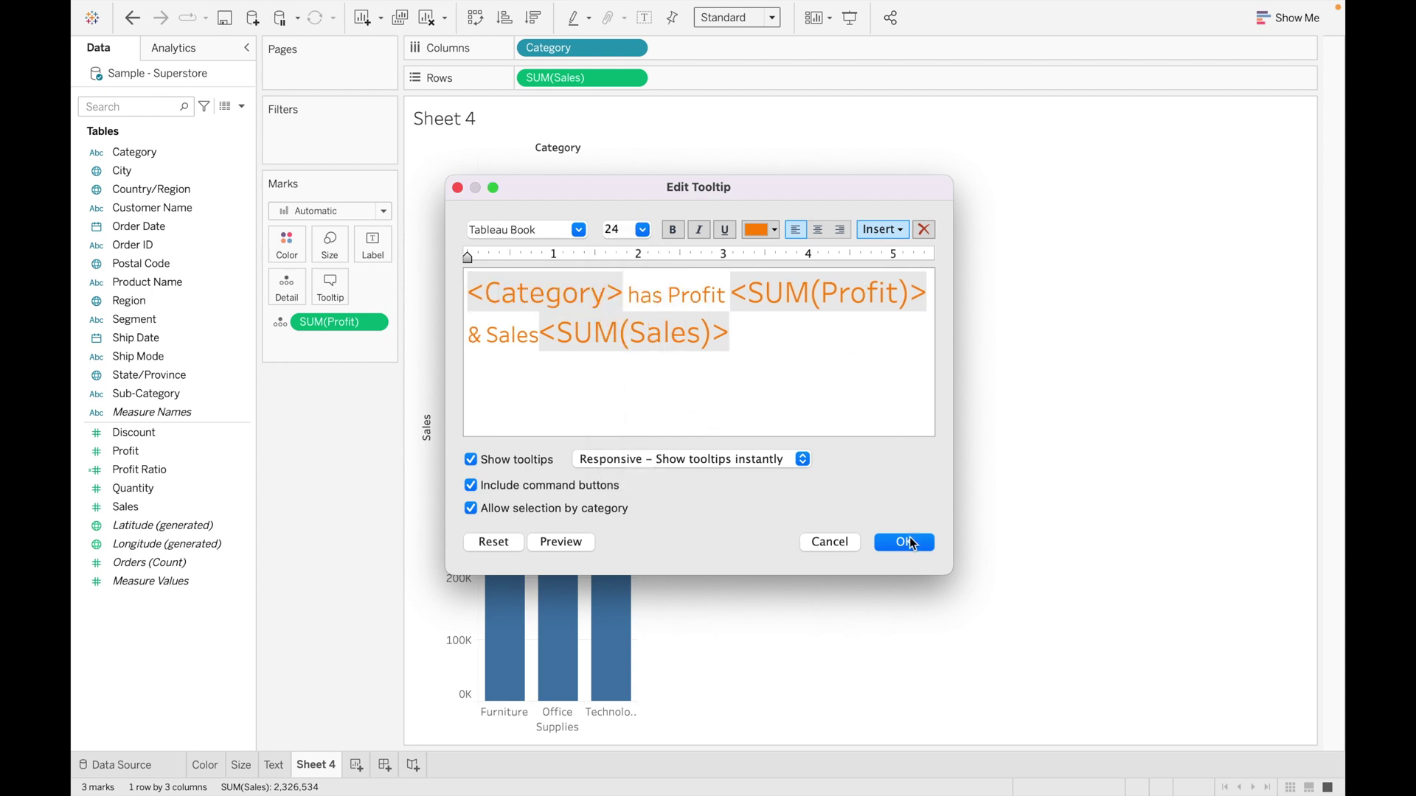
click(904, 543)
mouse_move(625, 422)
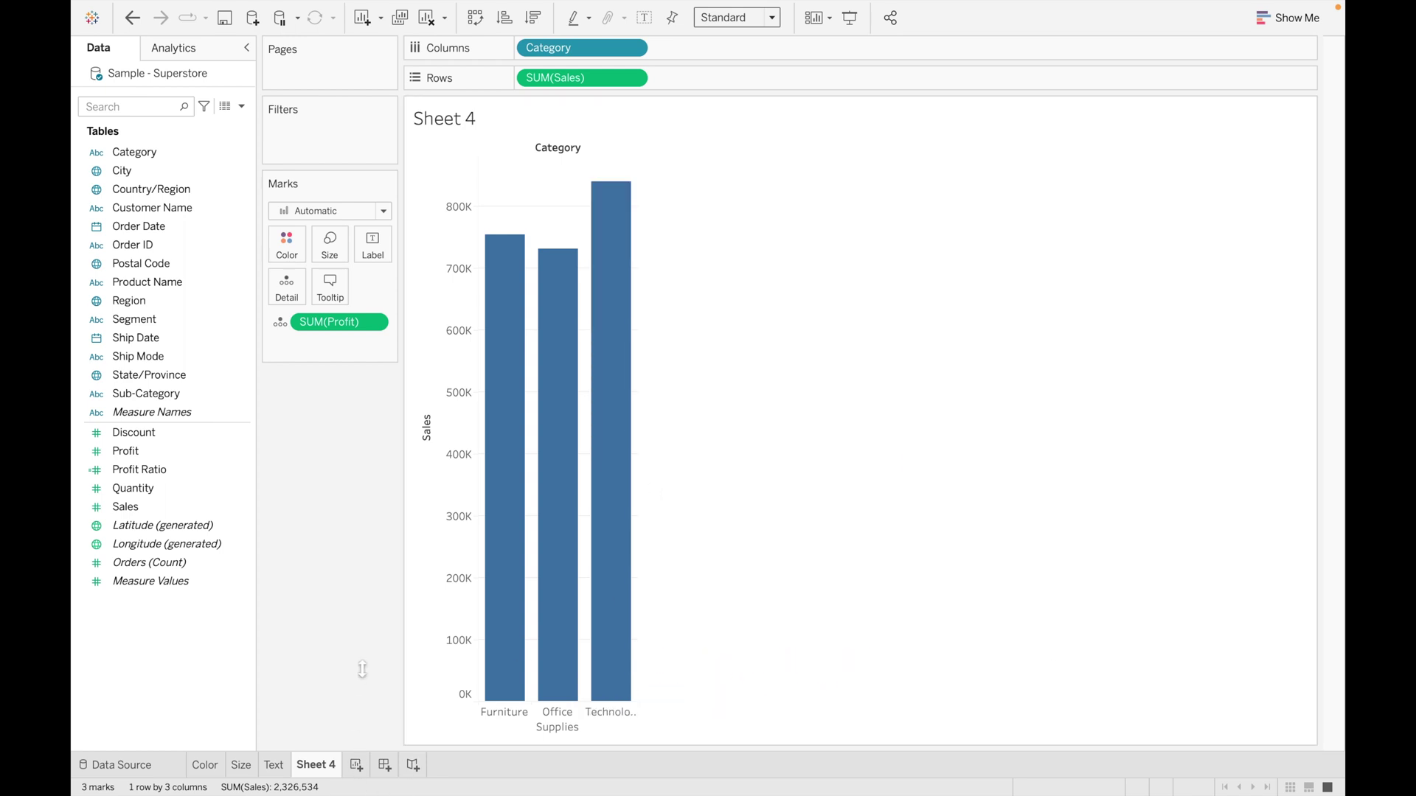
Build a Shape-mark view on a new worksheet with Category on Rows and Sales assigned to Shape
click(356, 764)
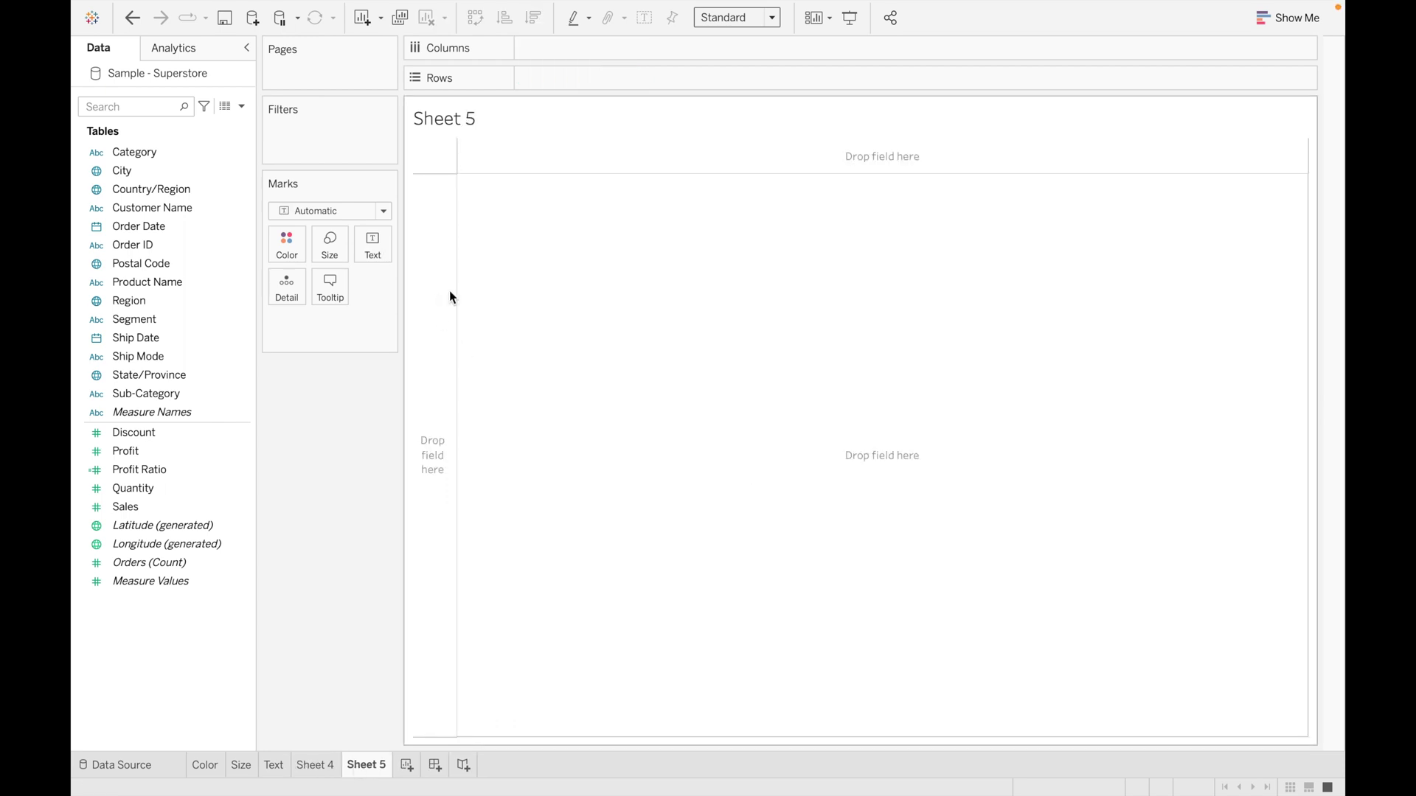
click(390, 212)
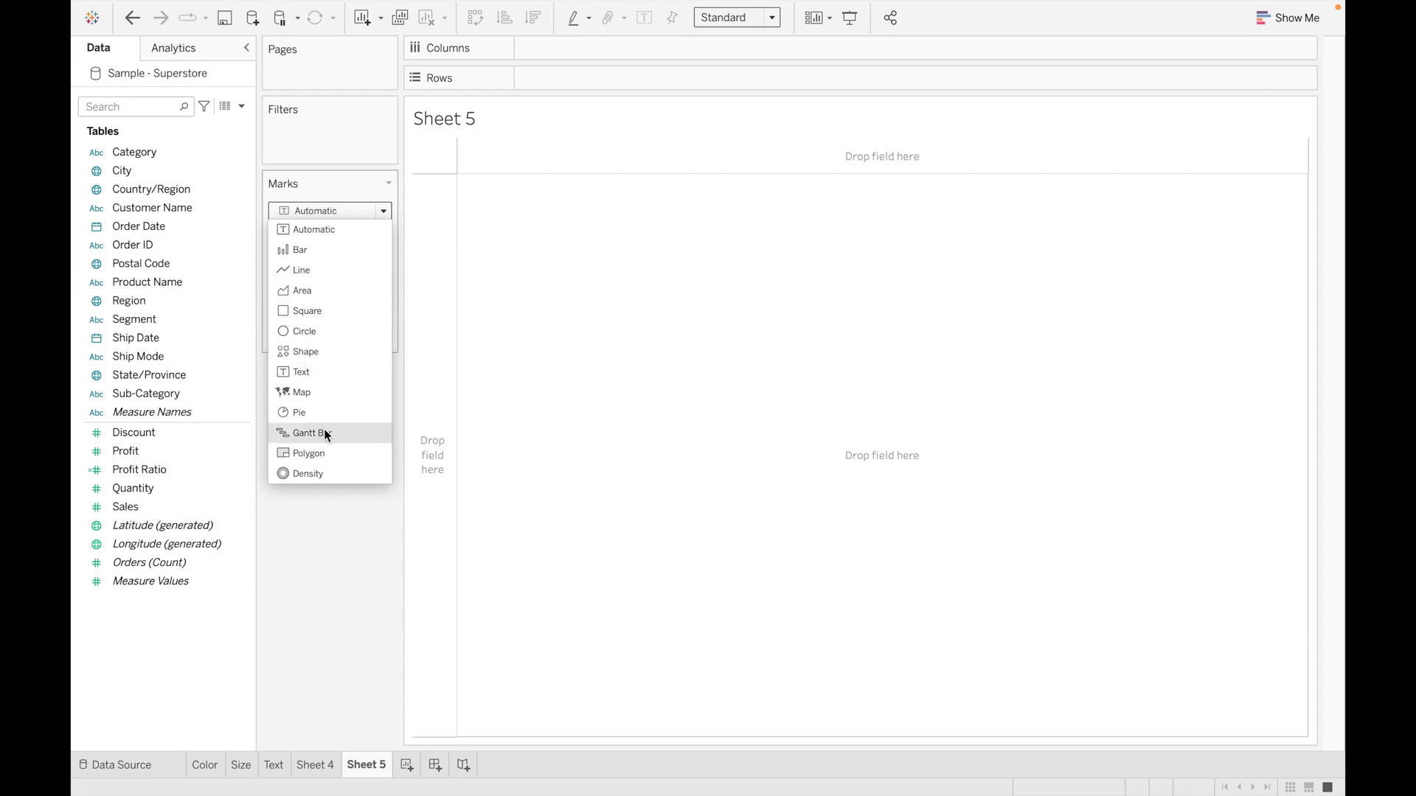
click(328, 352)
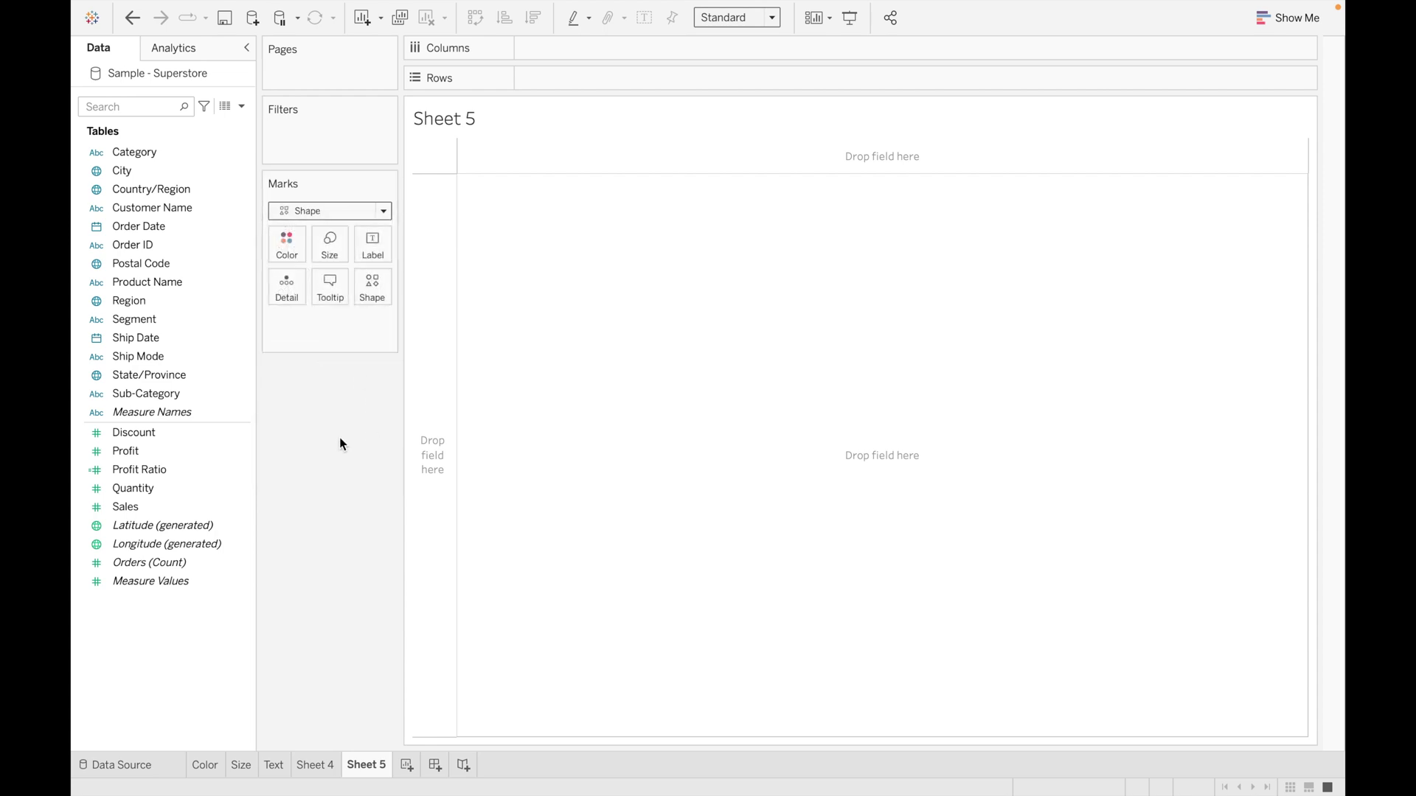
double_click(153, 152)
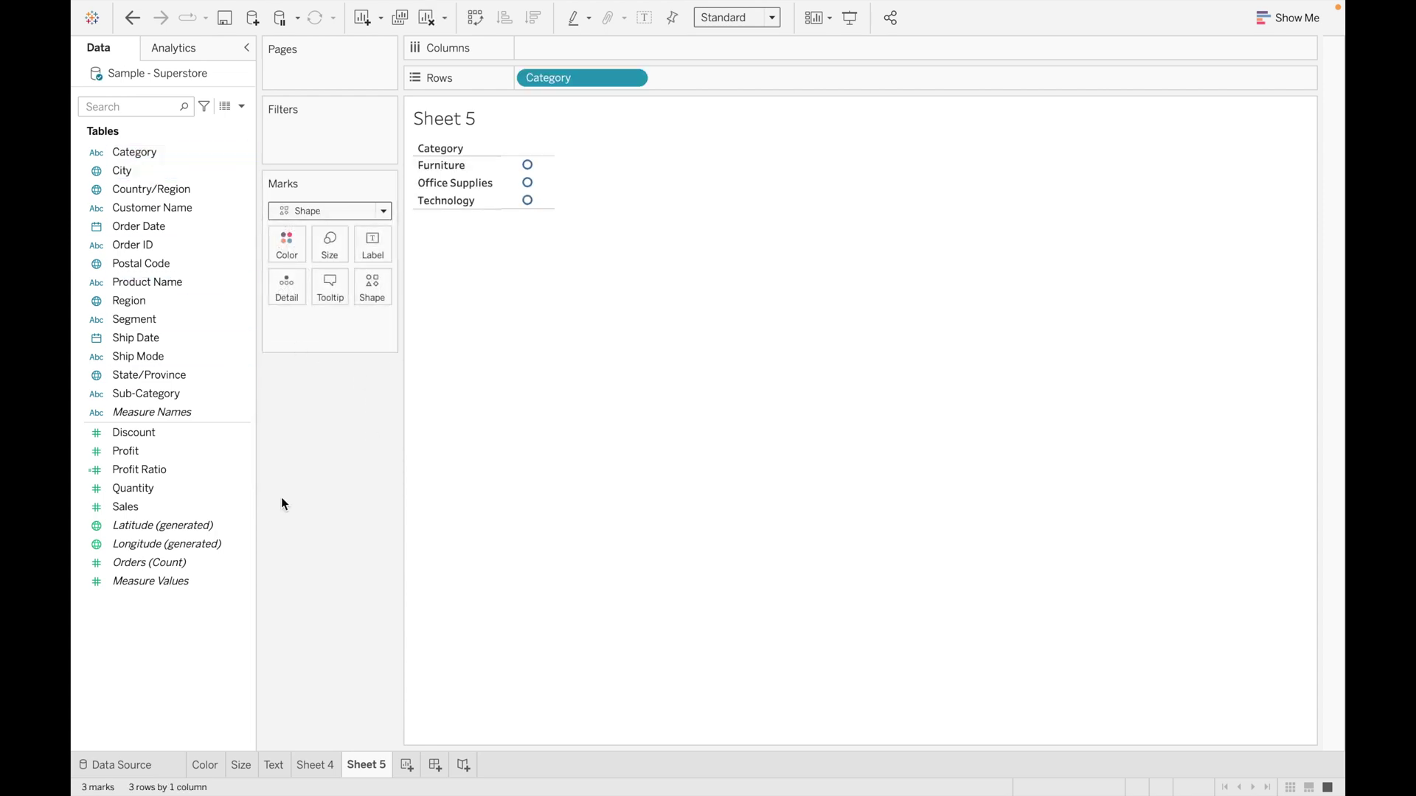
drag(155, 504, 369, 292)
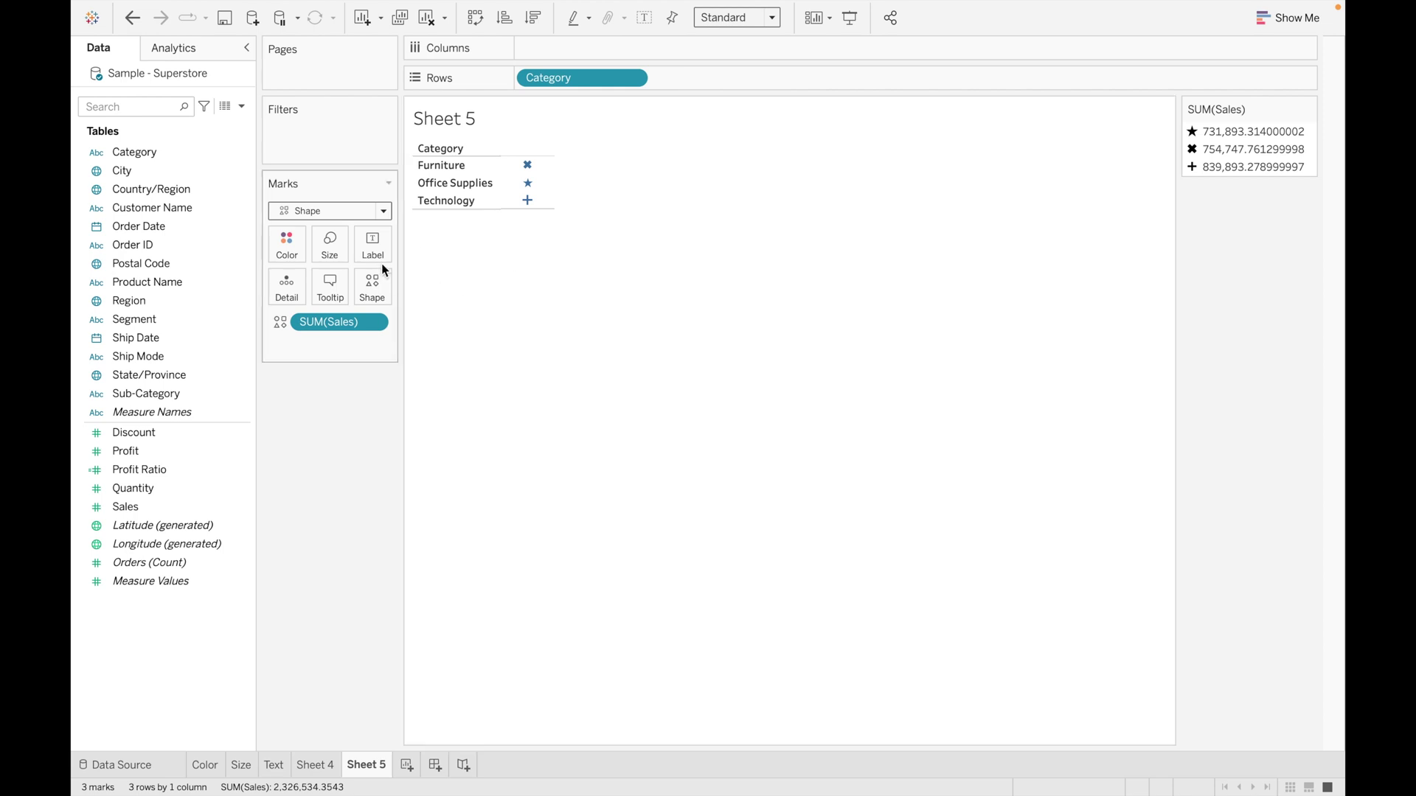
From the Filled shape palette, assign the plus to the 731,893.314000002 Sales item and the left-pointing triangle to the 839,893.278999997 item
click(378, 292)
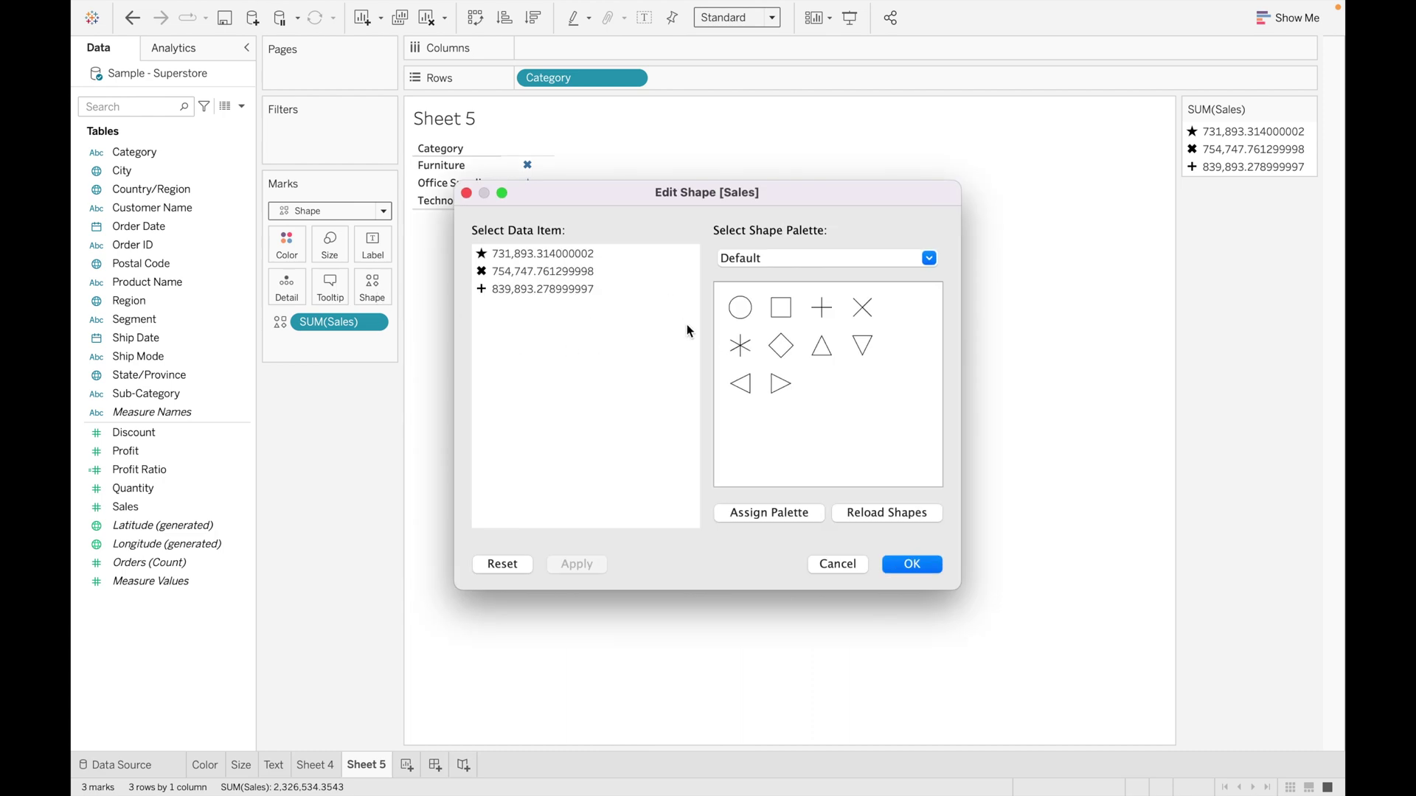
click(929, 258)
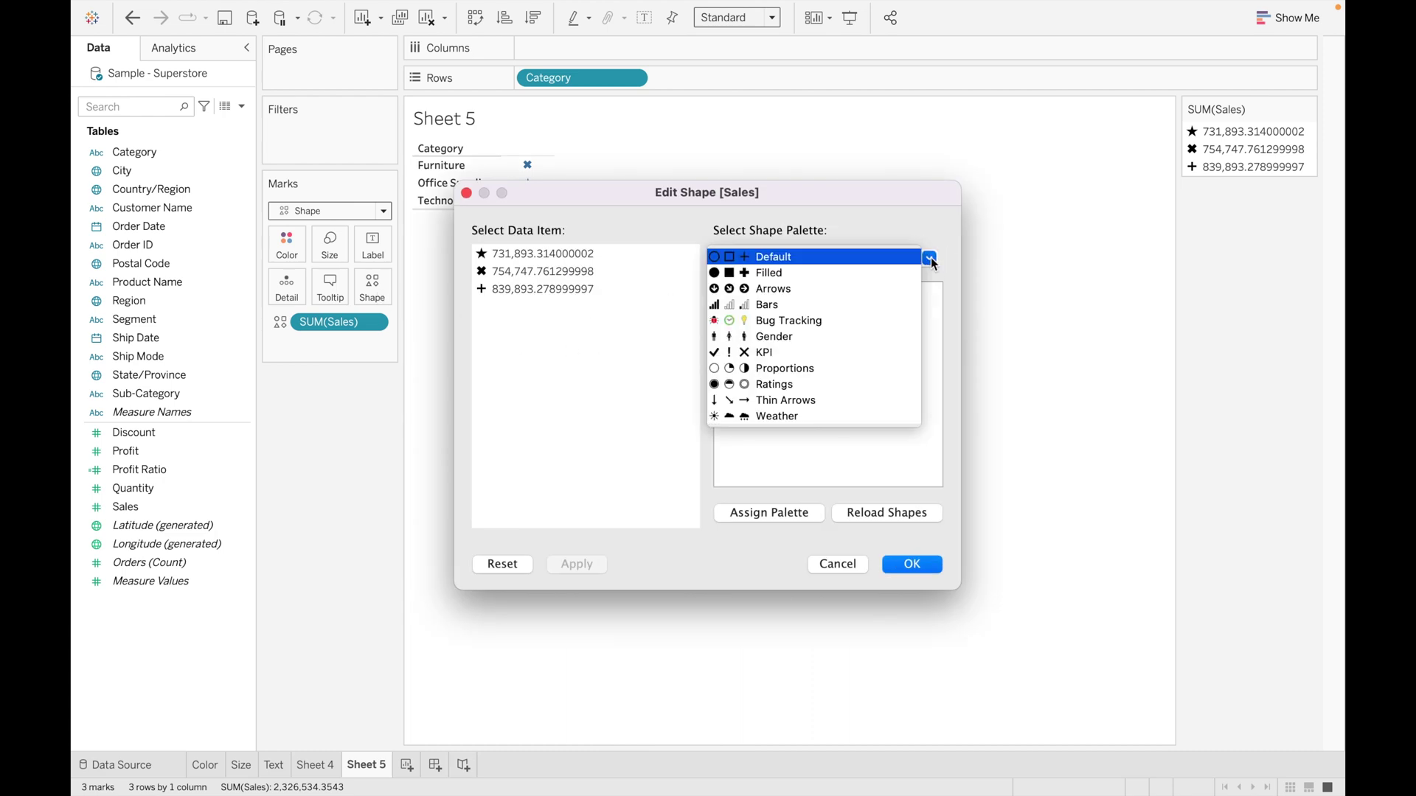
click(848, 272)
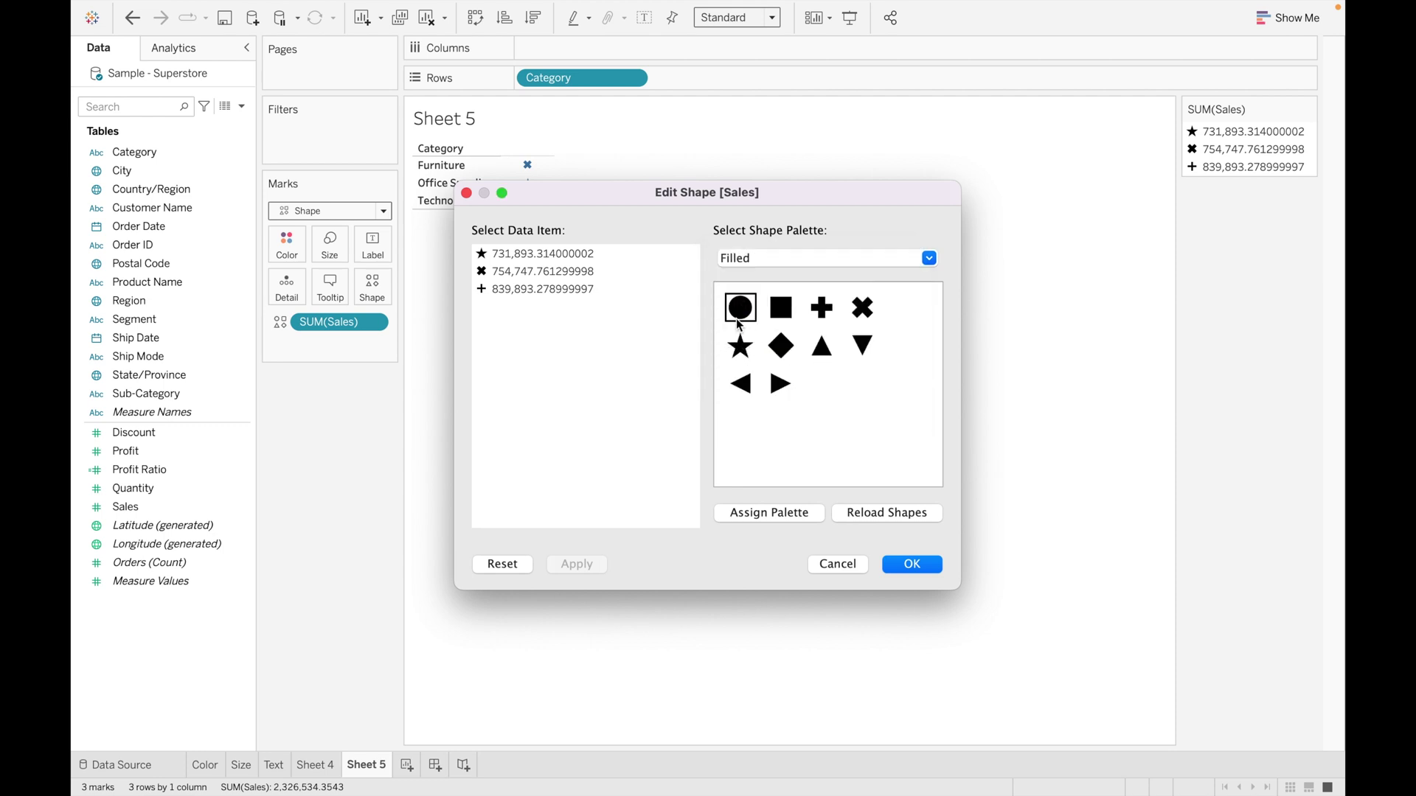
click(586, 254)
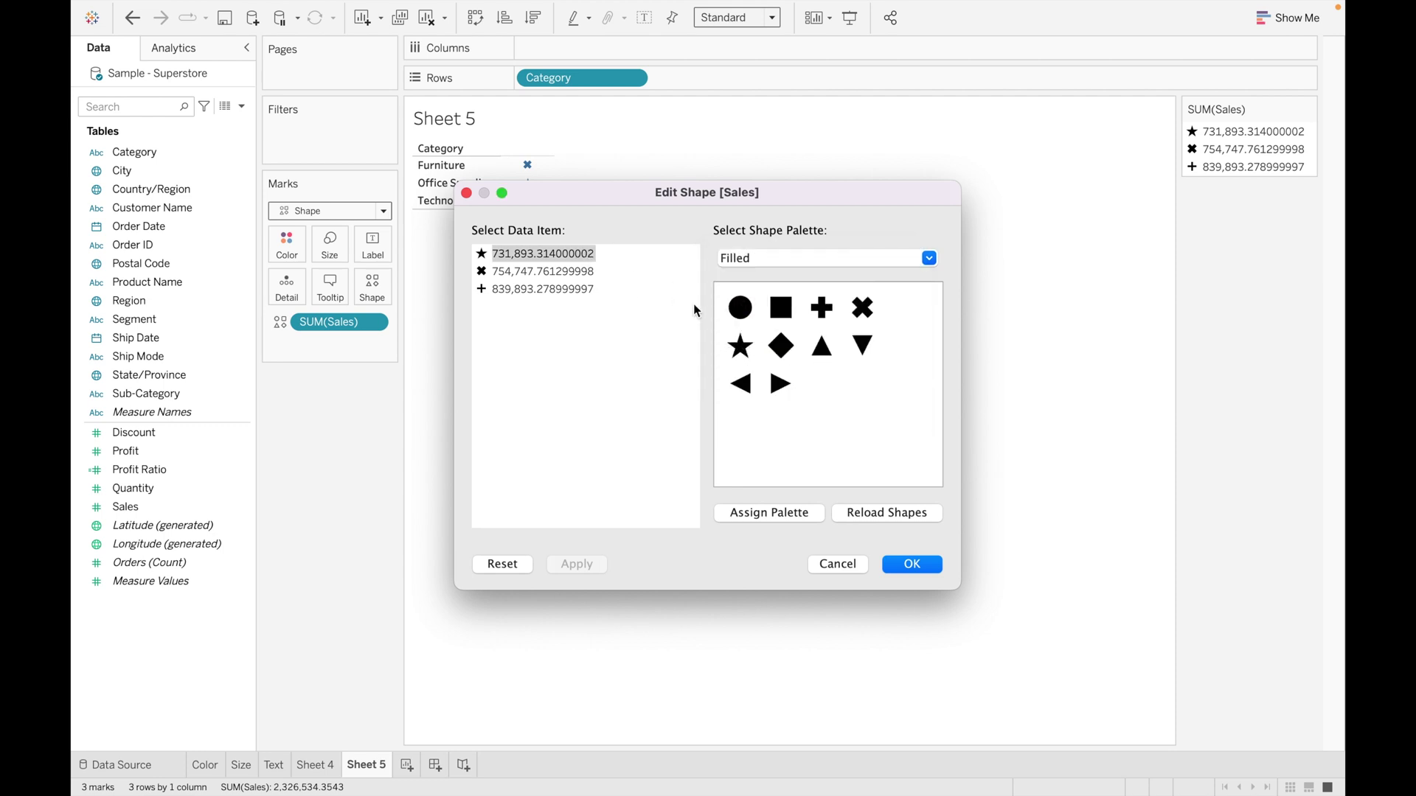
click(811, 316)
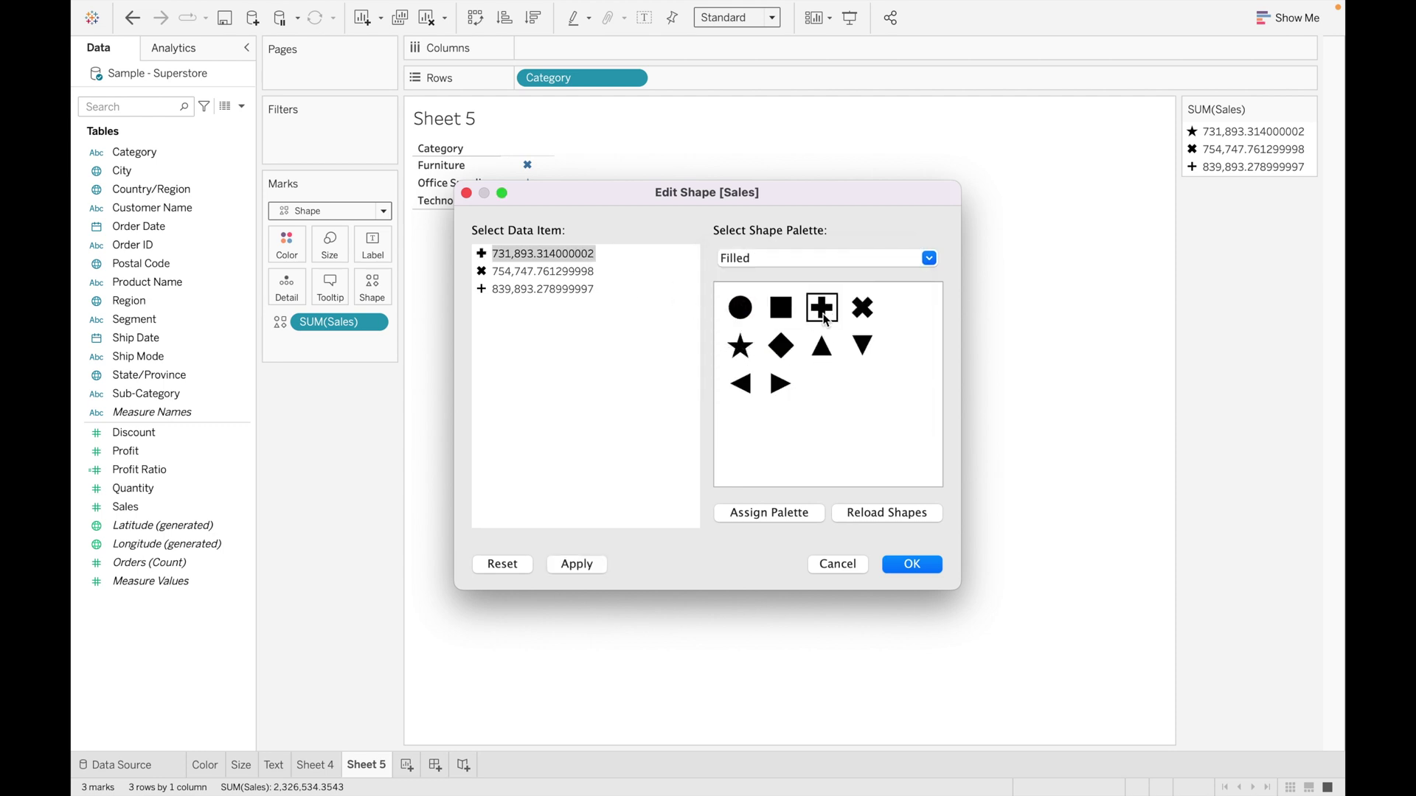
click(552, 286)
click(740, 384)
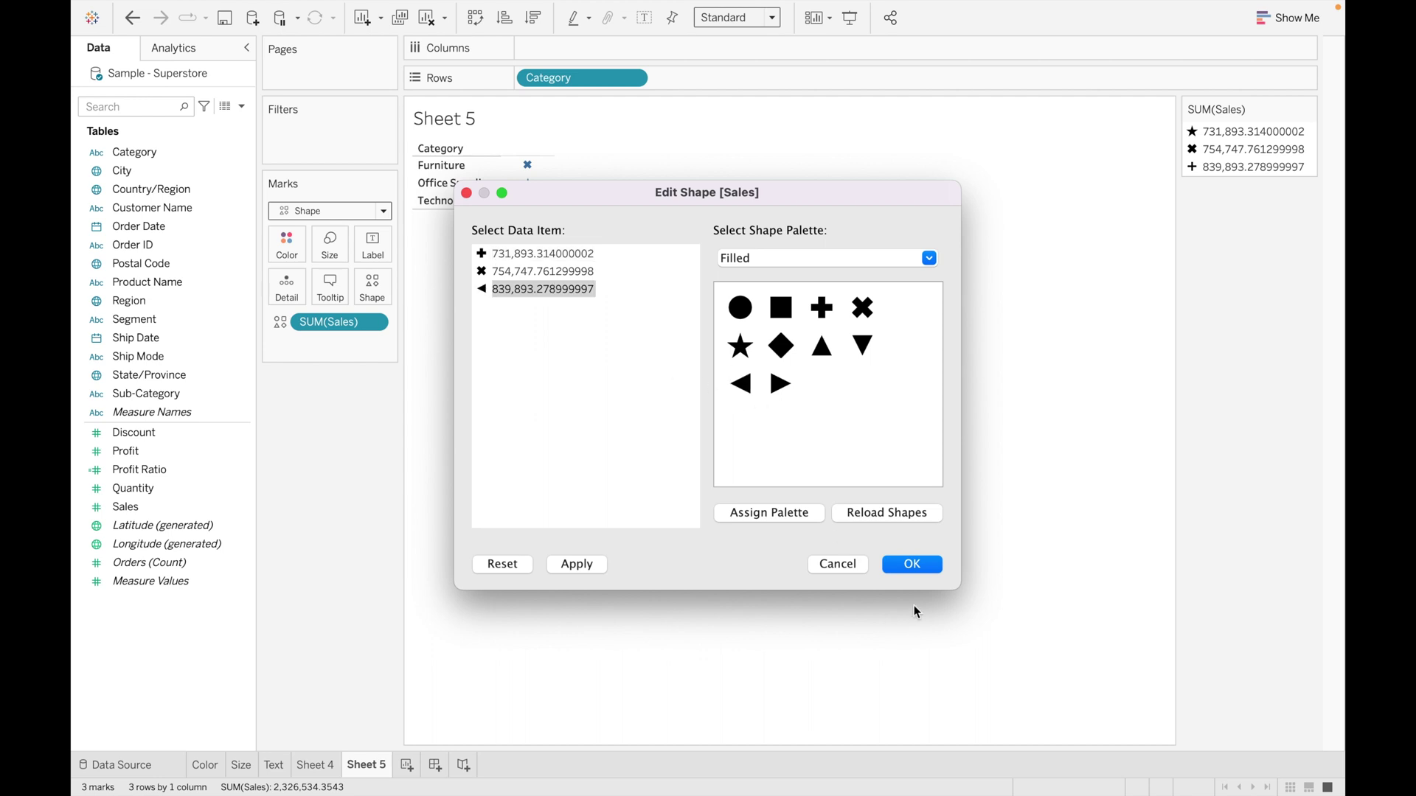
click(912, 564)
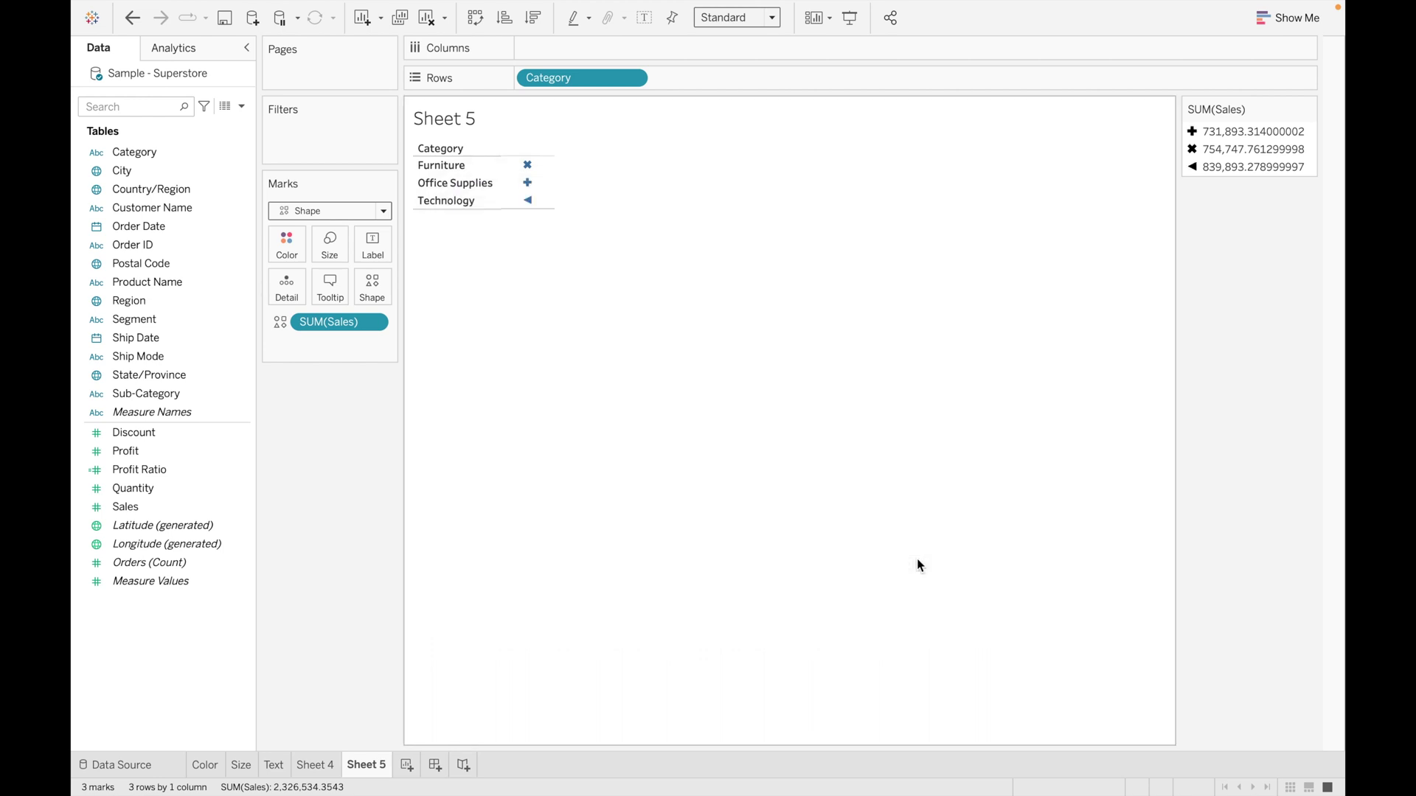
Fit the shape chart to Entire View and color the shapes by Category
click(773, 17)
click(755, 79)
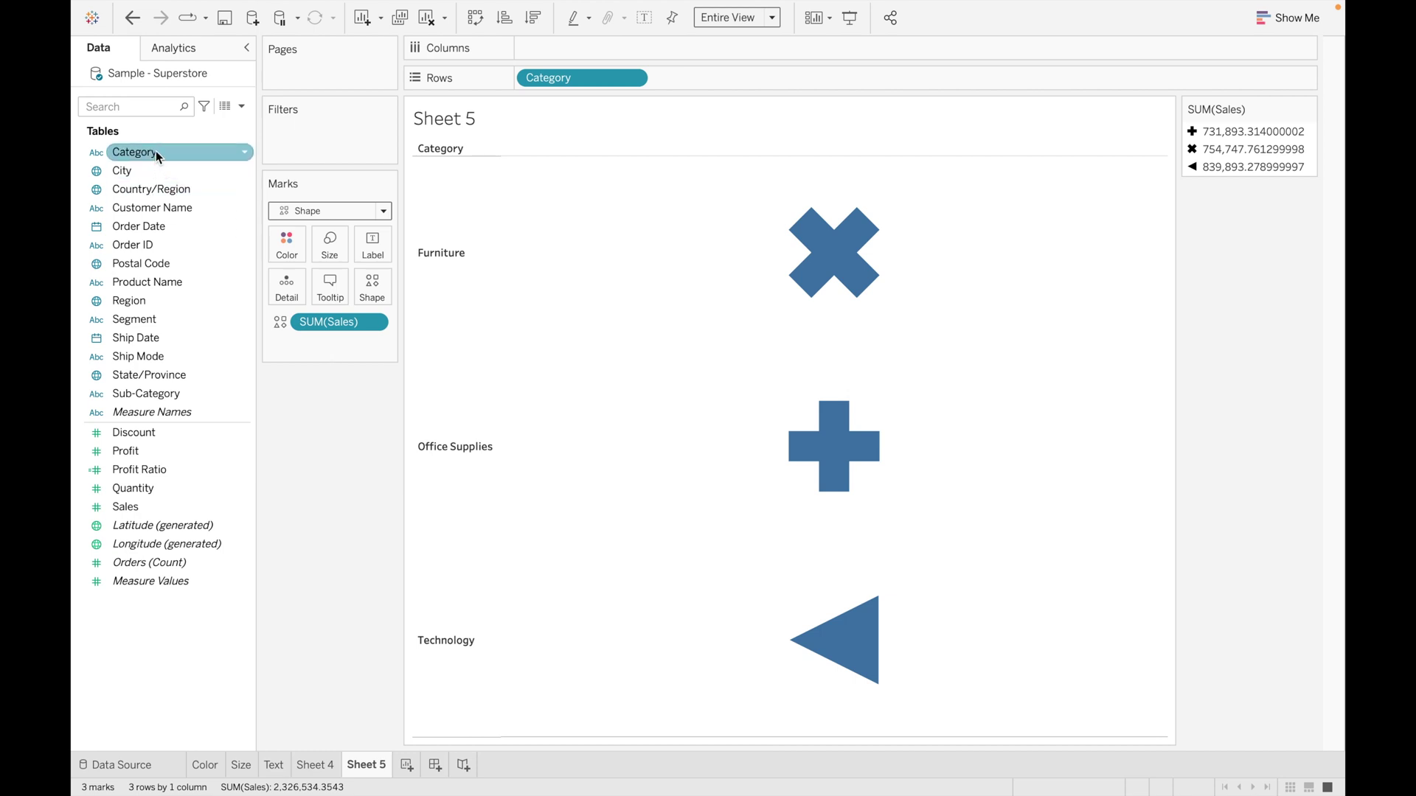
drag(157, 152, 284, 242)
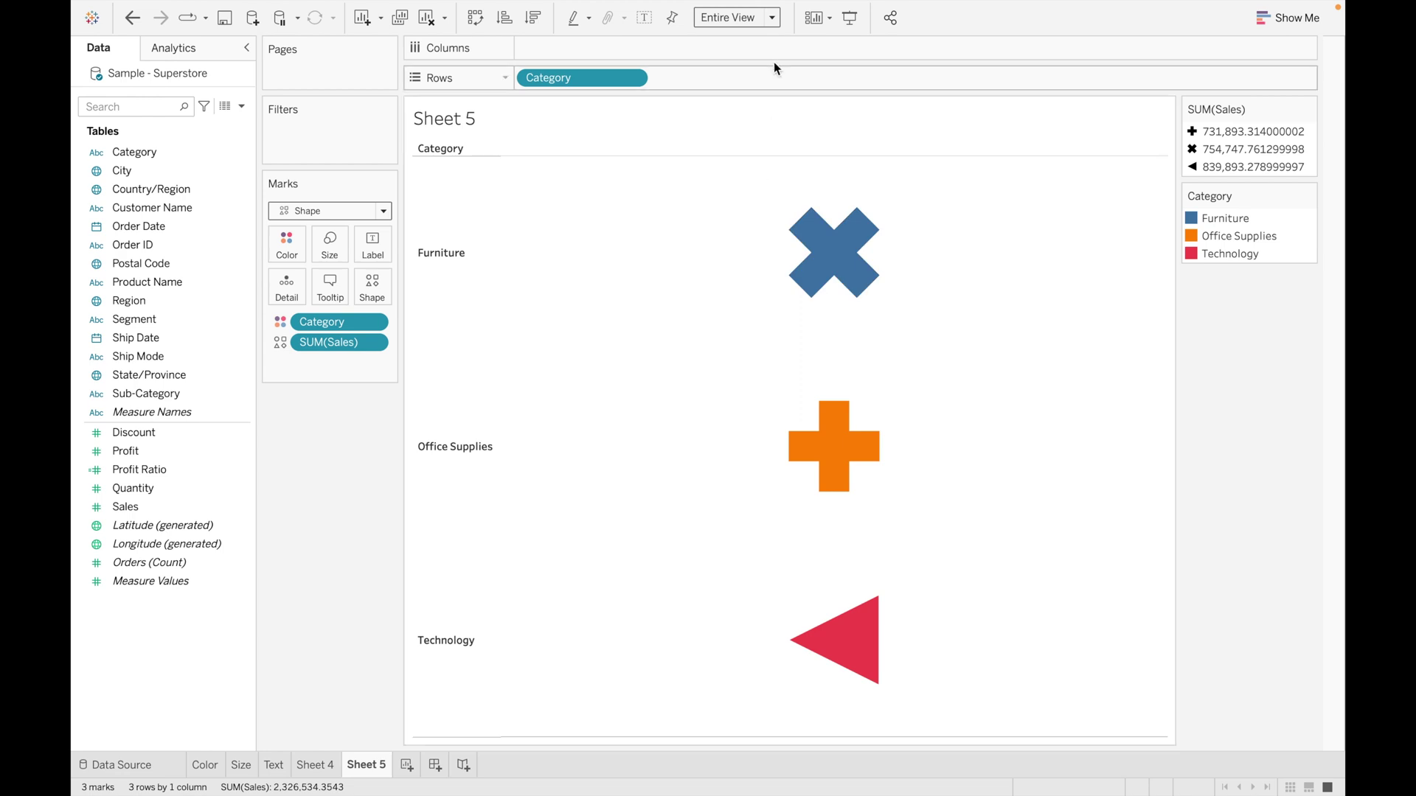
click(771, 17)
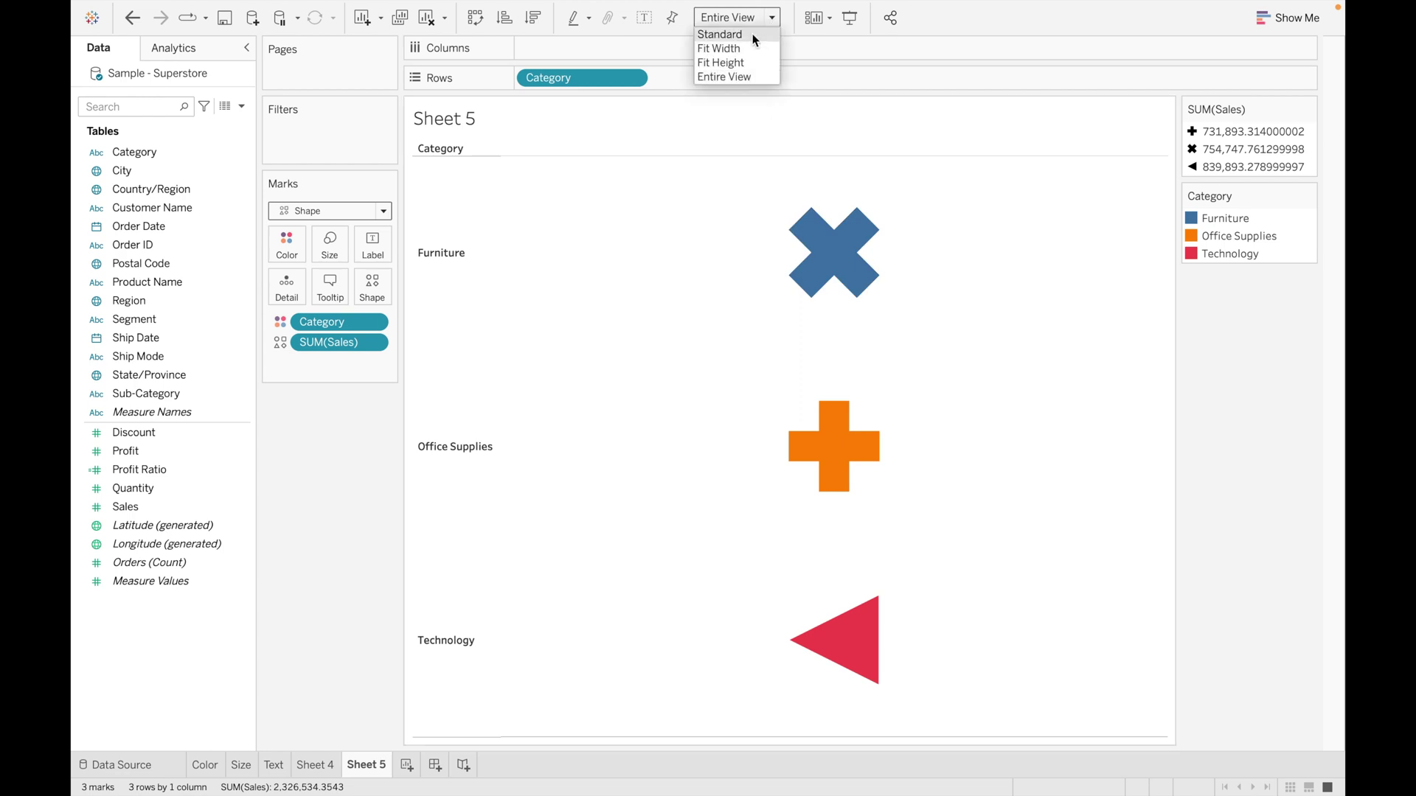
click(371, 289)
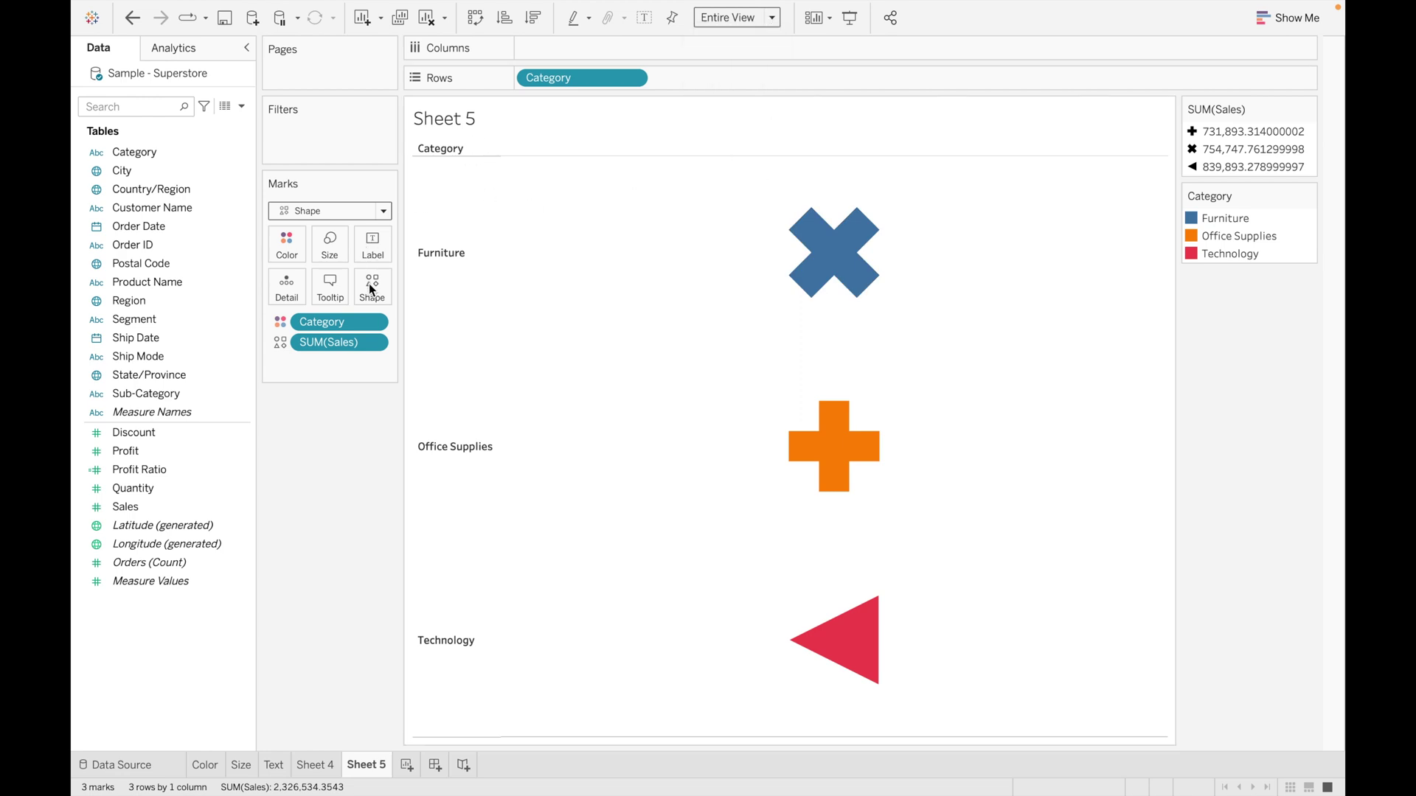
Browse the Arrows, Bug Tracking, Gender and KPI shape palettes available for the Sales shapes
click(371, 289)
click(930, 257)
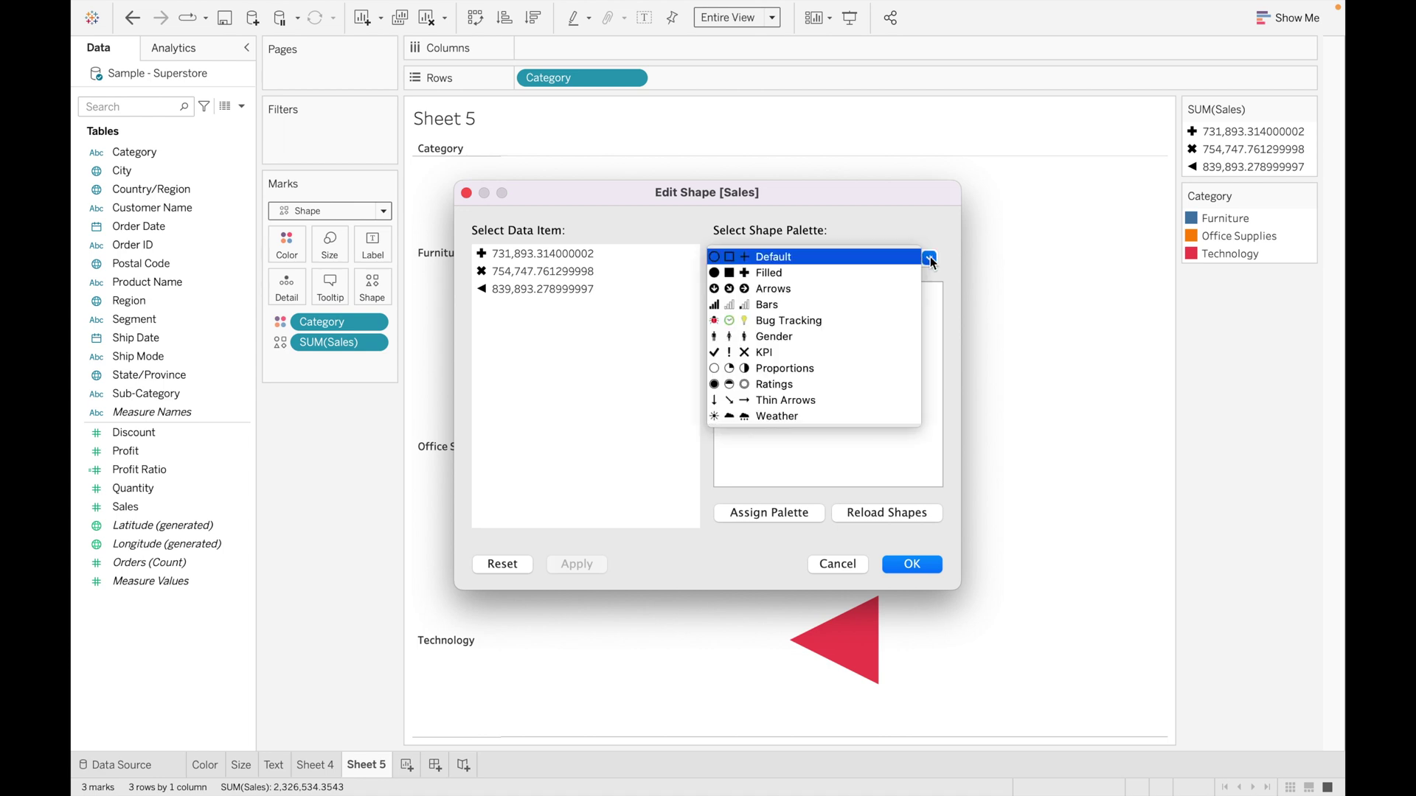
click(760, 289)
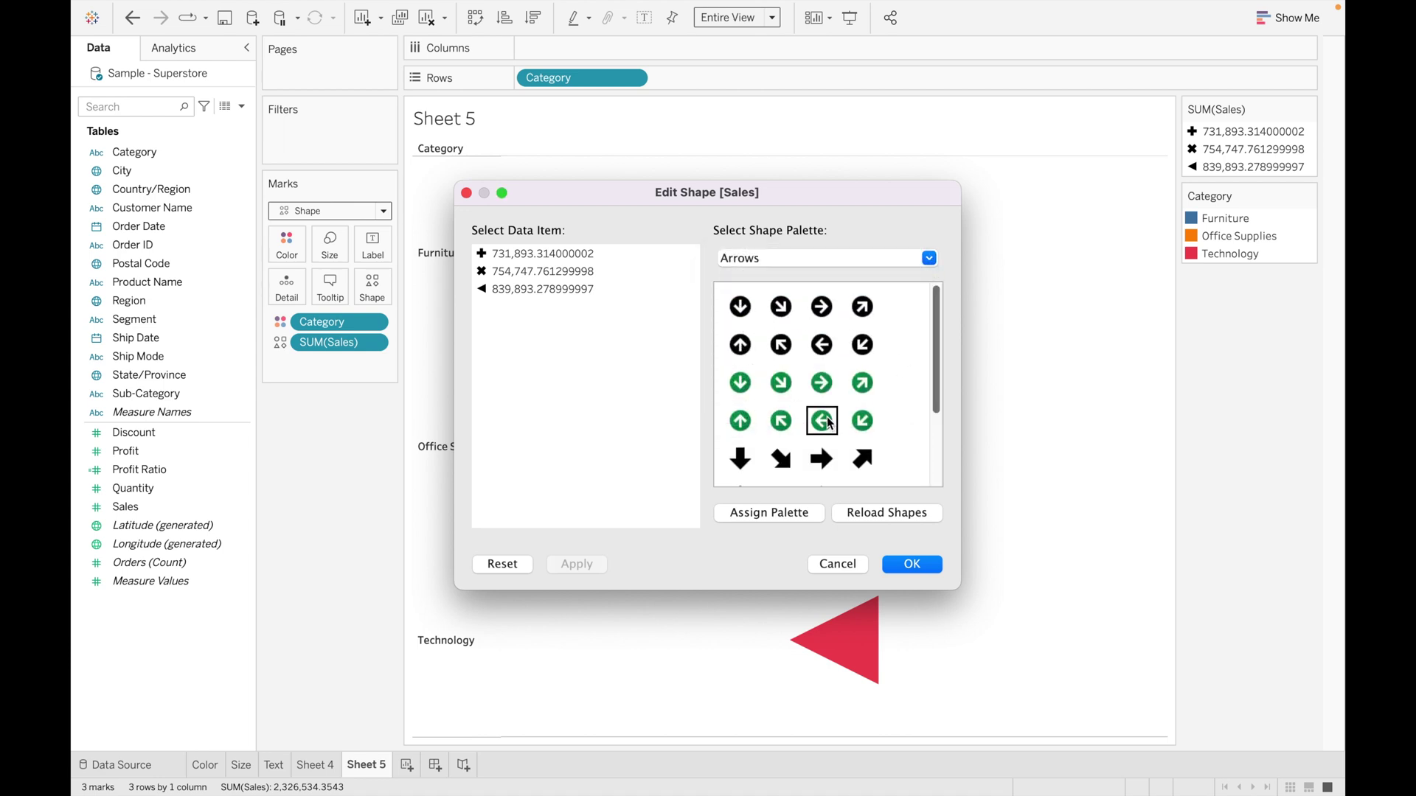
scroll(829, 423, down, 2)
click(929, 259)
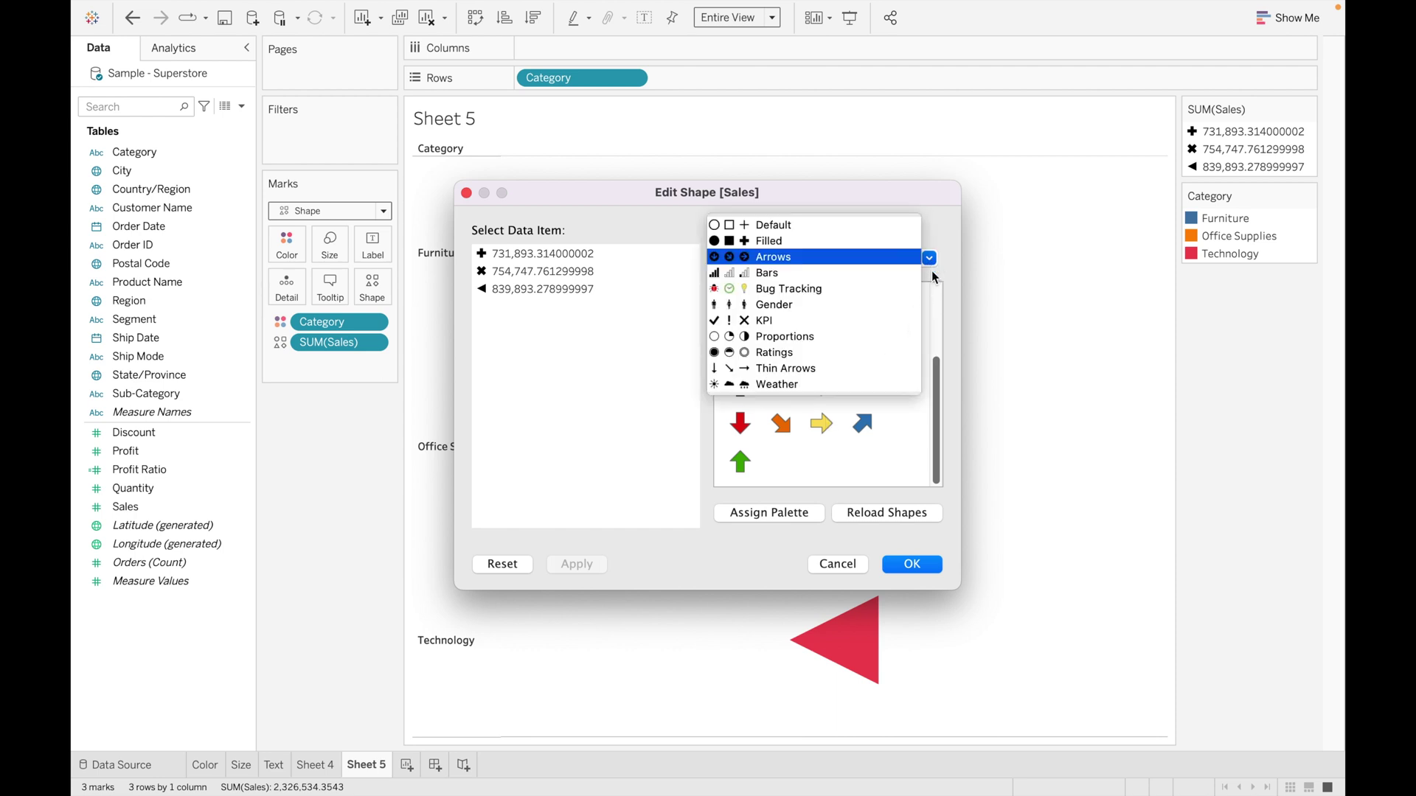
click(819, 288)
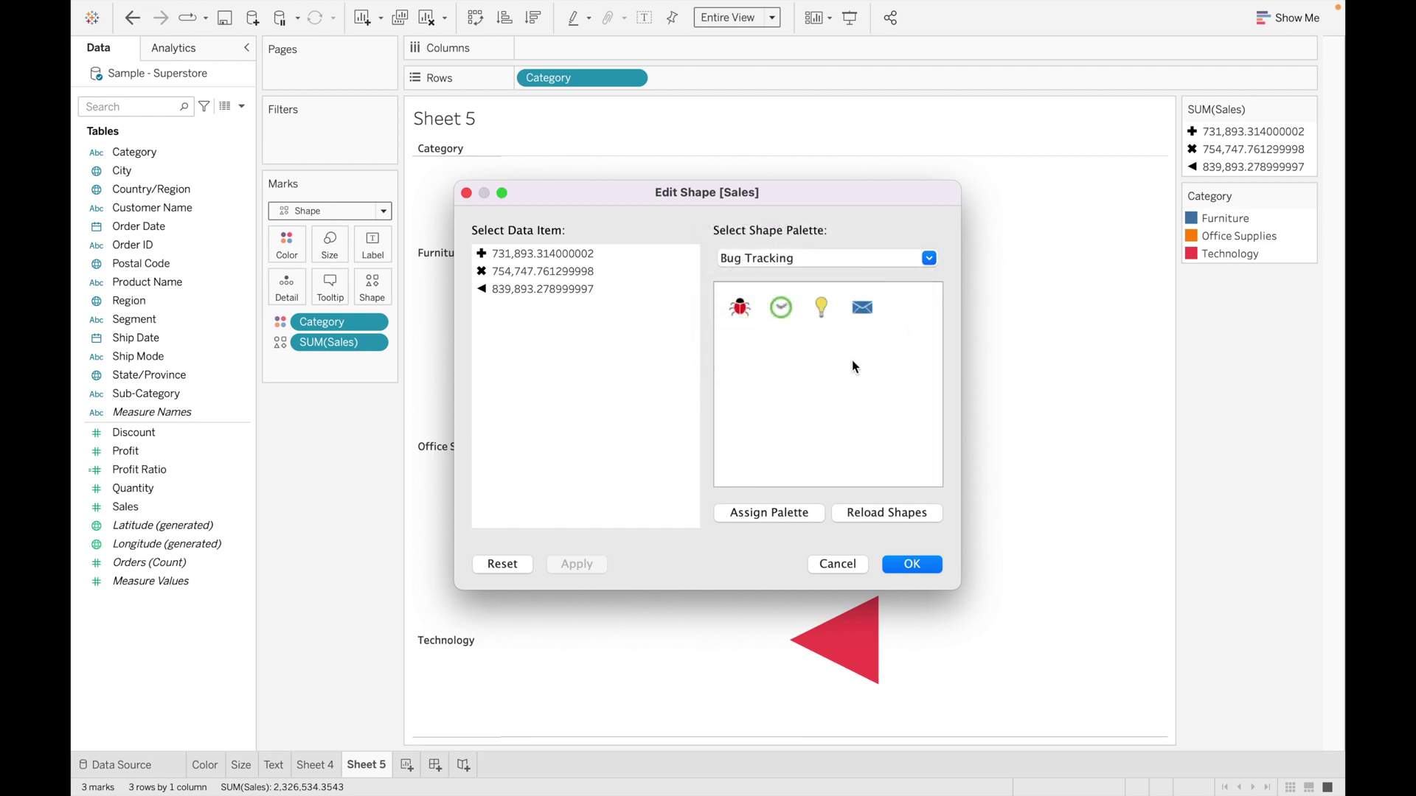
click(930, 259)
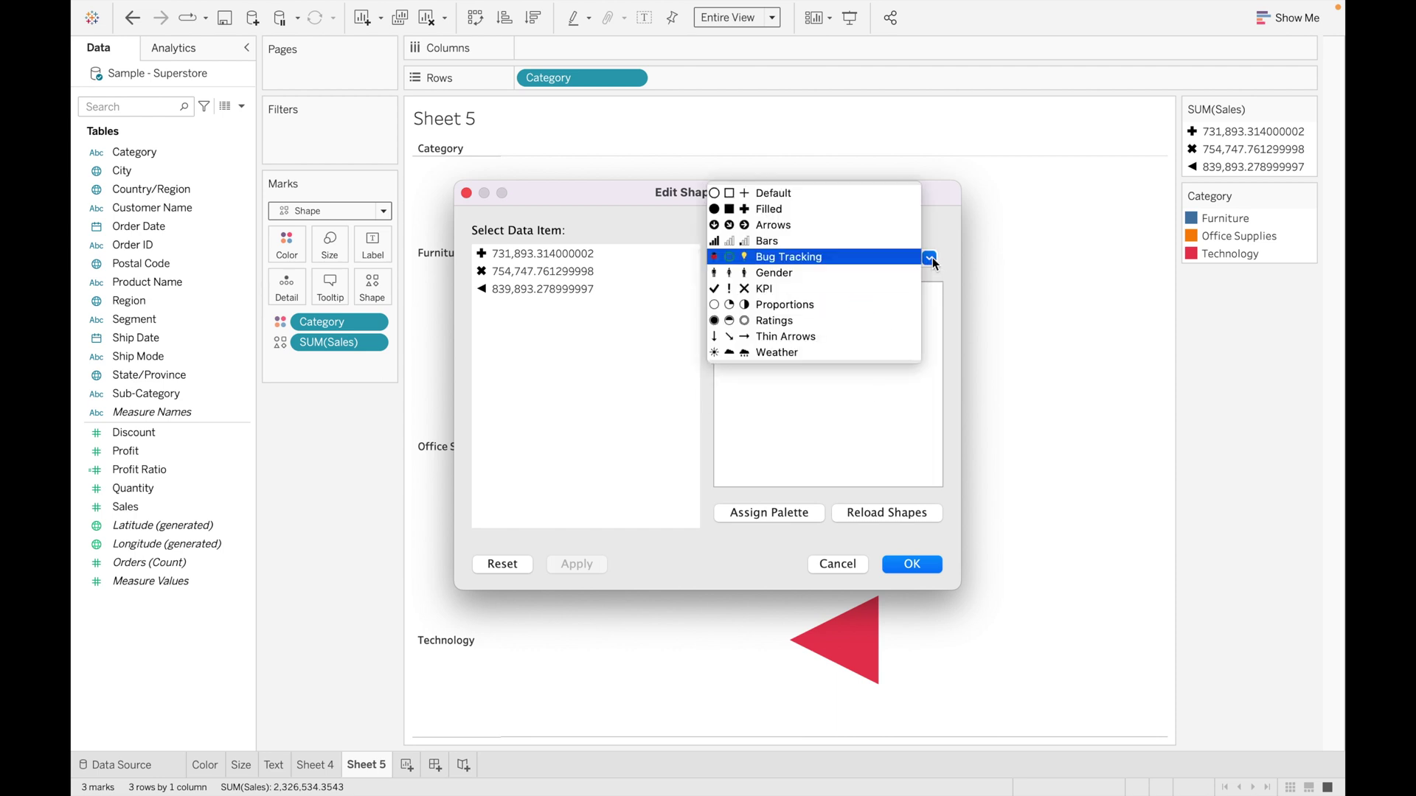
click(847, 272)
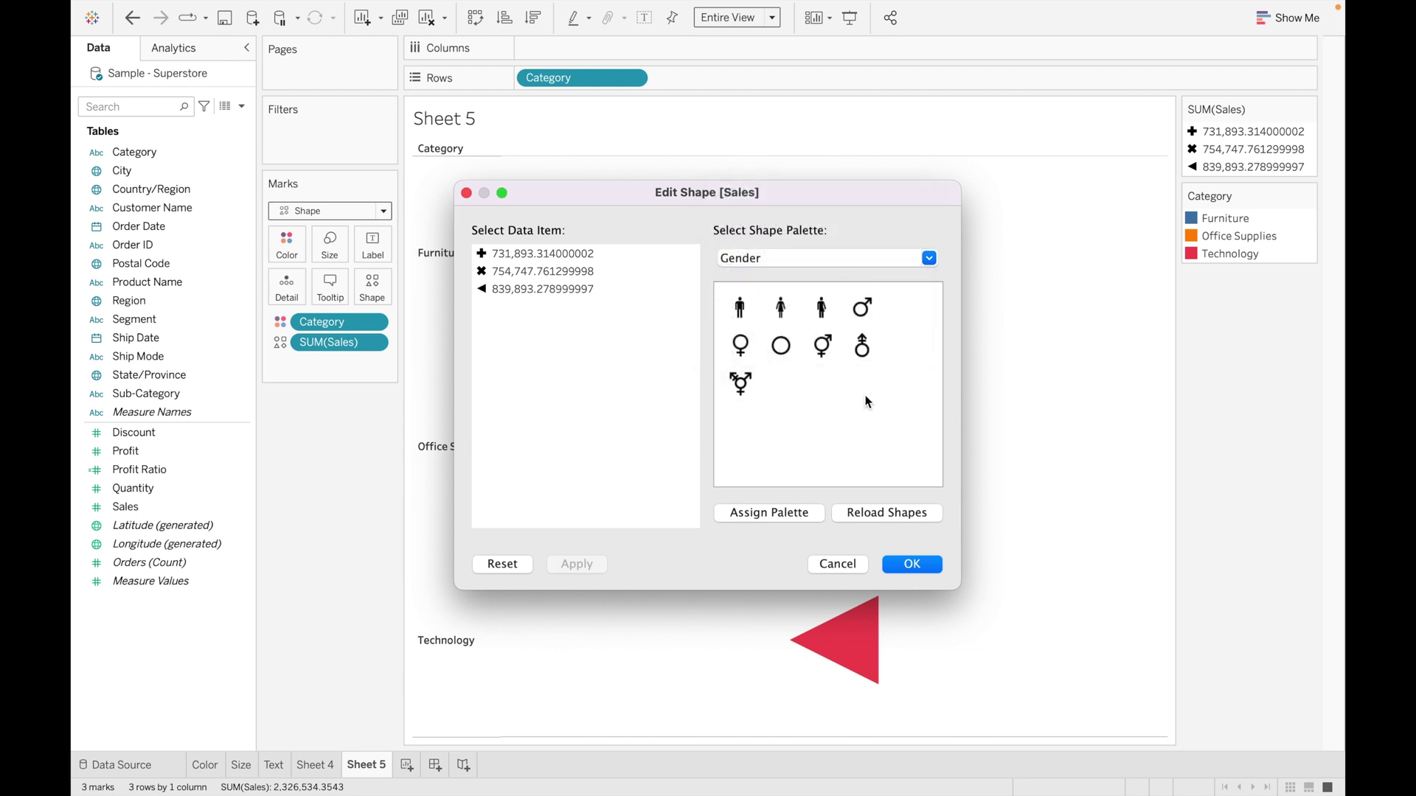
click(929, 258)
click(820, 269)
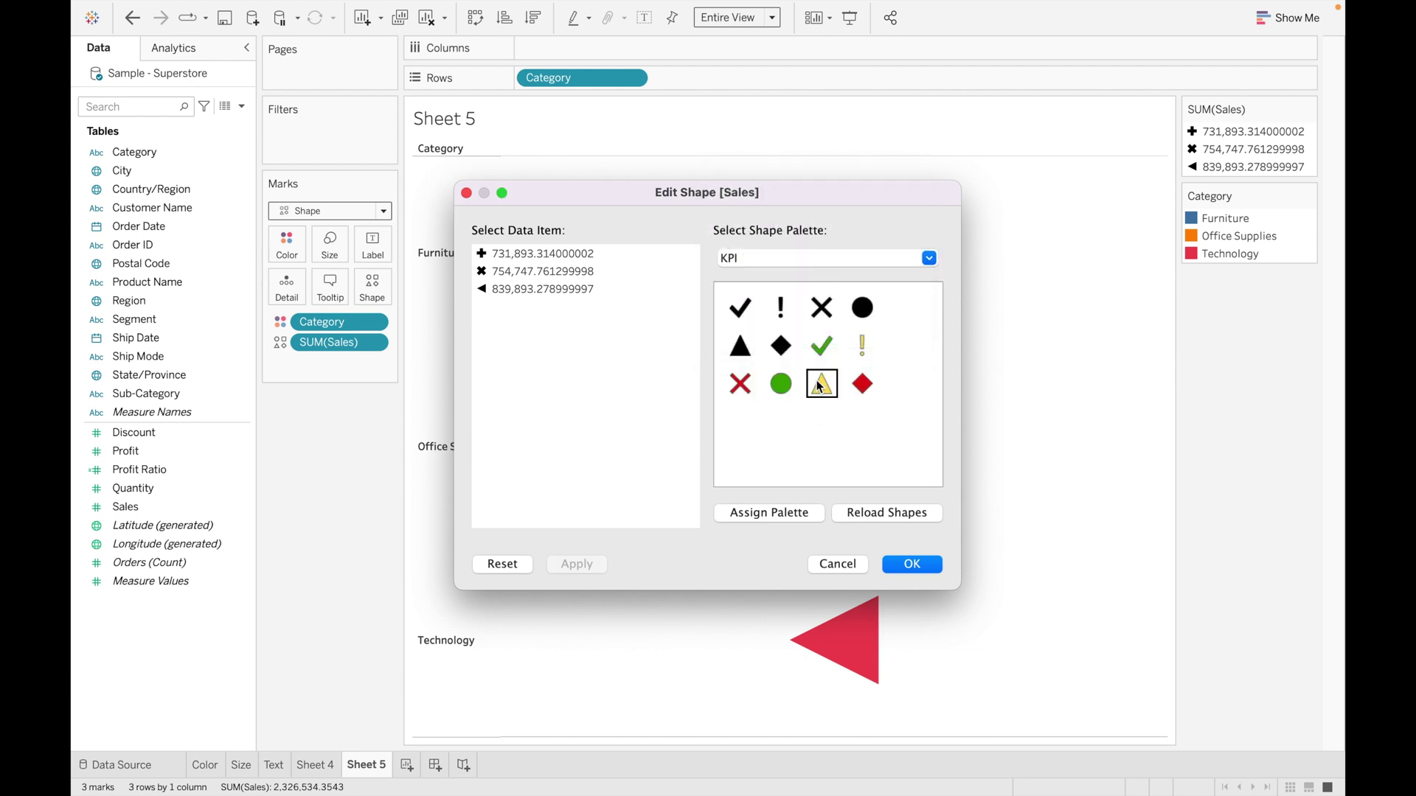
Browse the Proportions, Ratings, Thin Arrows and Weather shape palettes and close the shape editor
click(928, 258)
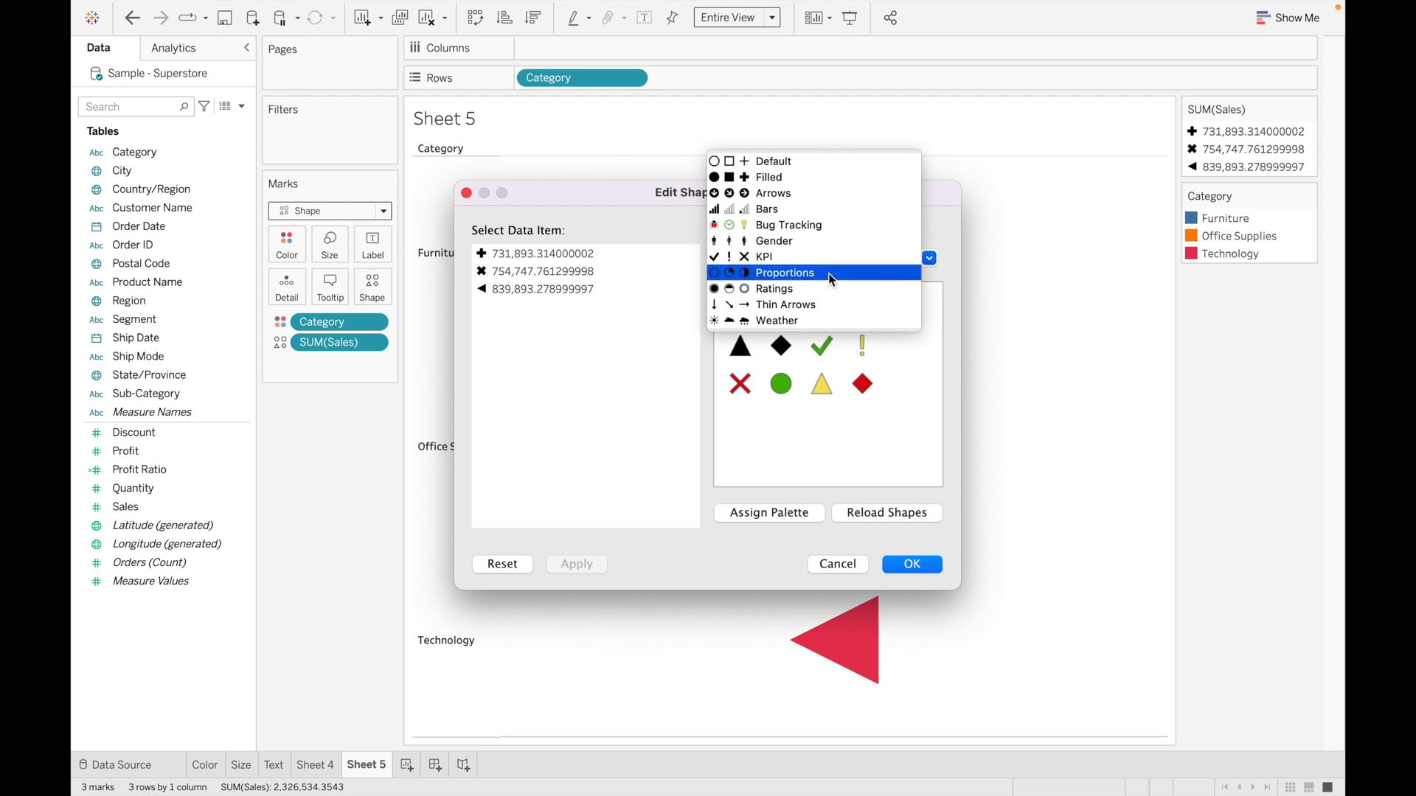
click(829, 272)
click(928, 258)
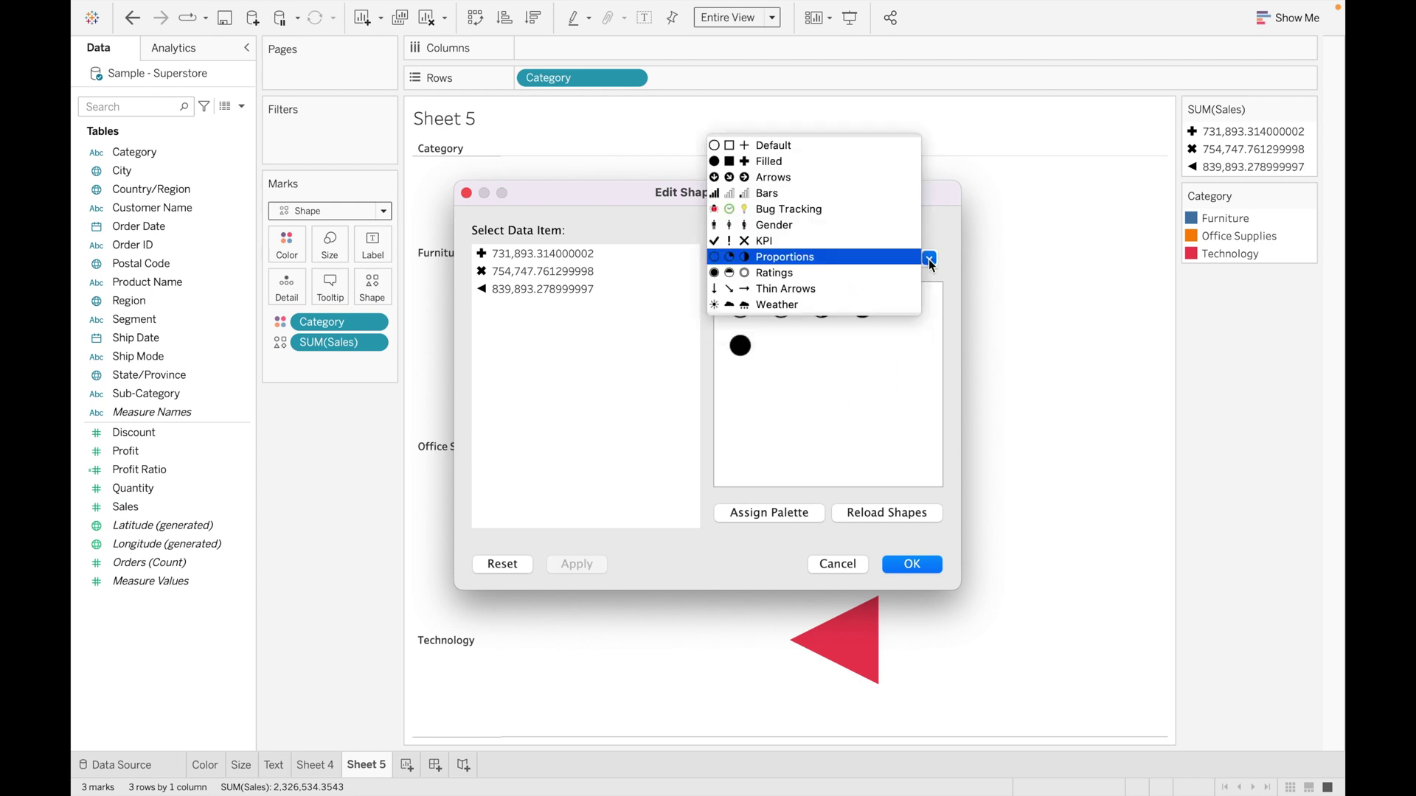
click(851, 277)
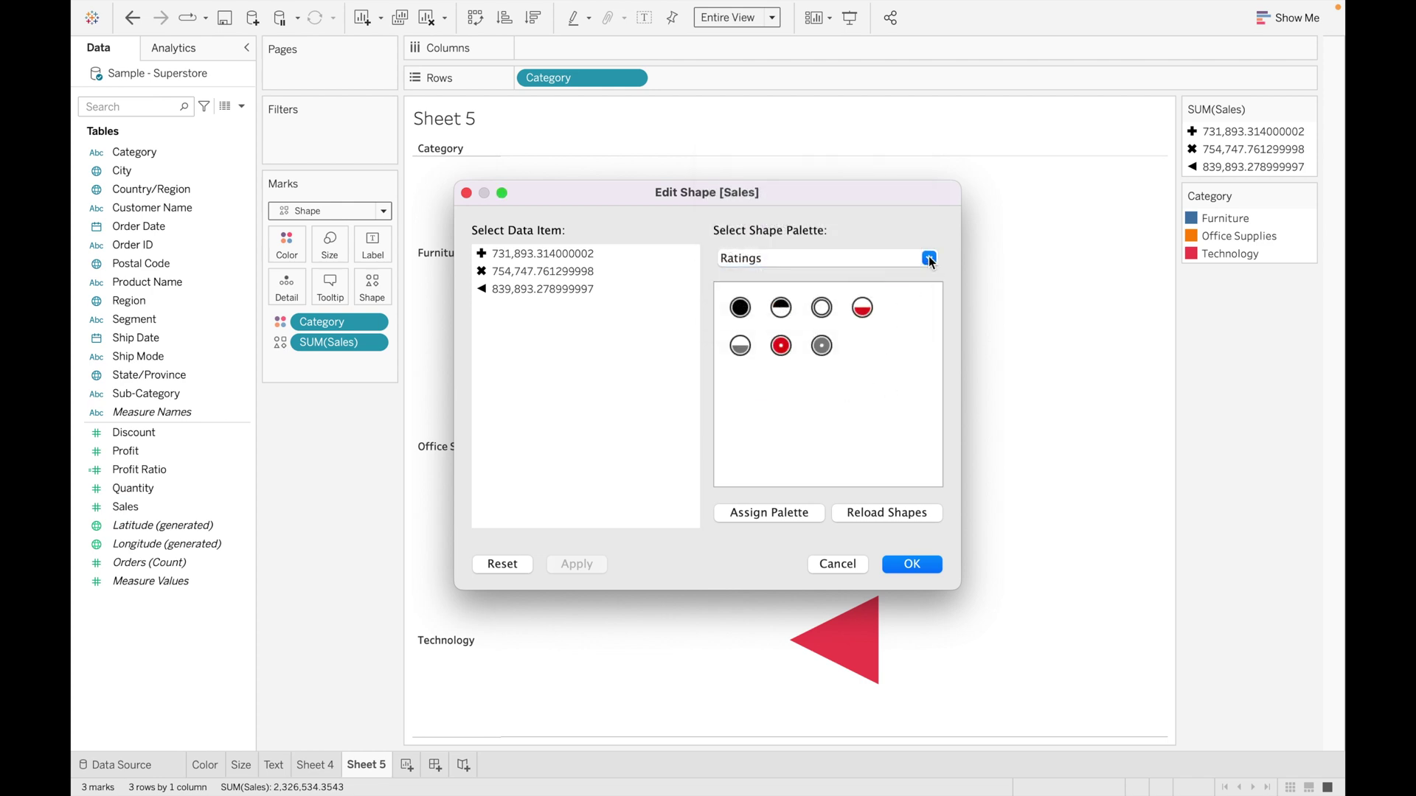
click(928, 259)
click(860, 277)
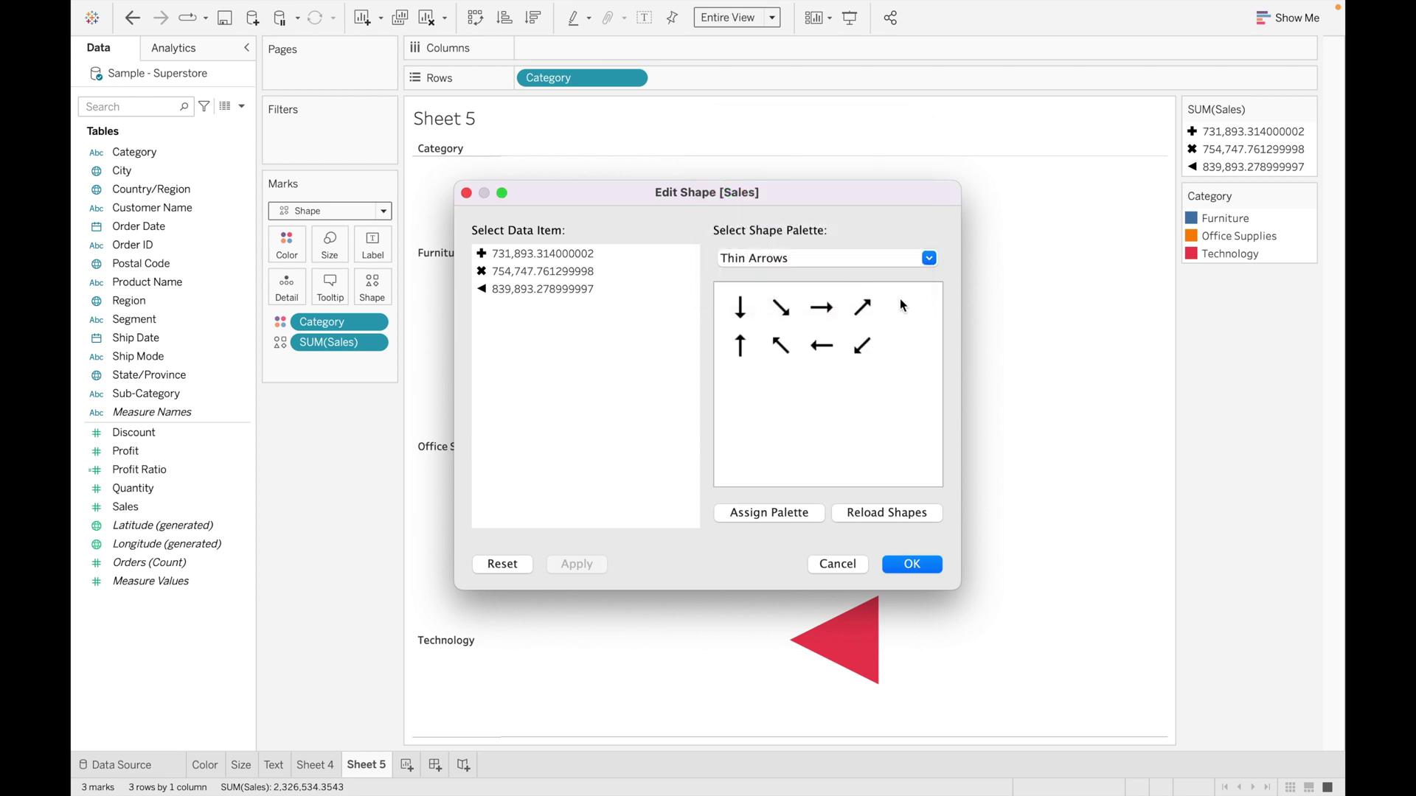
click(927, 259)
click(853, 275)
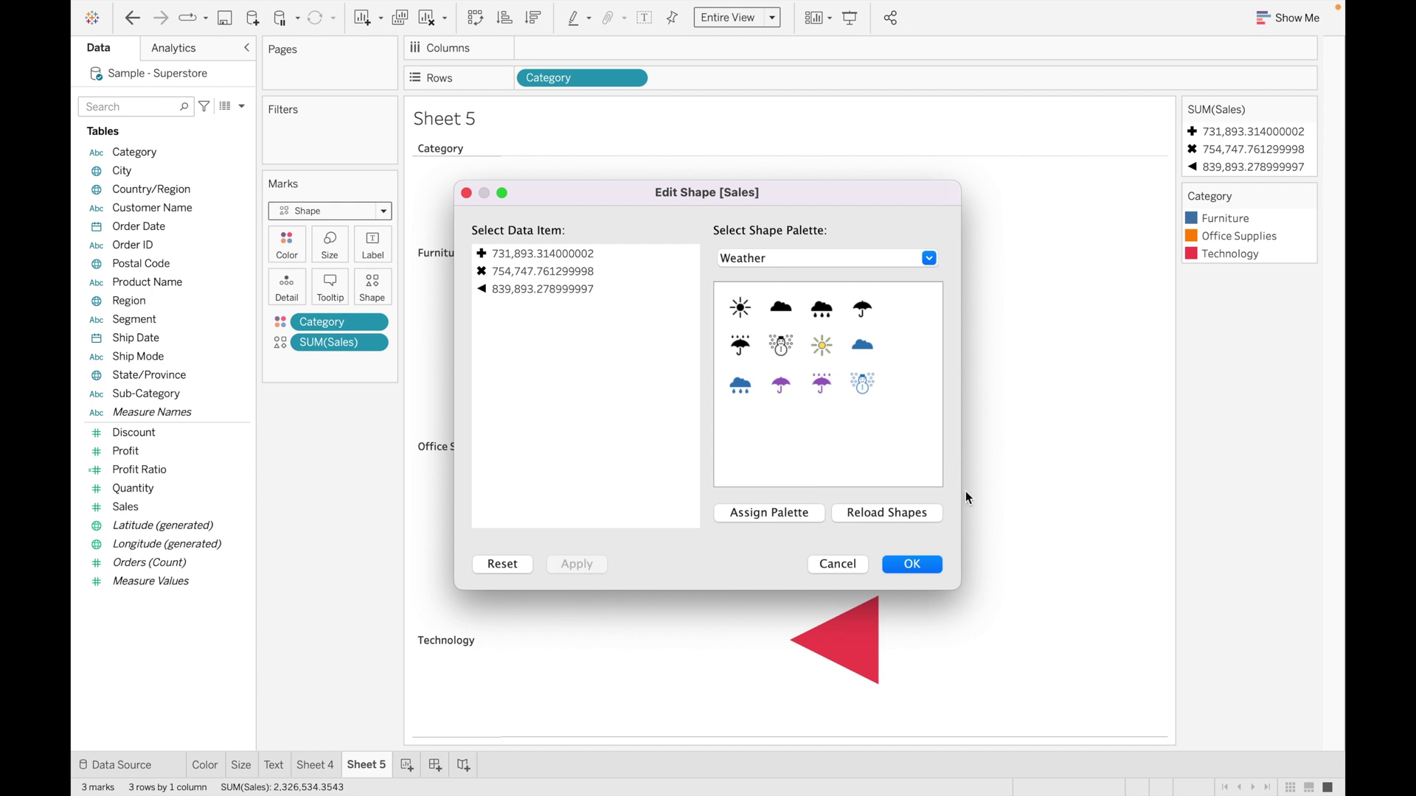
click(923, 565)
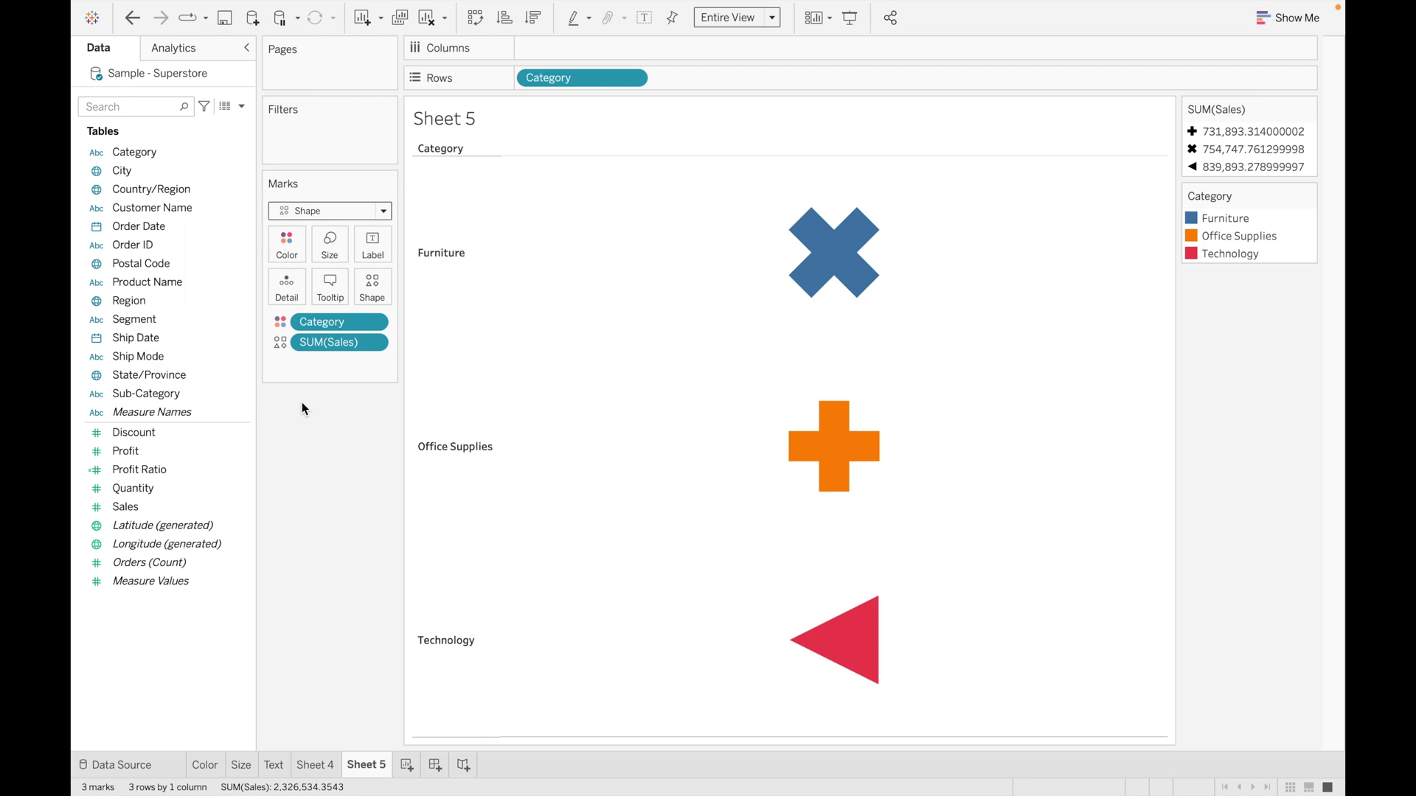
Start a new calculated field and clear its default name
click(242, 107)
click(220, 120)
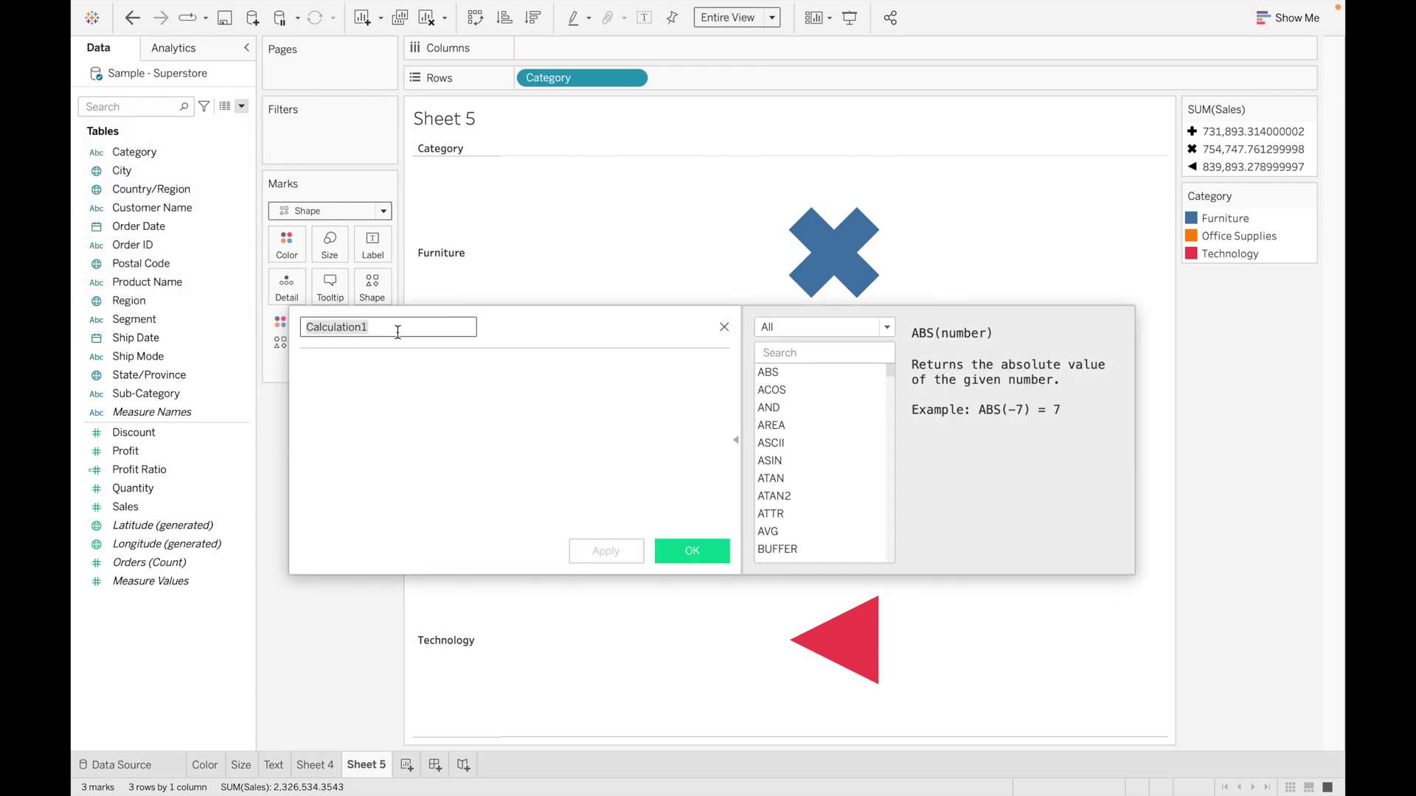
key(BackSpace)
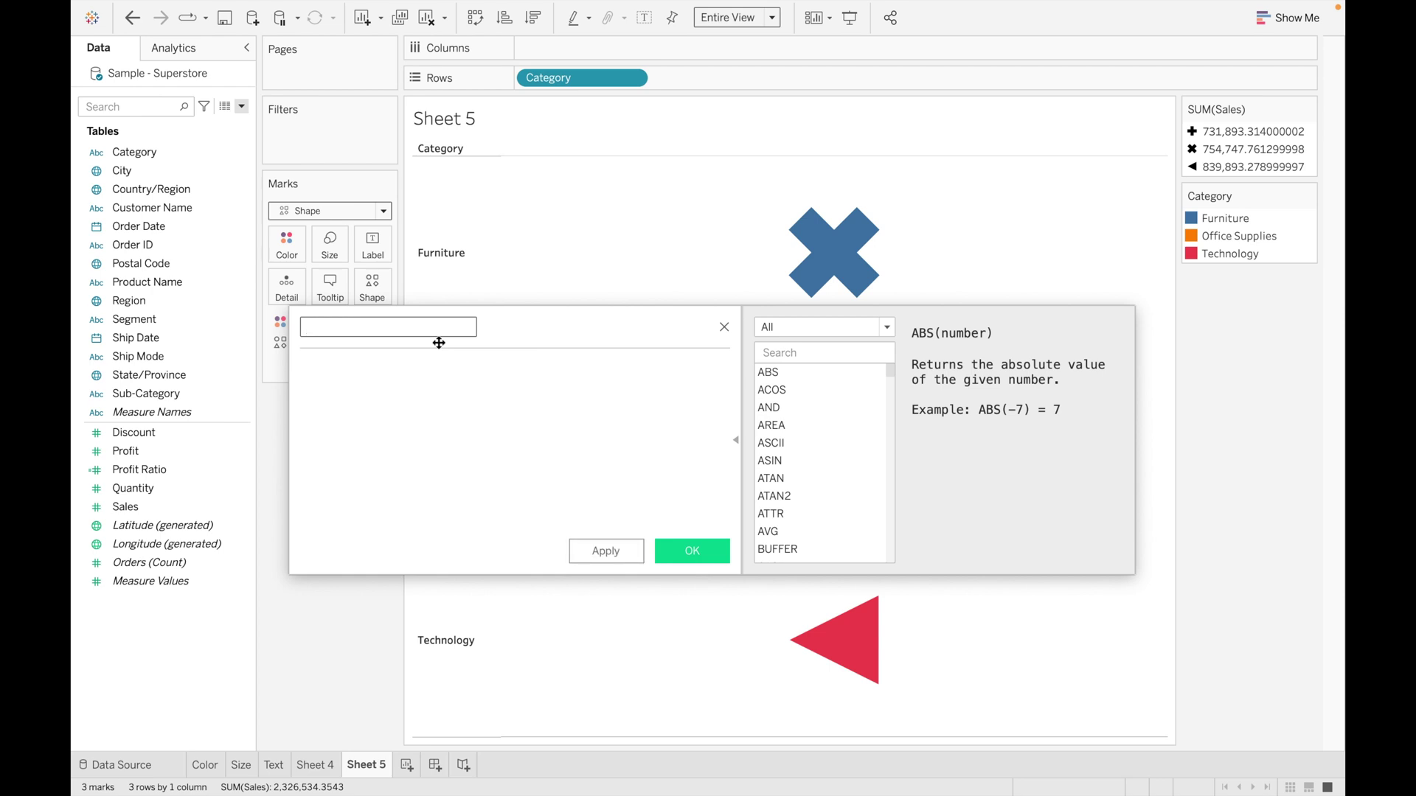
click(385, 377)
text(cat)
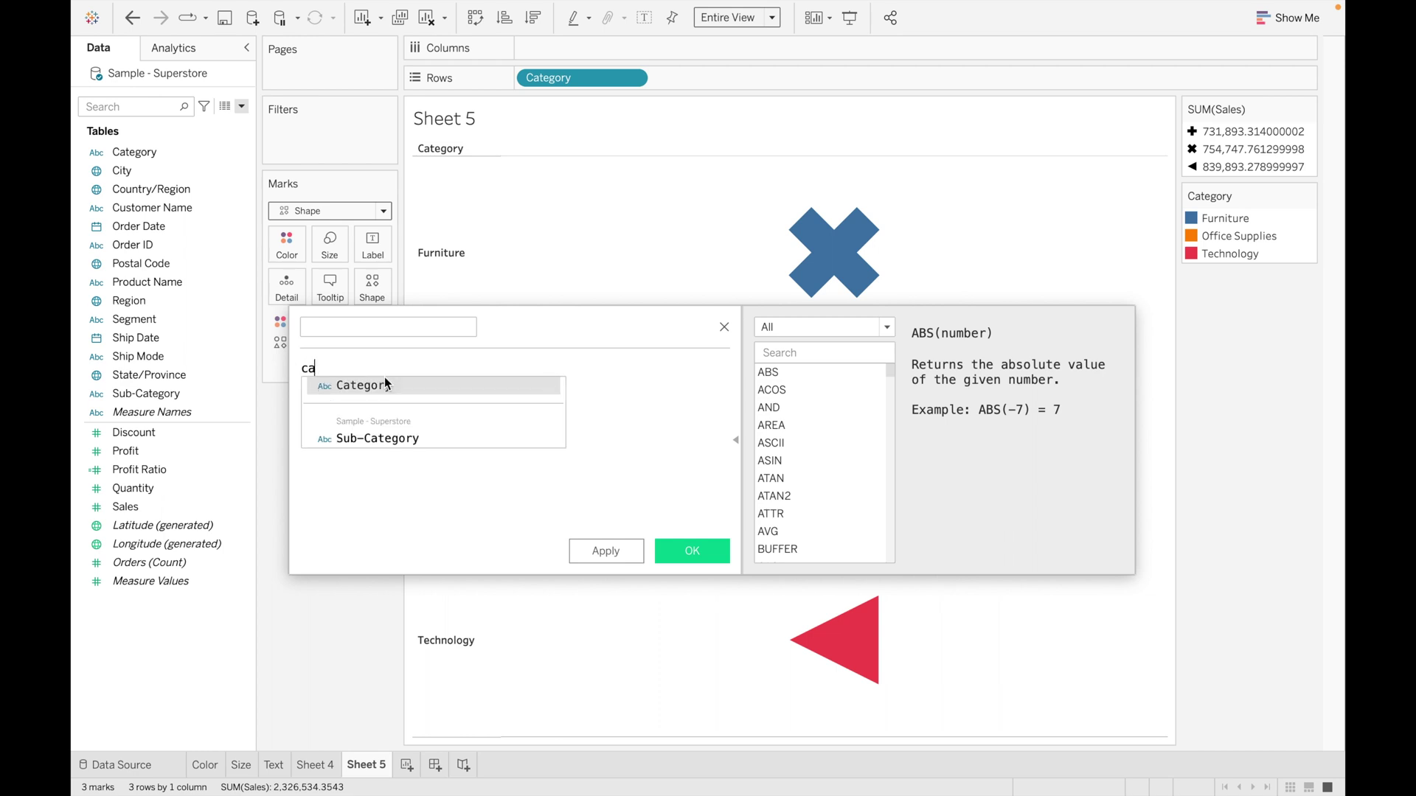
click(392, 387)
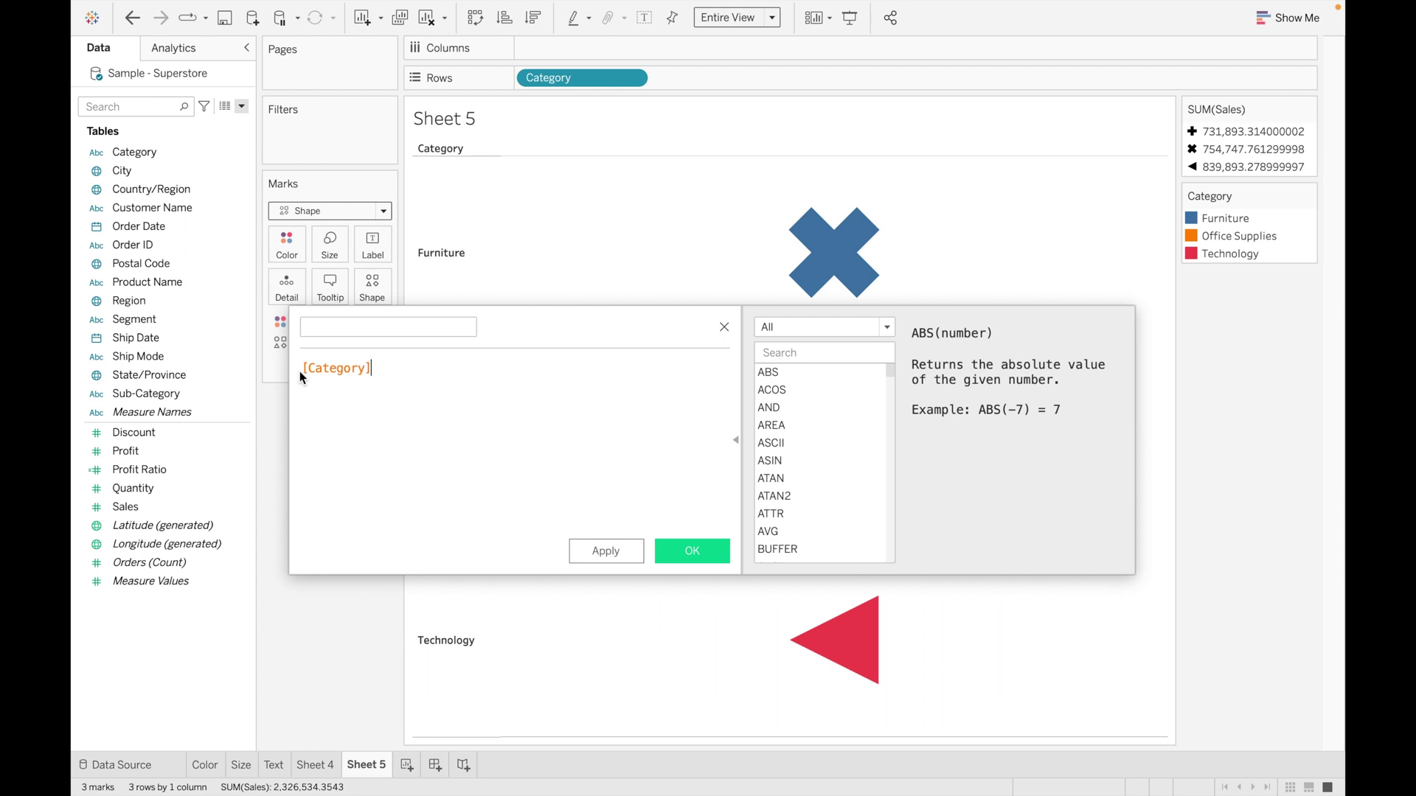
drag(299, 371, 409, 366)
key(BackSpace)
Begin the calculated field's formula with the condition IF [Sales] > 0 THEN "Up"
text(if)
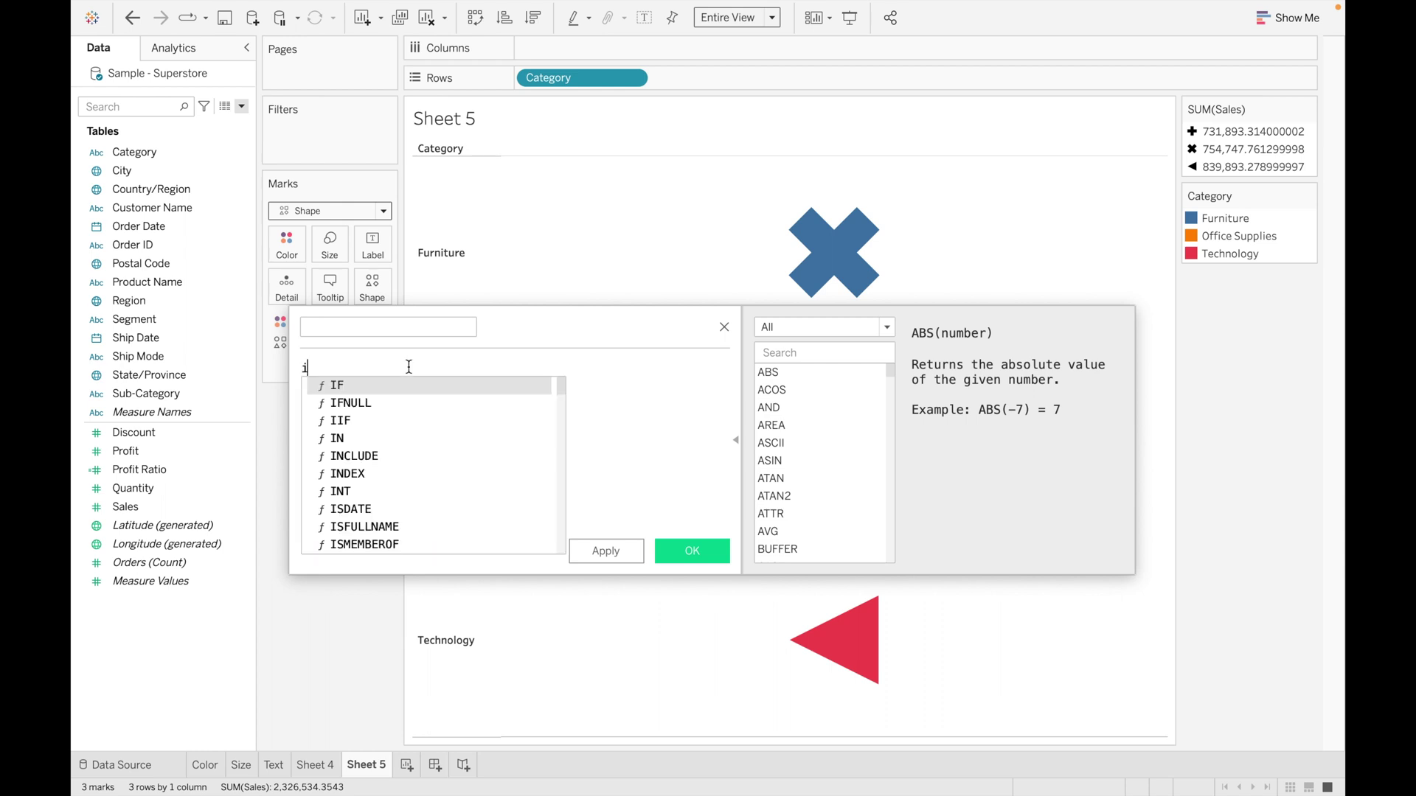
click(410, 386)
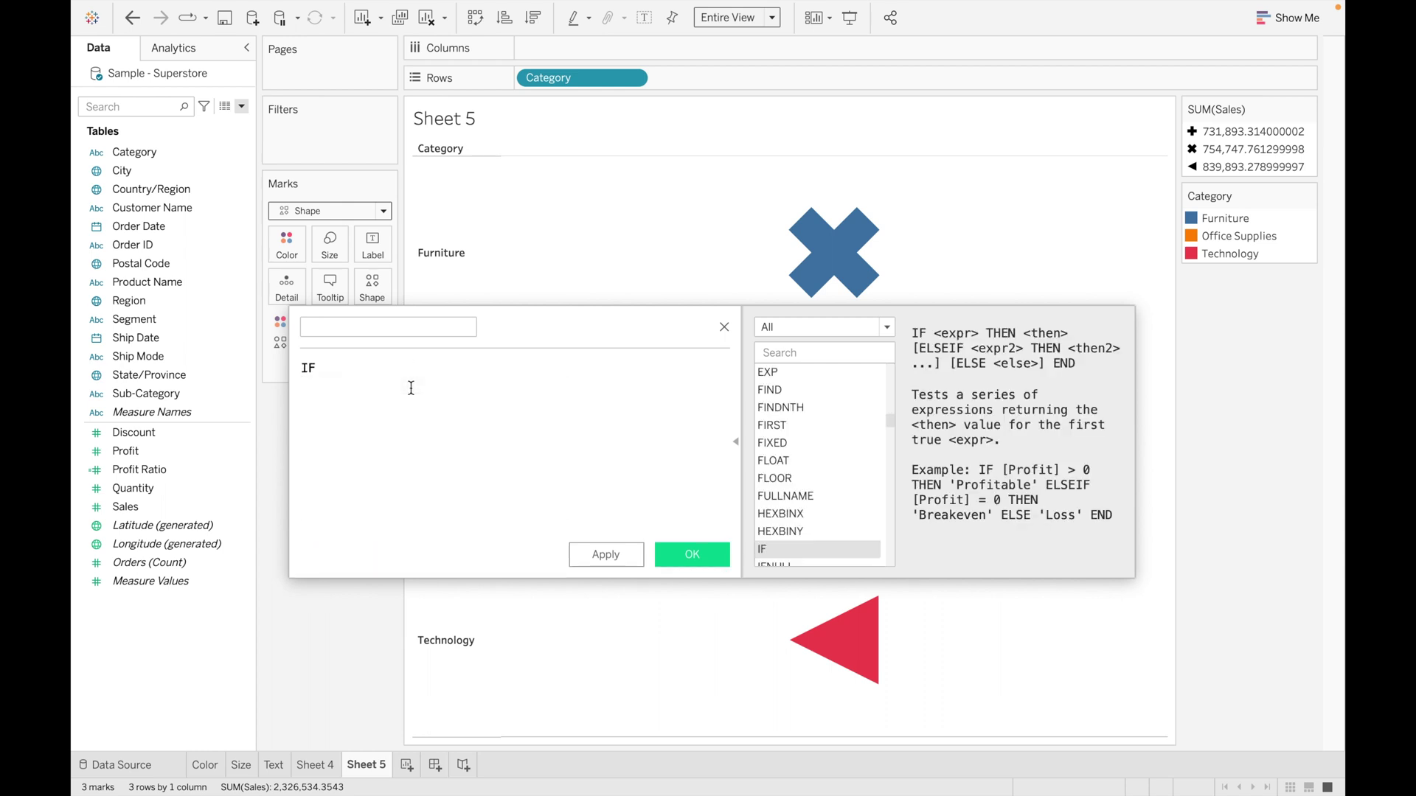
text(sales)
key(Return)
text(>0)
key(Left)
key(Right)
text(th)
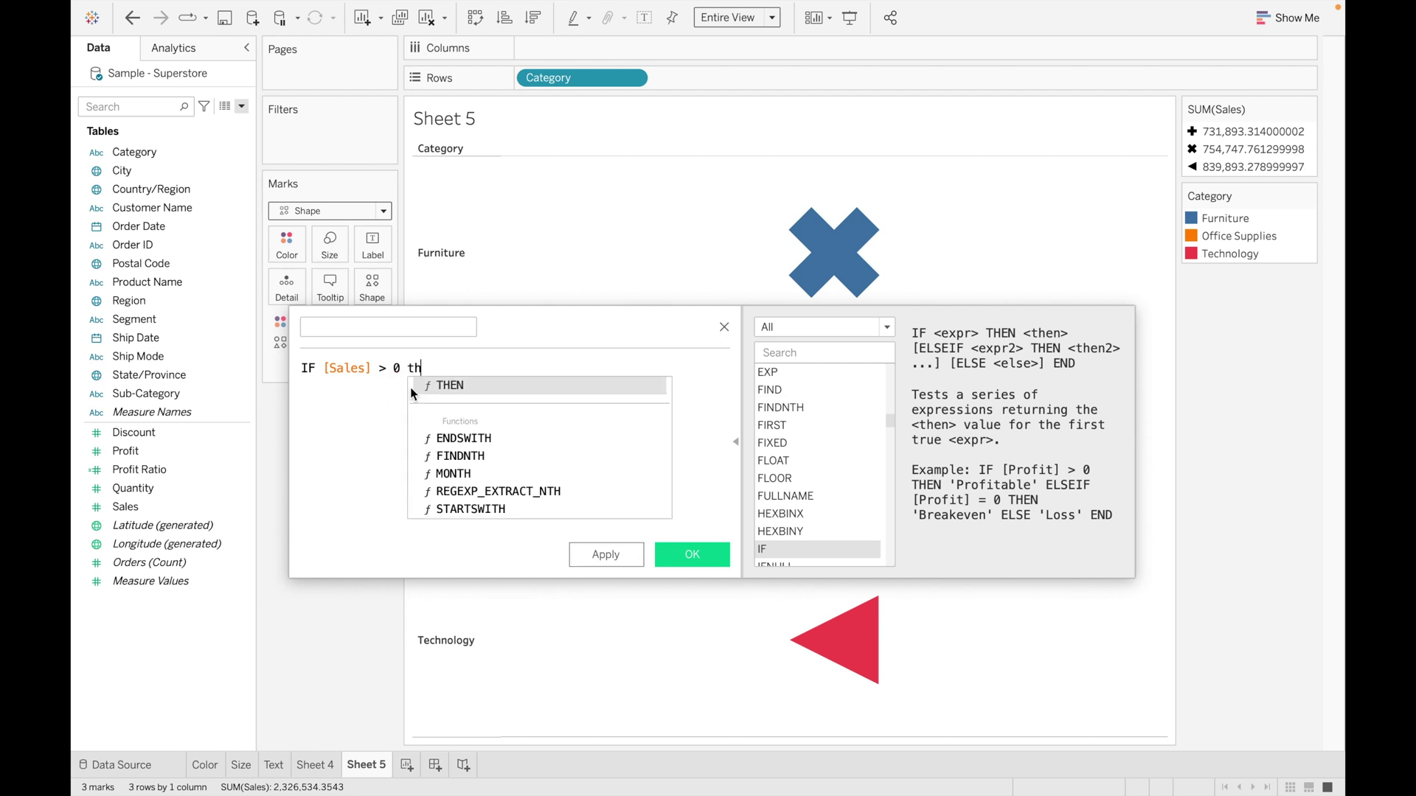
click(440, 384)
text("")
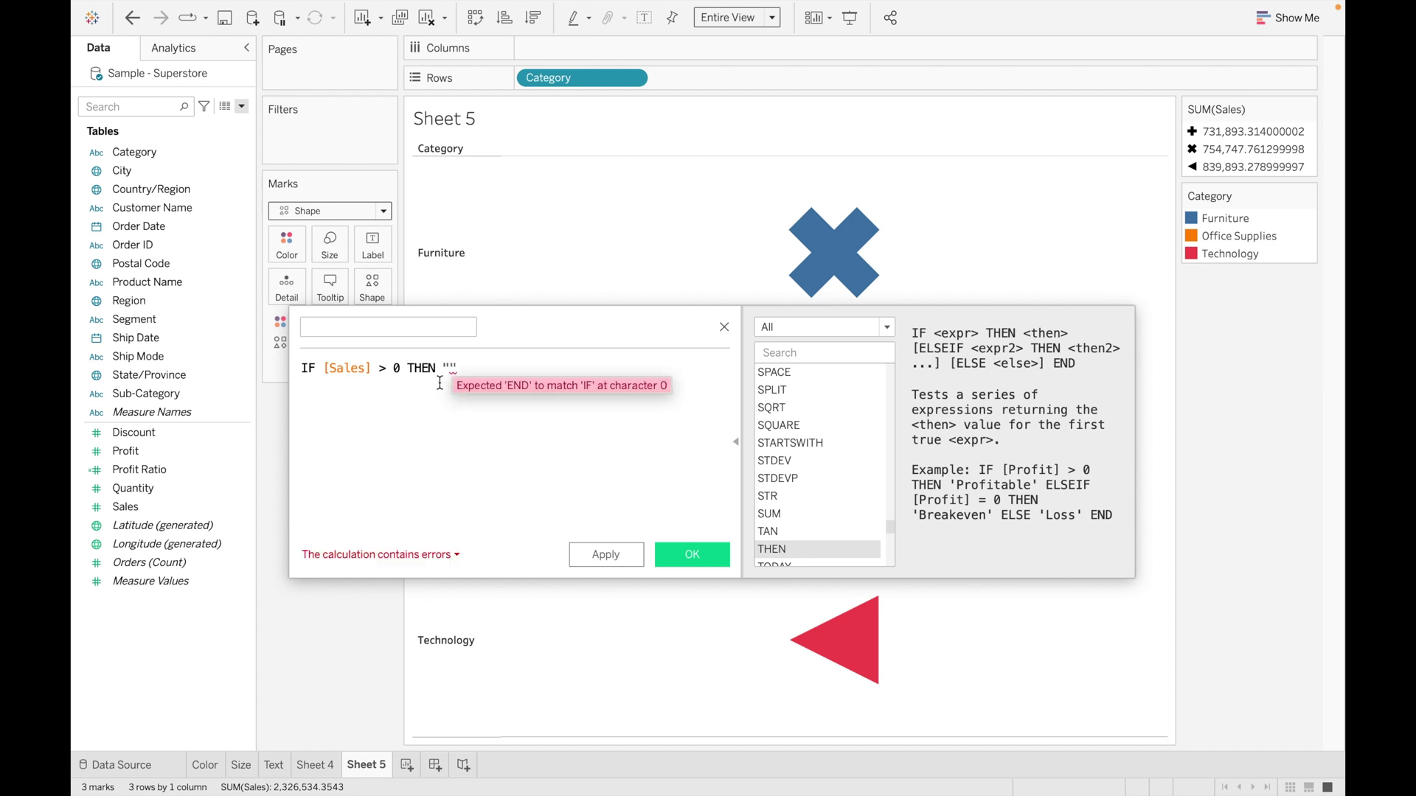
text(Up)
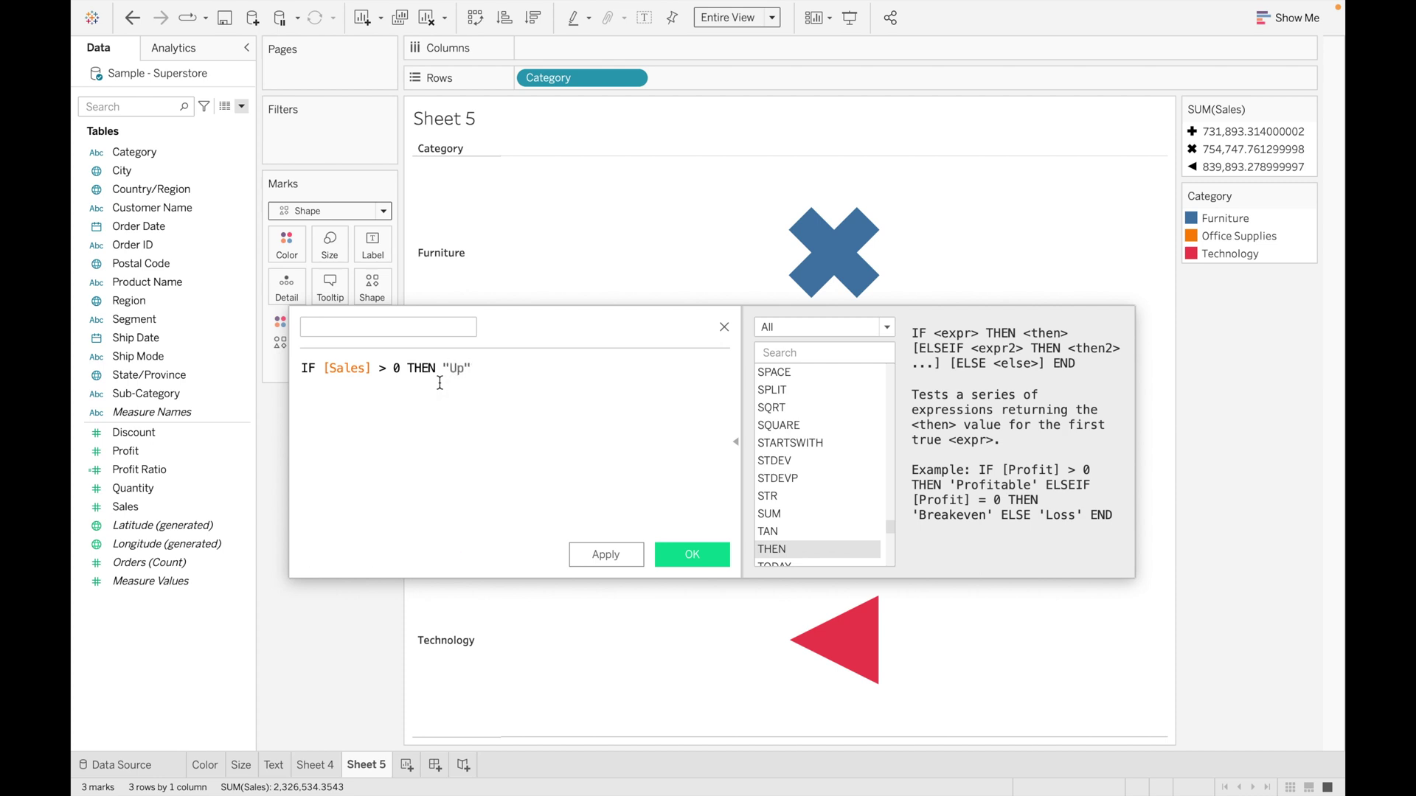
Complete the formula with ELSE "Down" on the second line and END on the third
key(Return)
text(els)
click(428, 409)
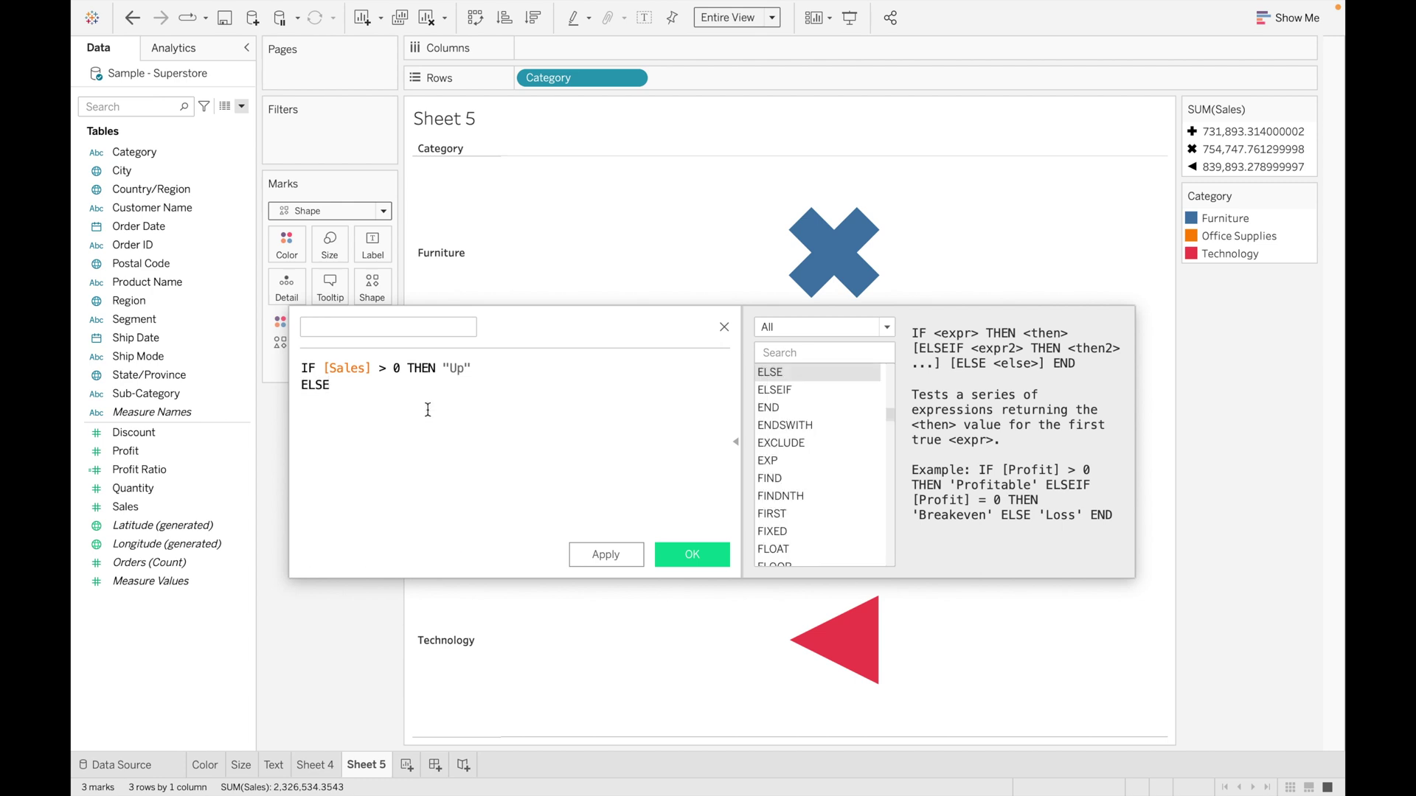
text("Down)
key(Right)
key(Return)
text(end)
click(417, 422)
Name the calculated field Shape and save it
click(398, 333)
text(Shape)
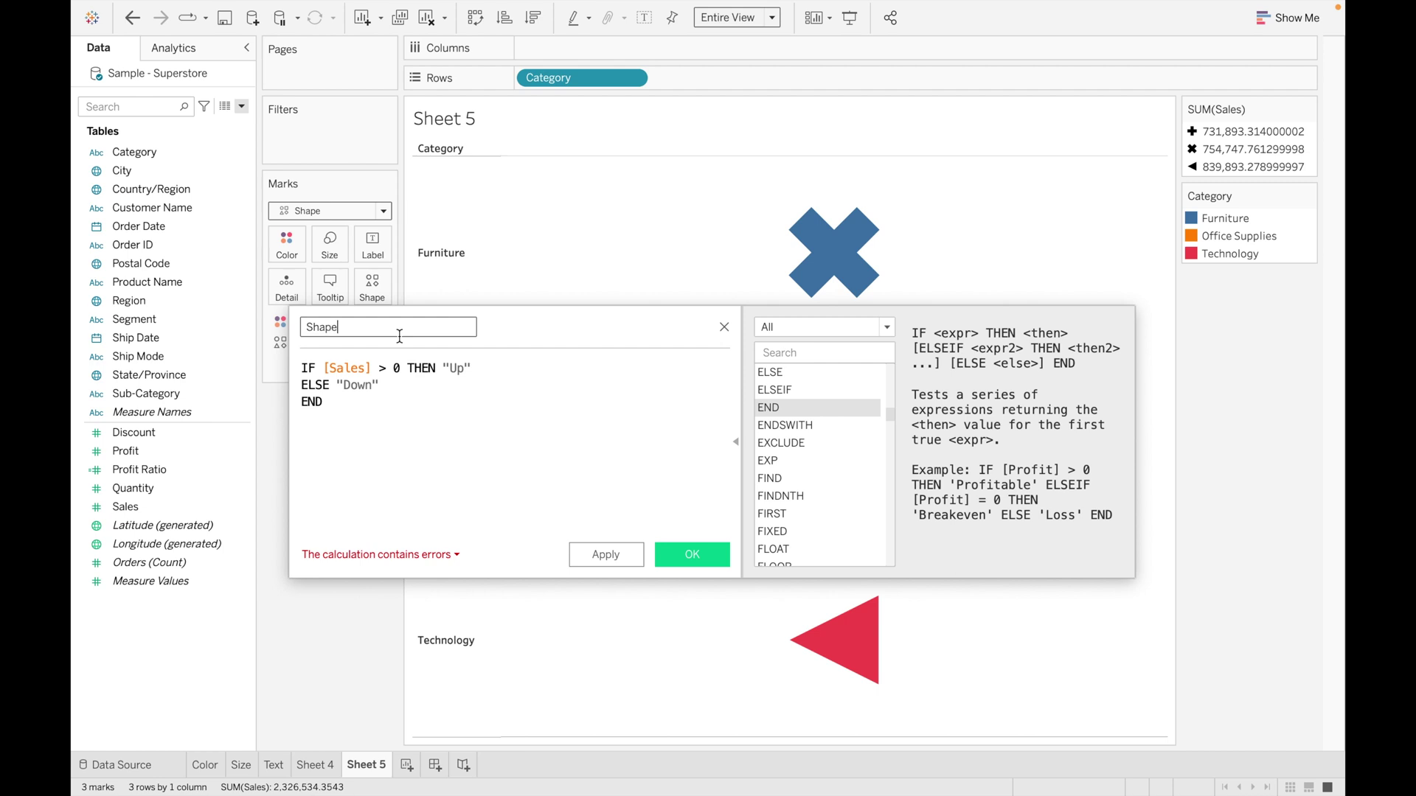
click(693, 555)
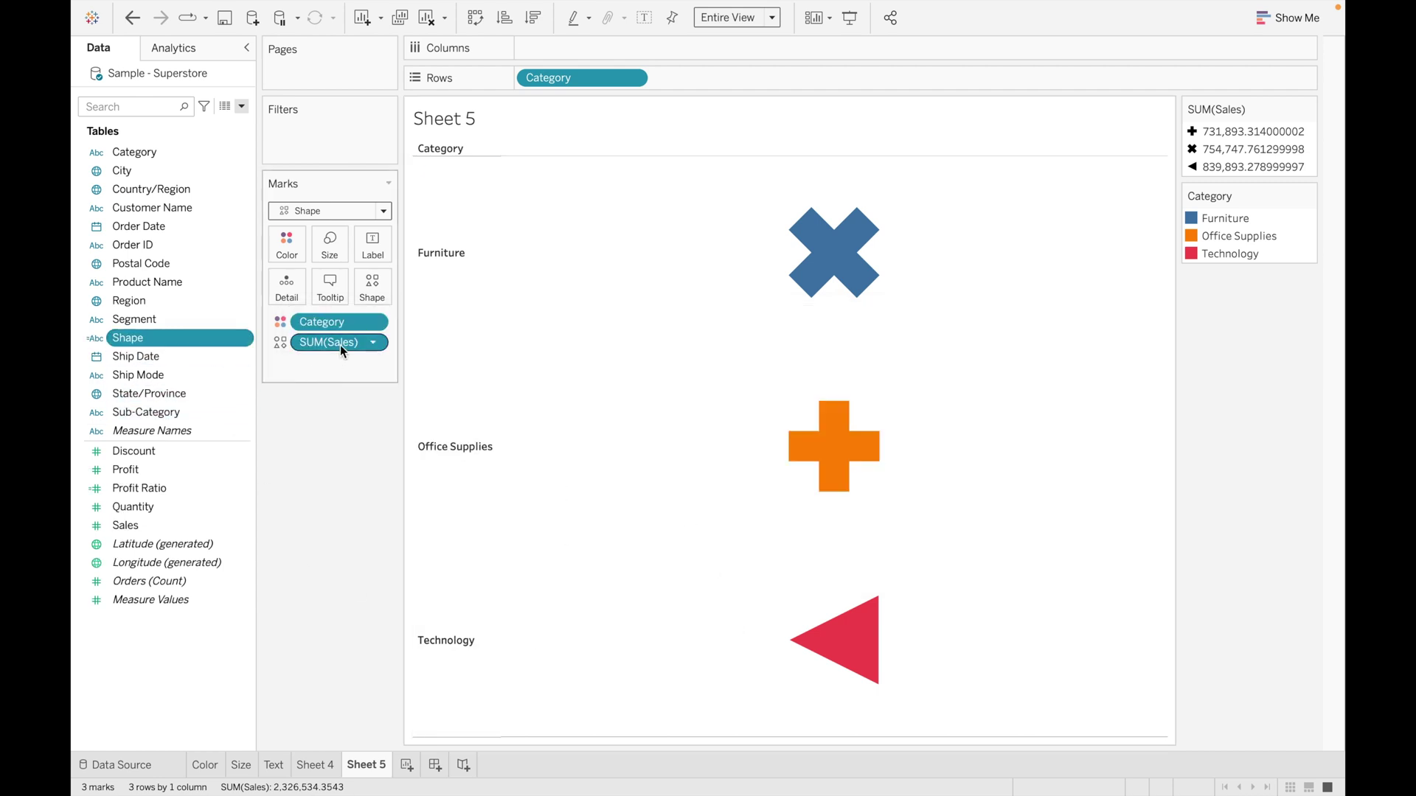
Replace SUM(Sales) with the Shape calculated field as the Shape encoding on the Marks card
drag(329, 341, 286, 479)
drag(159, 341, 379, 283)
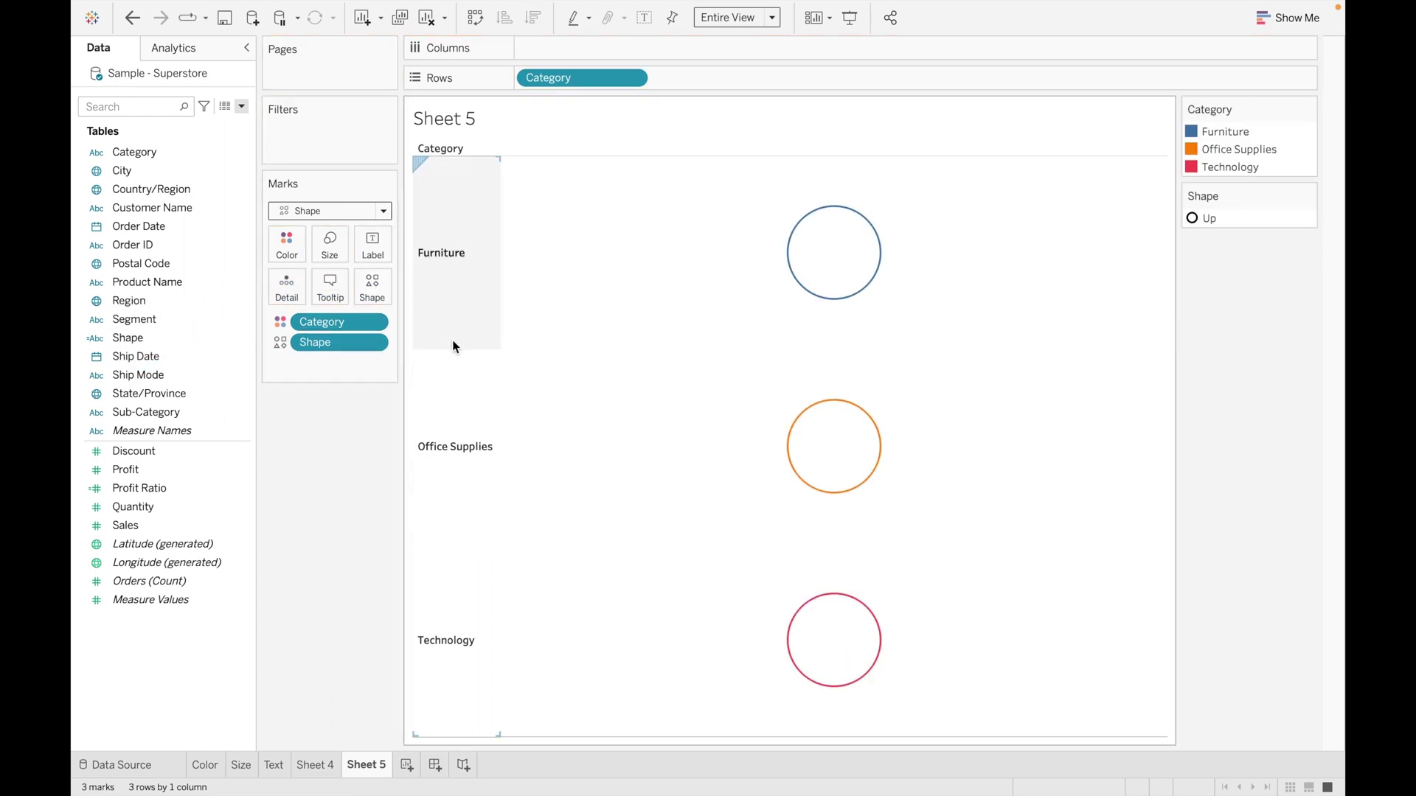
Assign the black triangle from the KPI palette to the Up item and preview the Furniture mark's tooltip
click(387, 293)
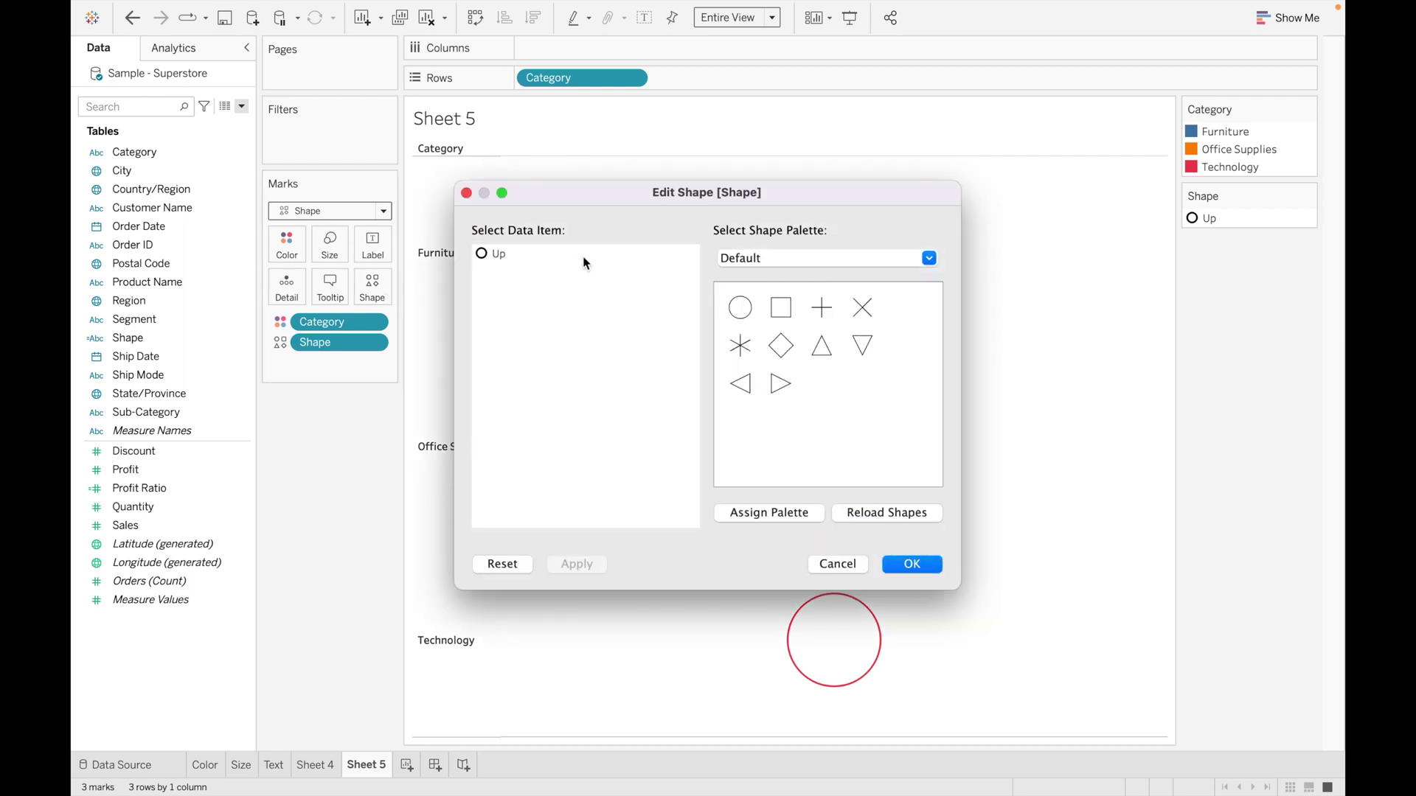
click(498, 254)
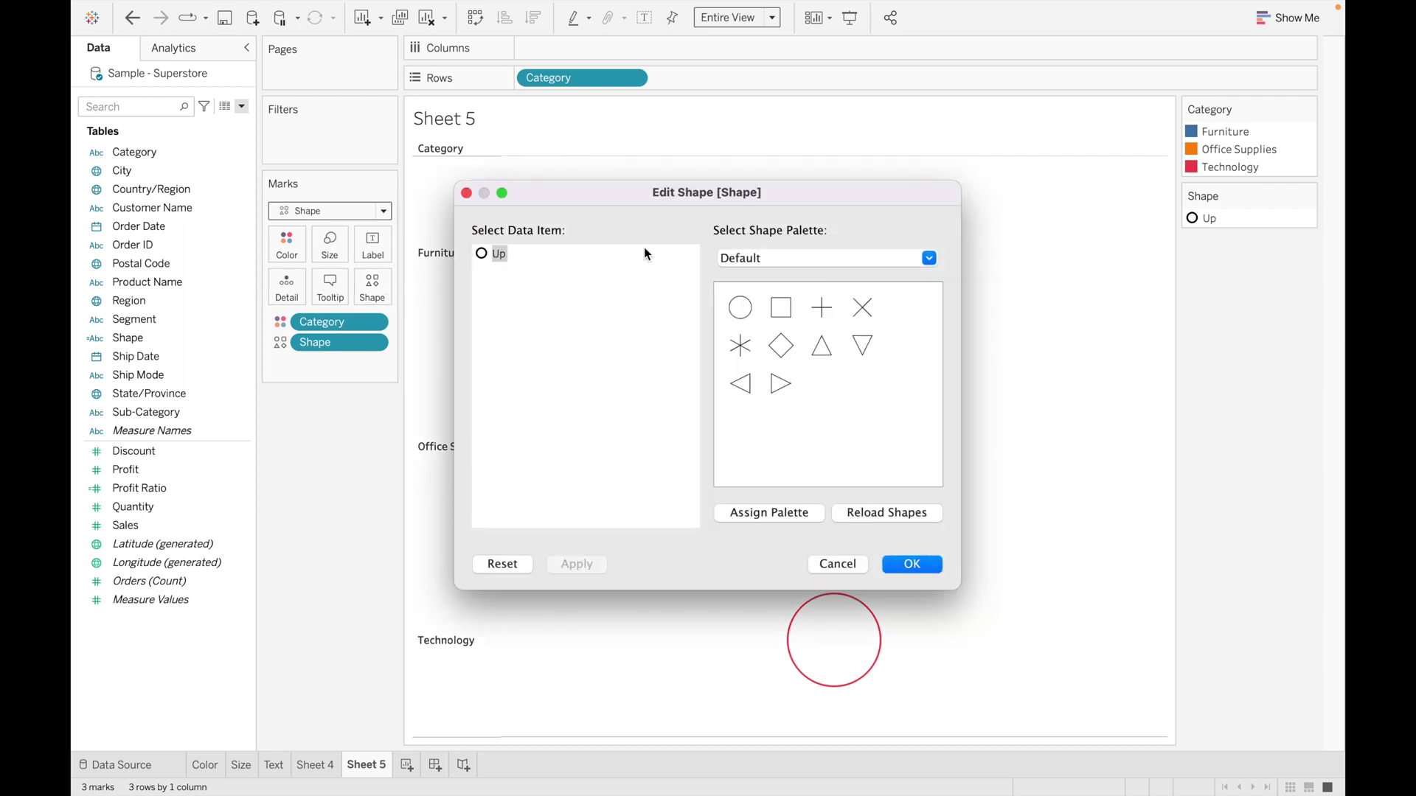
click(930, 259)
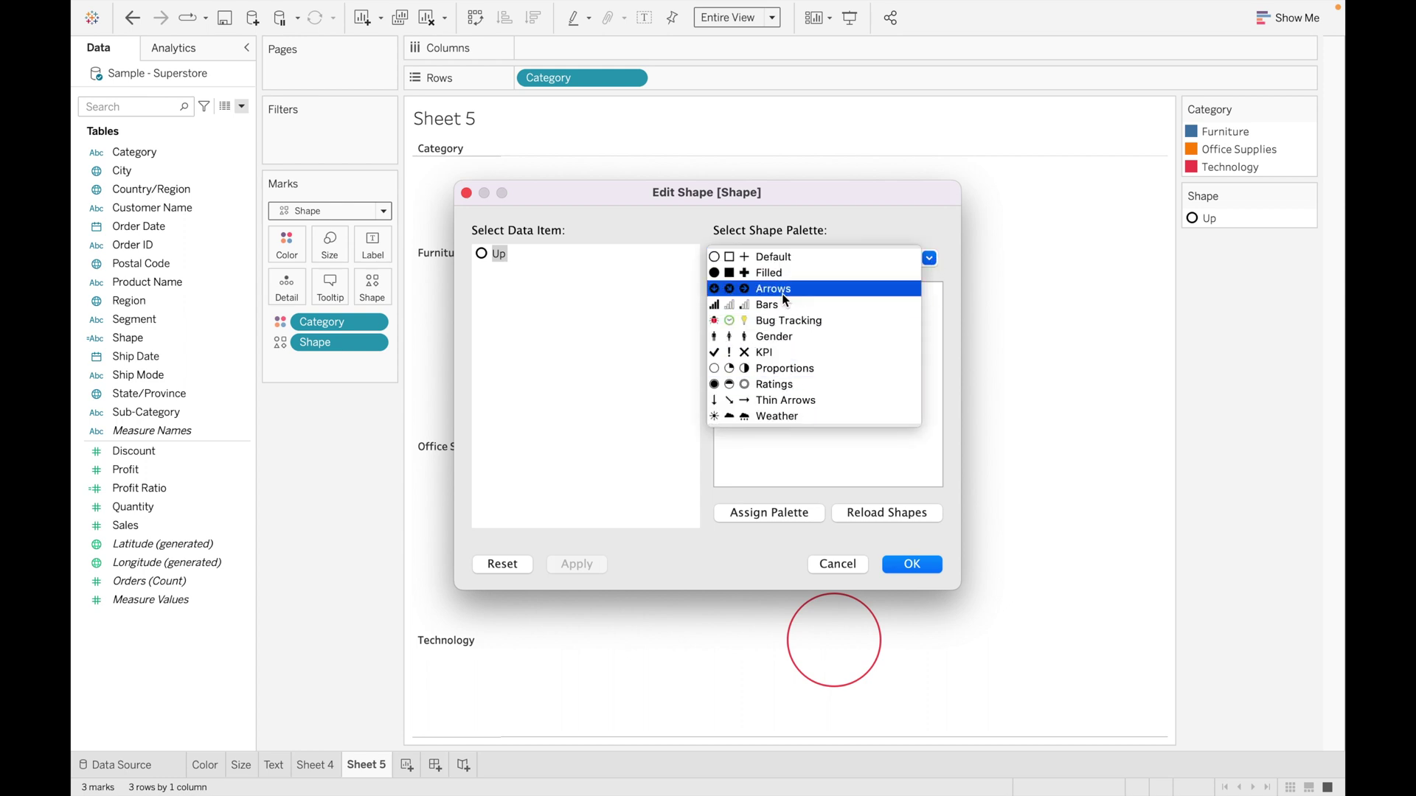
click(787, 354)
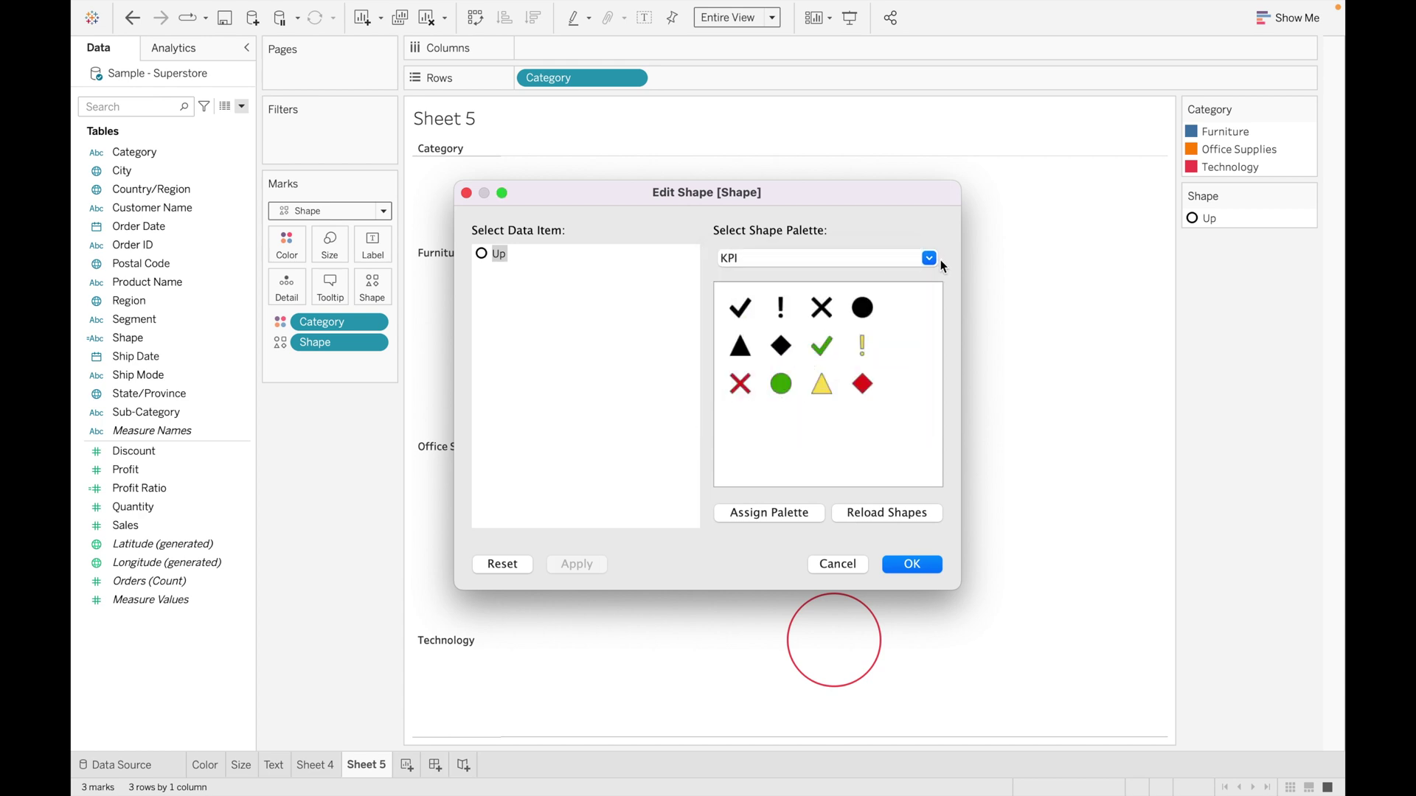
click(749, 343)
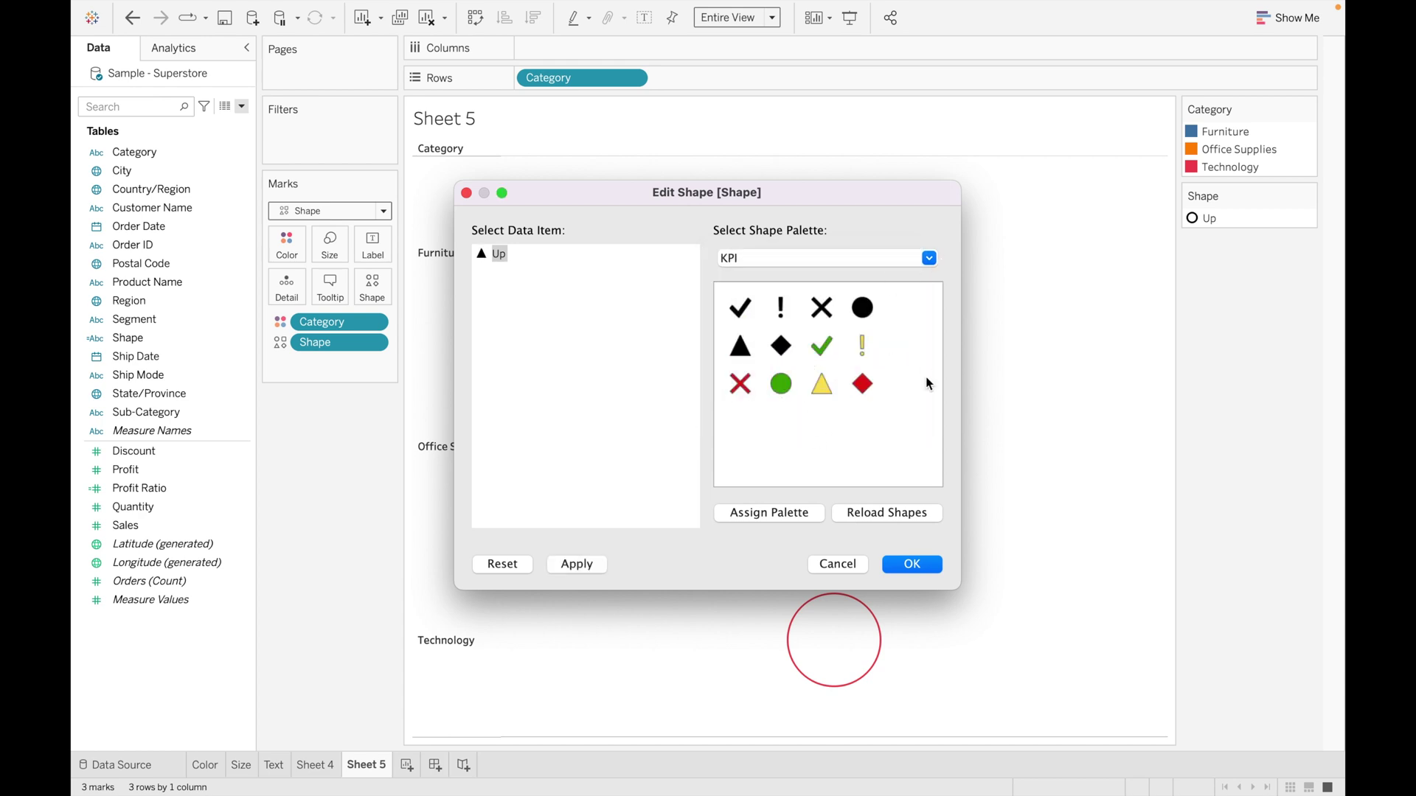
click(912, 565)
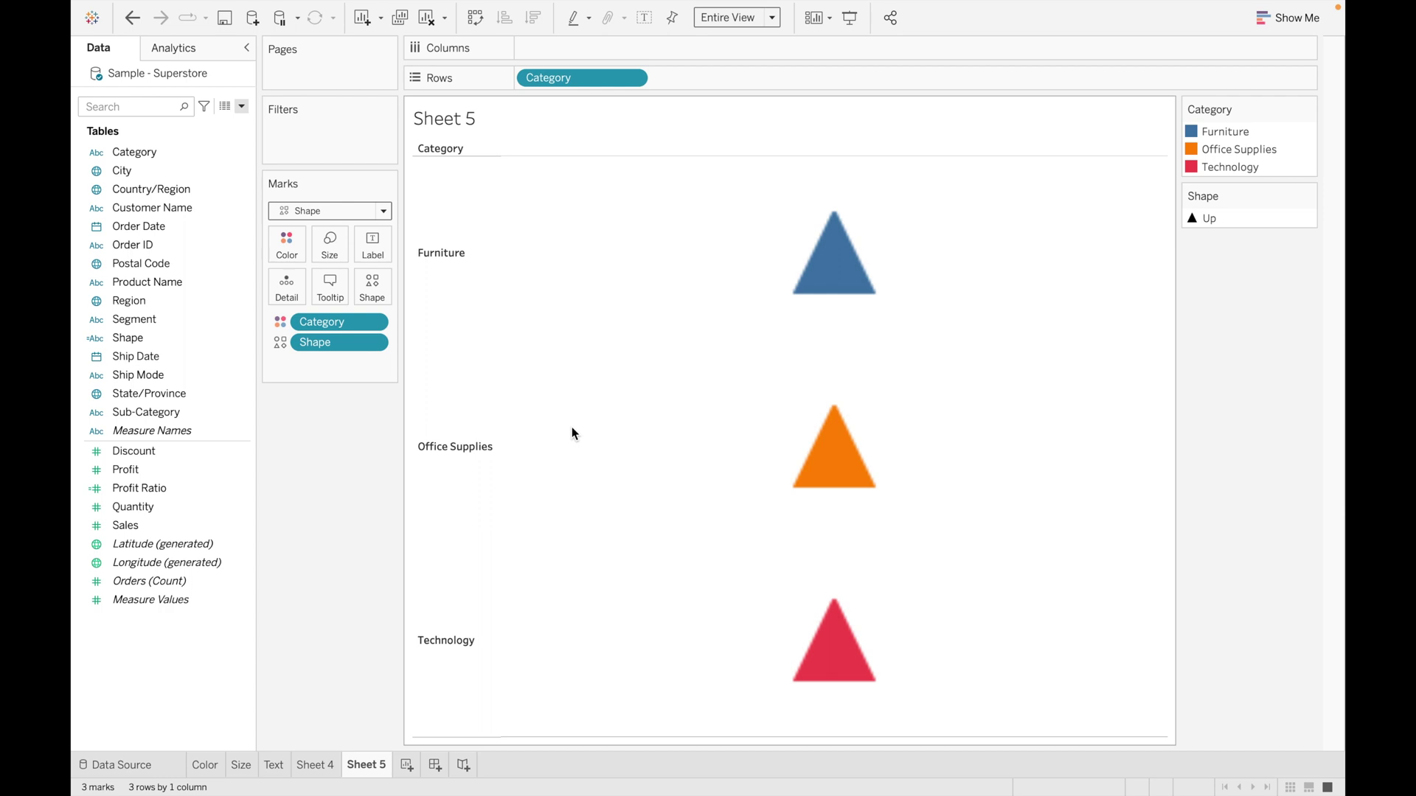
mouse_move(834, 286)
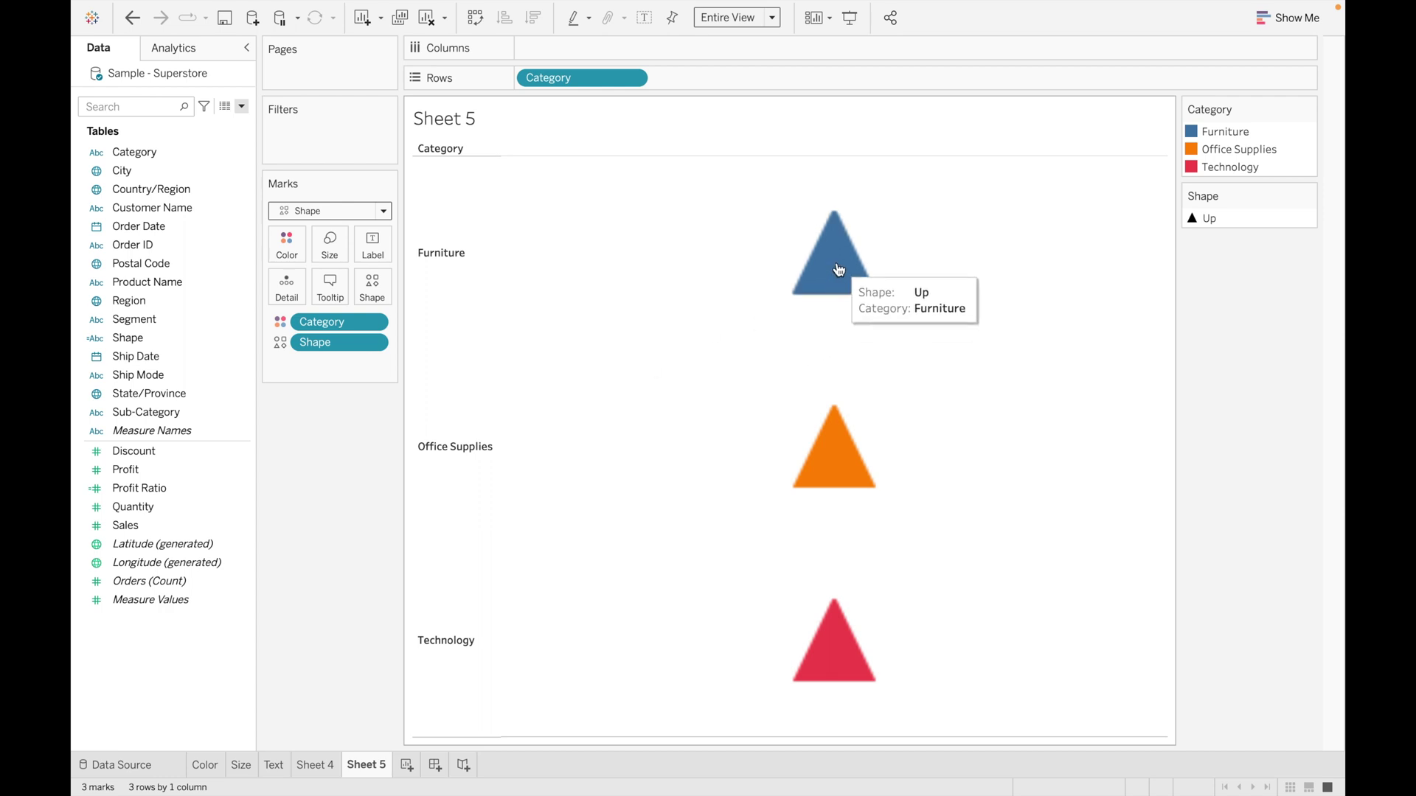